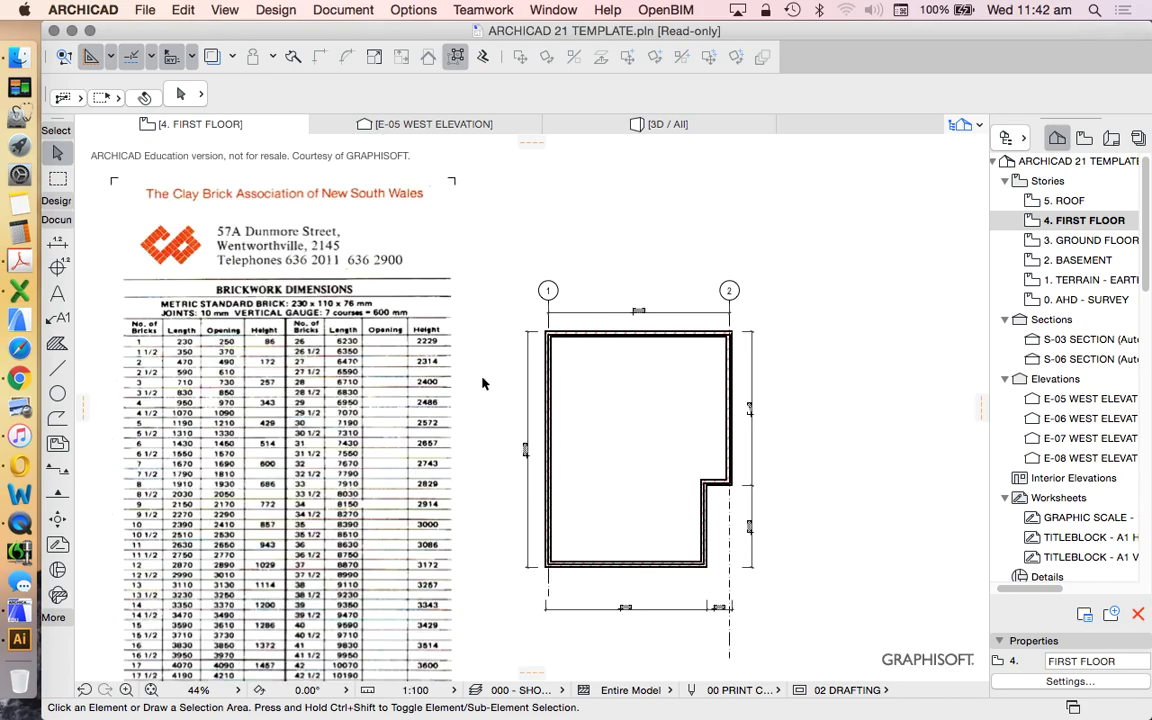
Delete the brickwork dimensions reference sheet placed beside the first-floor plan.
scroll(658, 373, up, 3)
scroll(694, 373, down, 2)
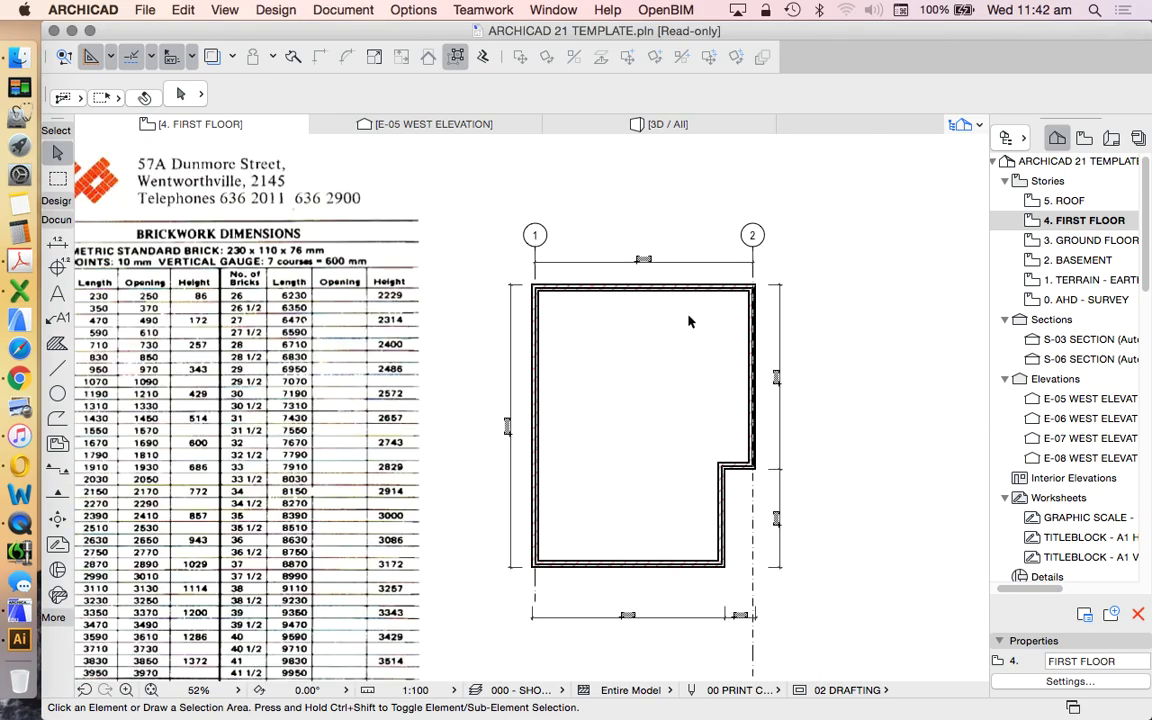
scroll(764, 316, up, 3)
scroll(840, 254, down, 3)
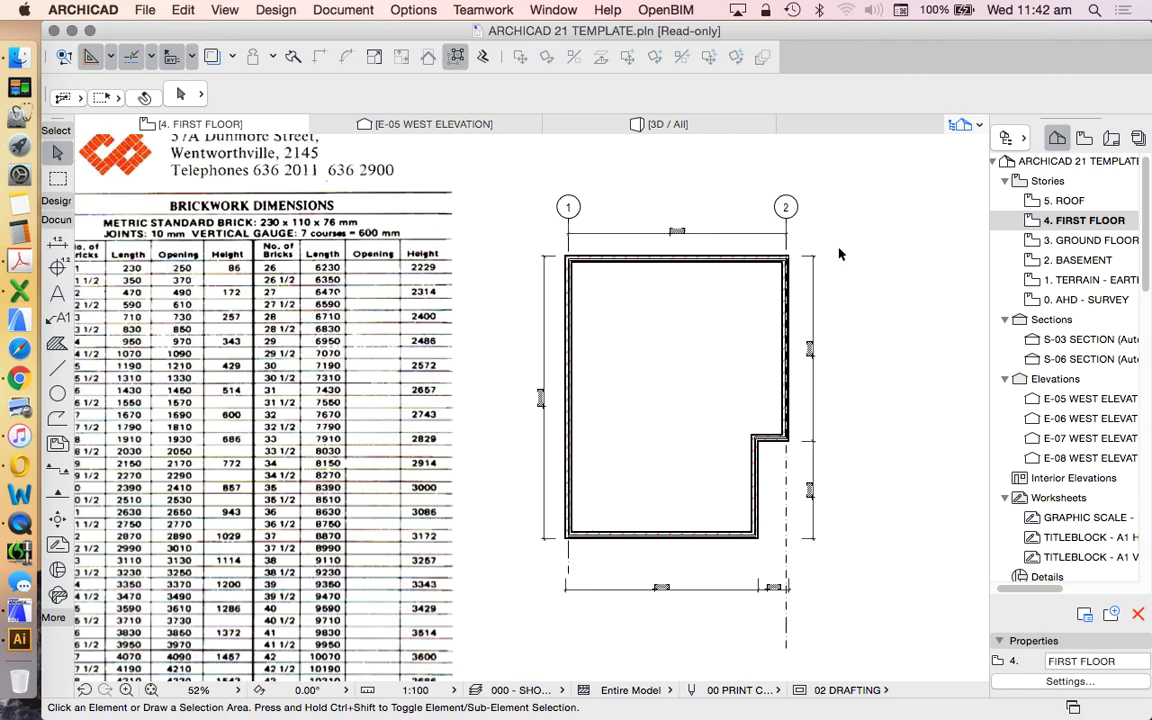
scroll(170, 350, down, 1)
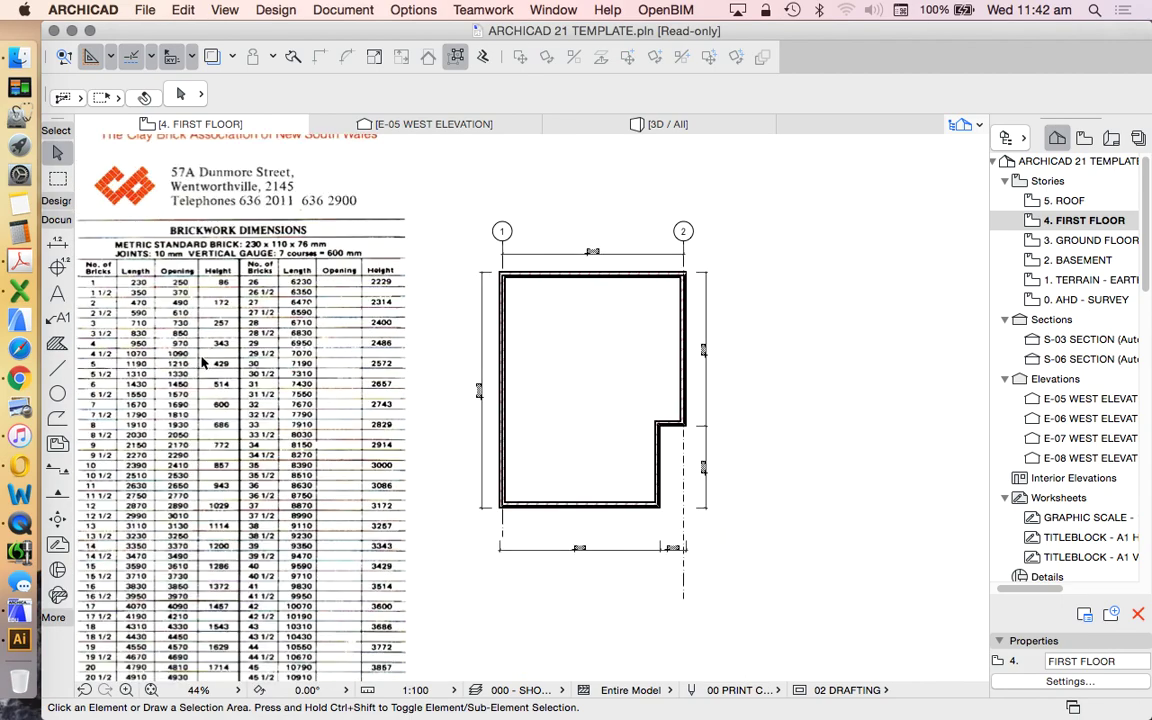
scroll(463, 318, down, 3)
scroll(567, 318, up, 3)
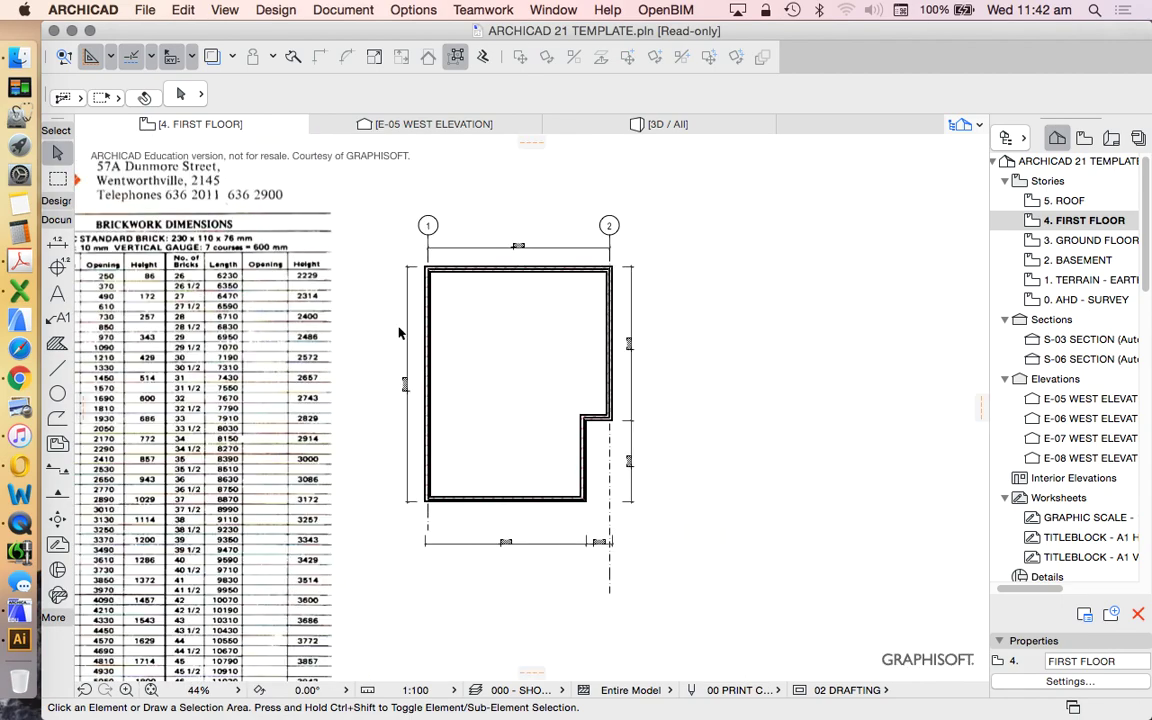
scroll(355, 331, down, 2)
drag(263, 323, 350, 579)
key(Delete)
scroll(430, 314, up, 4)
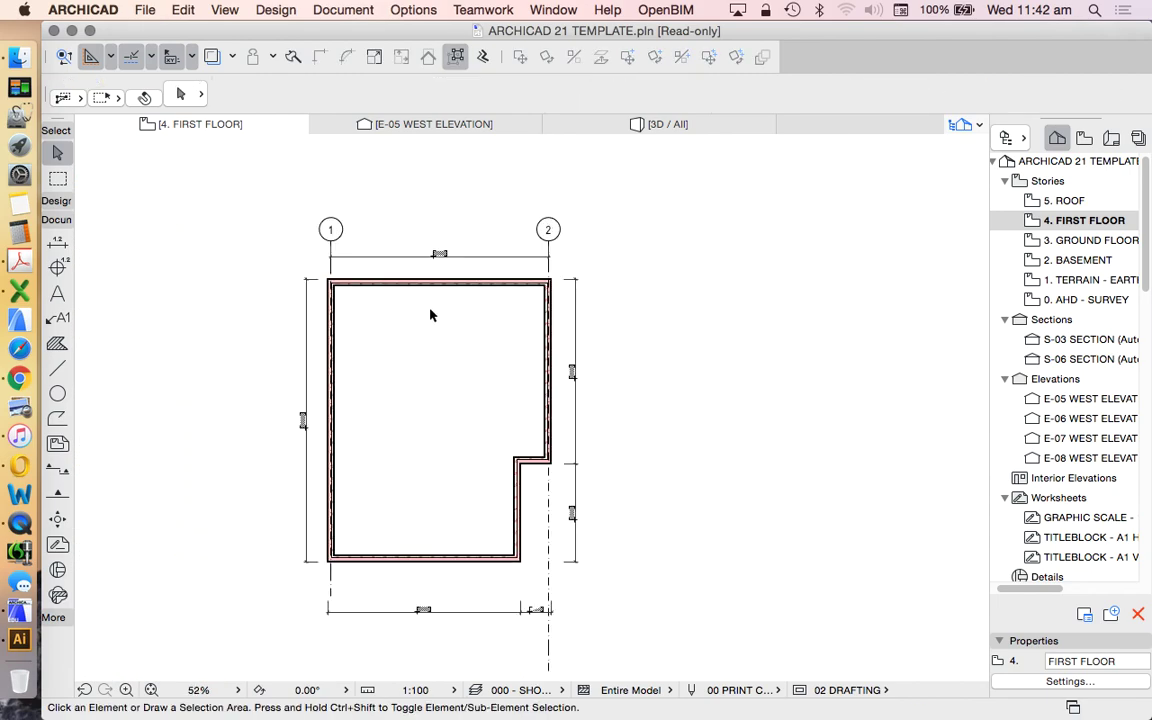
scroll(495, 270, down, 2)
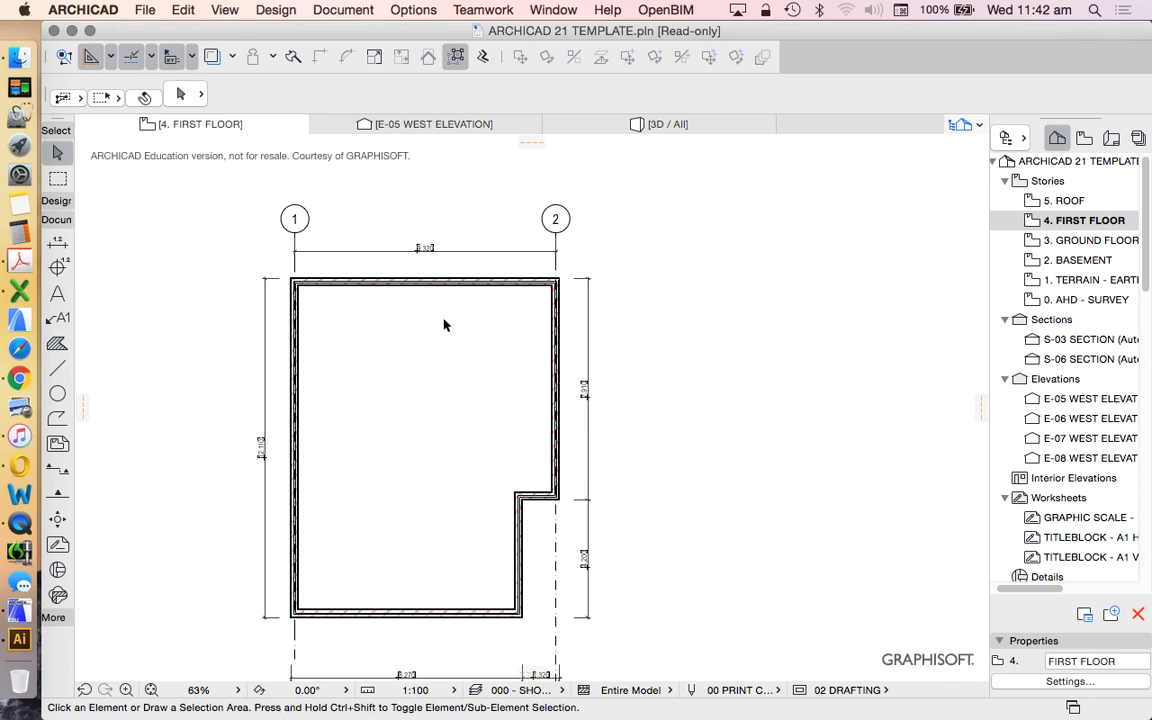
scroll(420, 306, up, 3)
scroll(329, 288, down, 3)
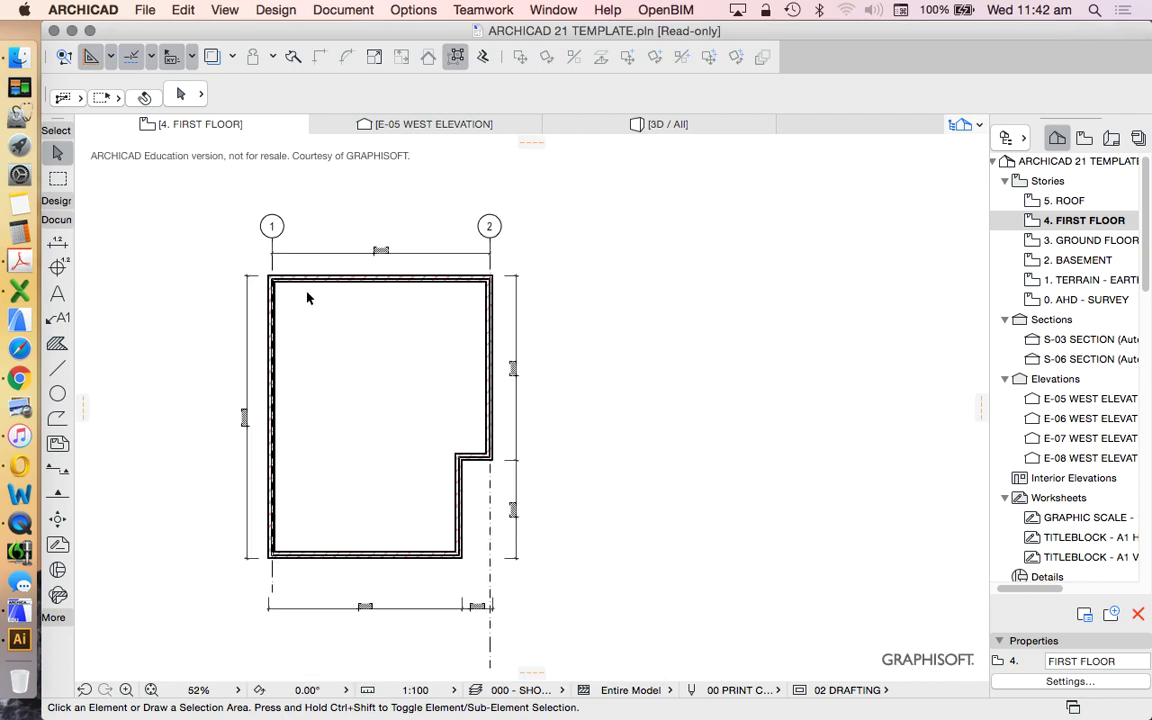
scroll(252, 310, up, 4)
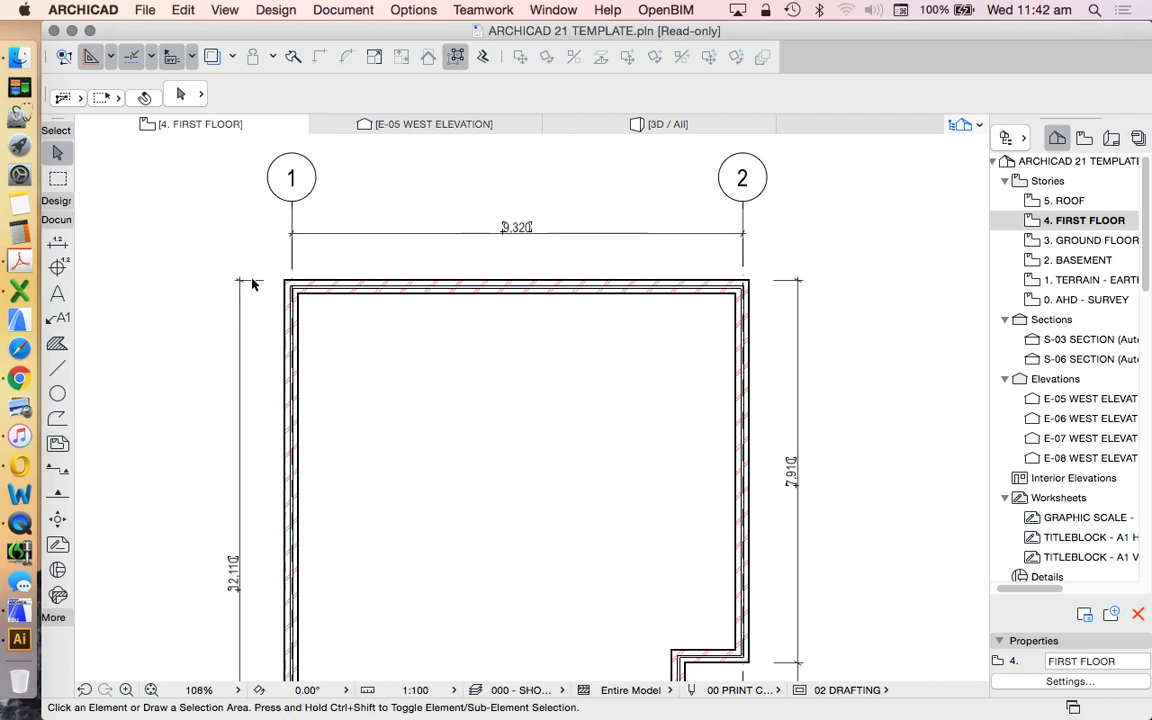
click(348, 290)
scroll(362, 262, down, 3)
scroll(300, 290, down, 3)
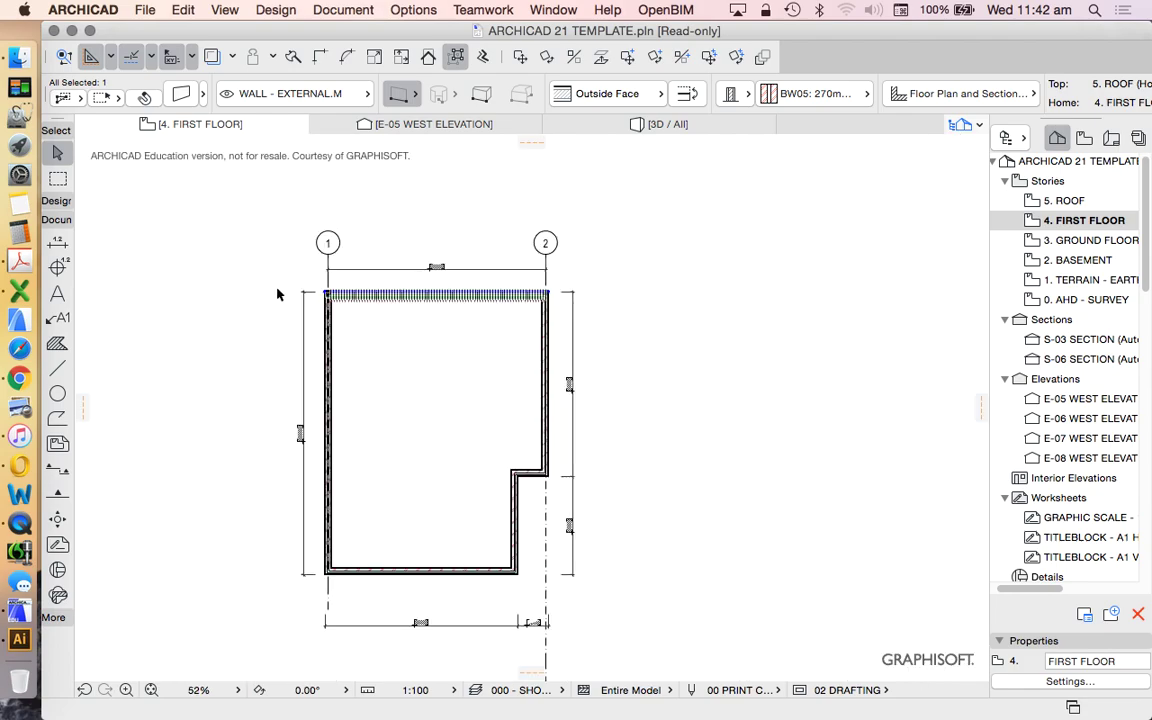
Drag a copy of the whole first-floor plan, with its walls, grids and dimensions, 20000 mm horizontally to the right of the original.
click(235, 211)
drag(235, 211, 490, 473)
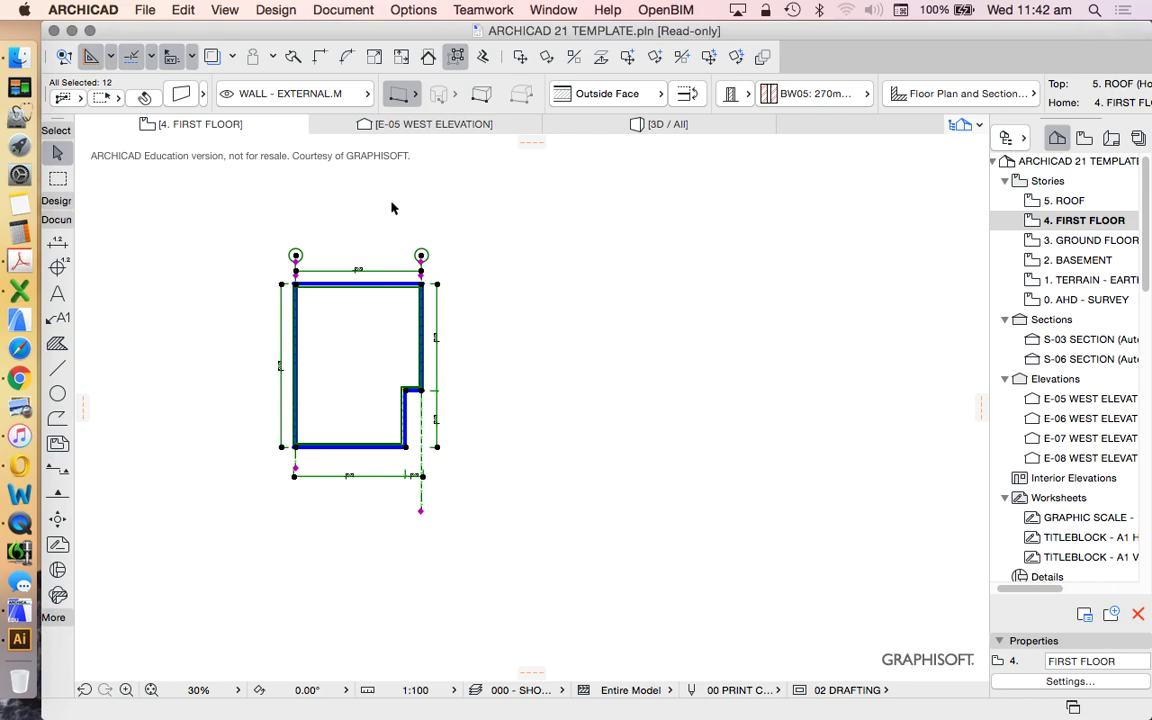
right_click(362, 201)
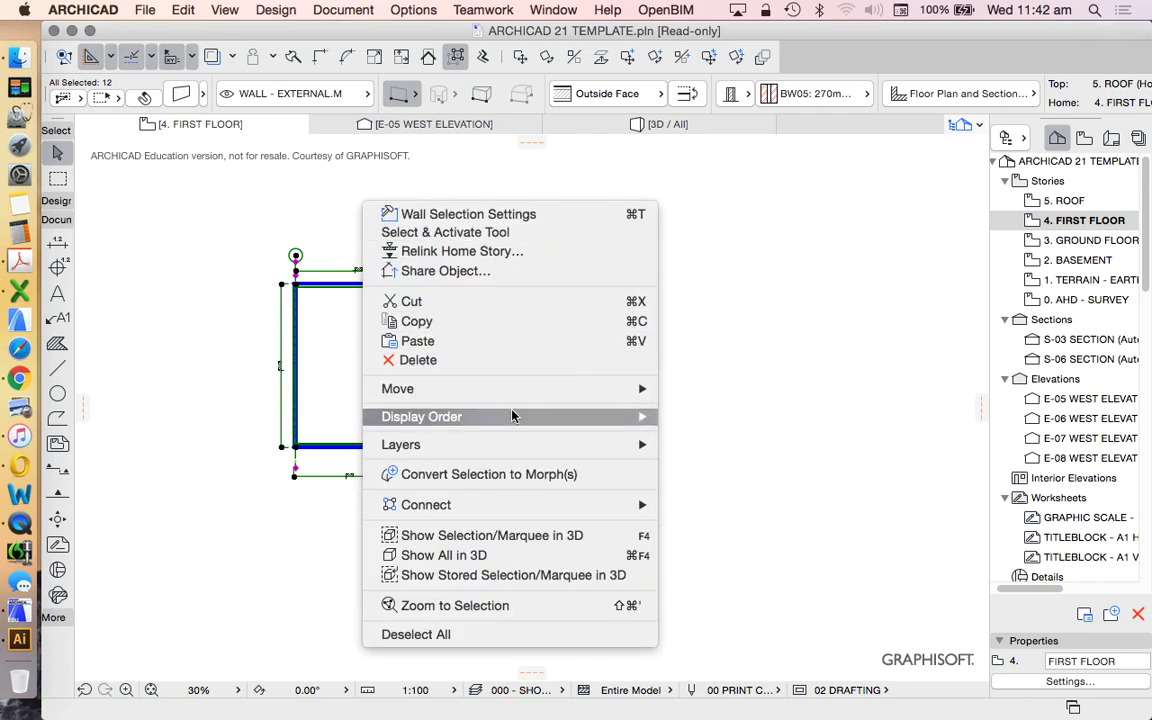
mouse_move(515, 398)
click(722, 476)
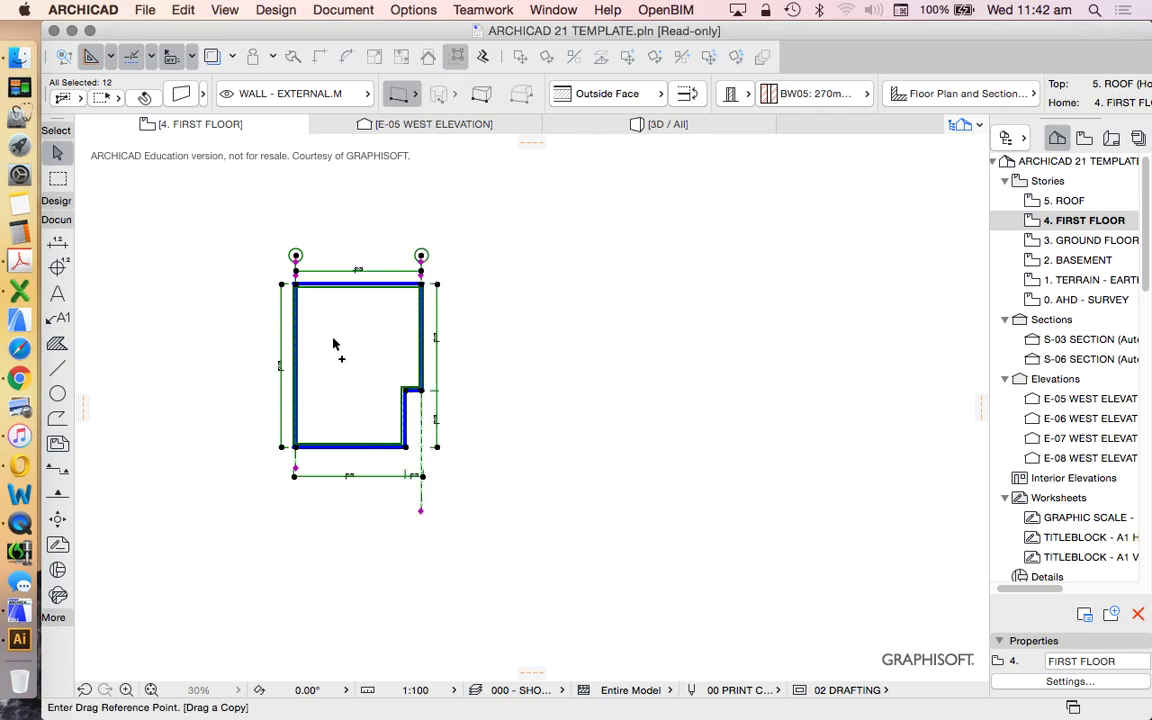
click(332, 339)
key(Tab)
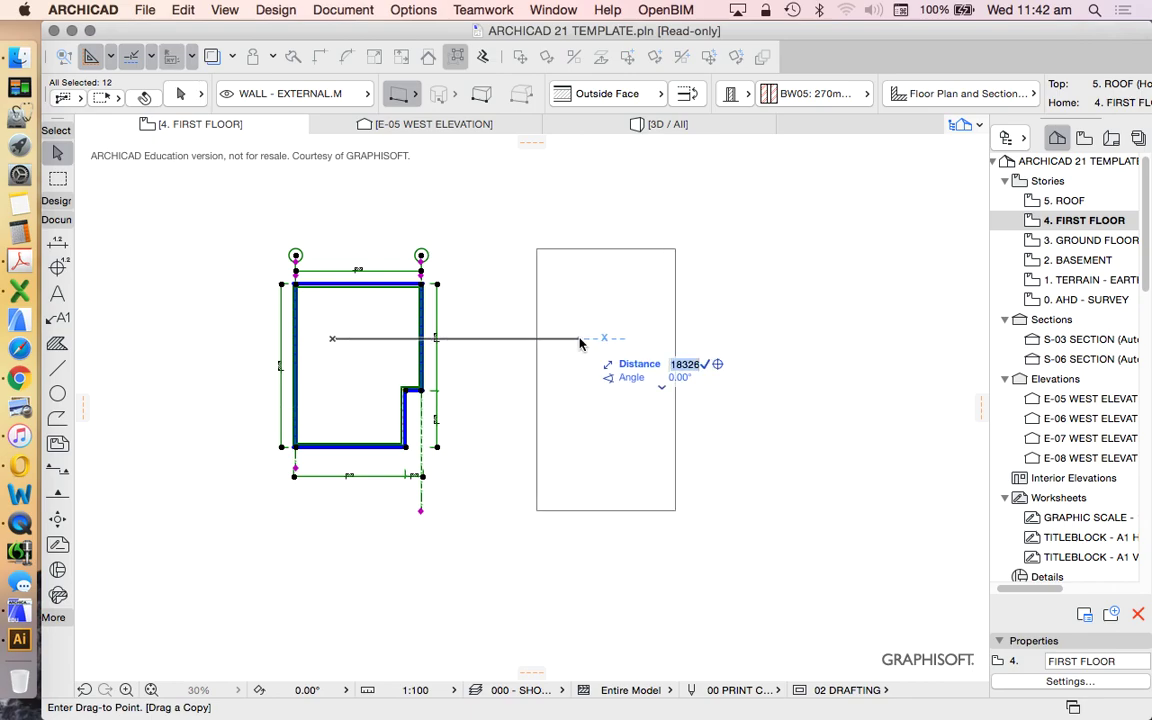
text(20000)
key(Return)
key(Escape)
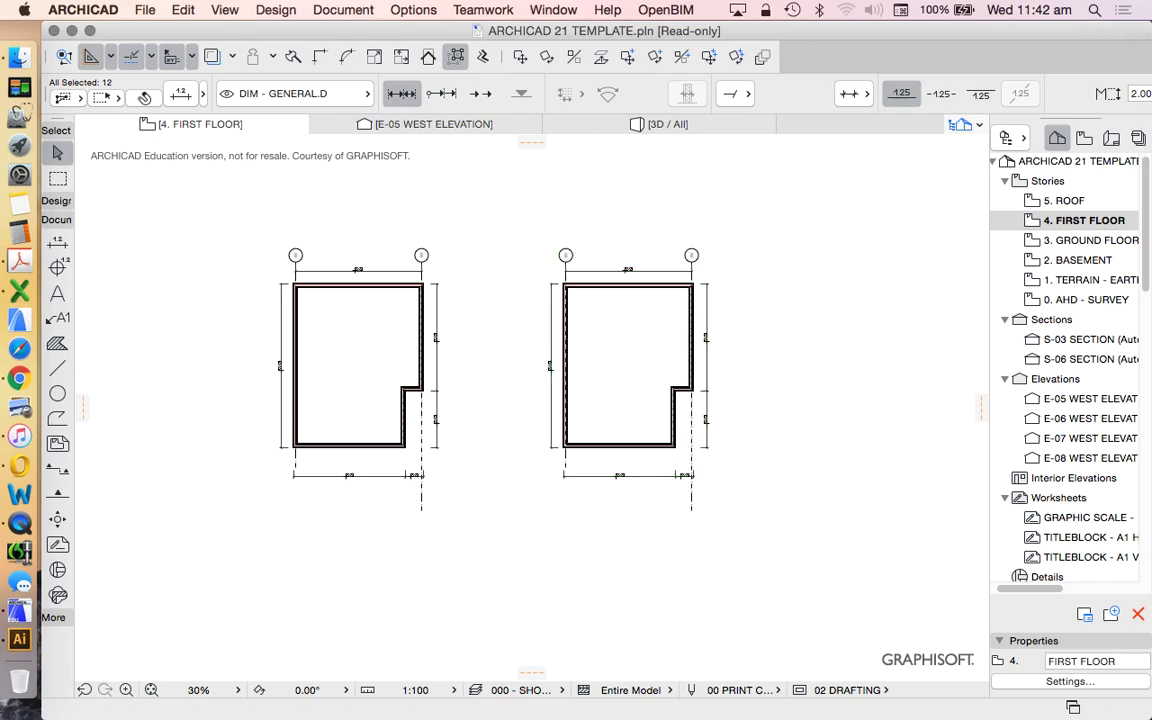
Examine the copied plan alongside the original, including its walls, dimensions and grid lines.
scroll(625, 306, up, 1)
scroll(625, 307, up, 4)
scroll(364, 272, down, 3)
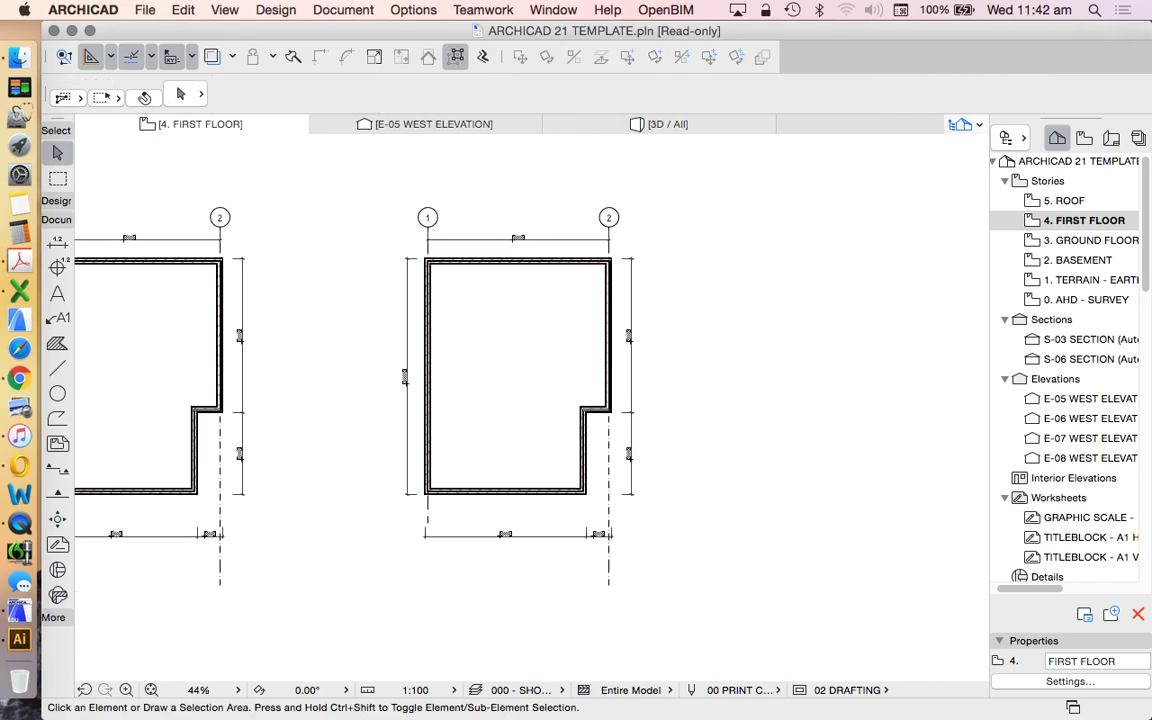
scroll(640, 362, up, 3)
scroll(443, 349, down, 2)
scroll(414, 228, up, 2)
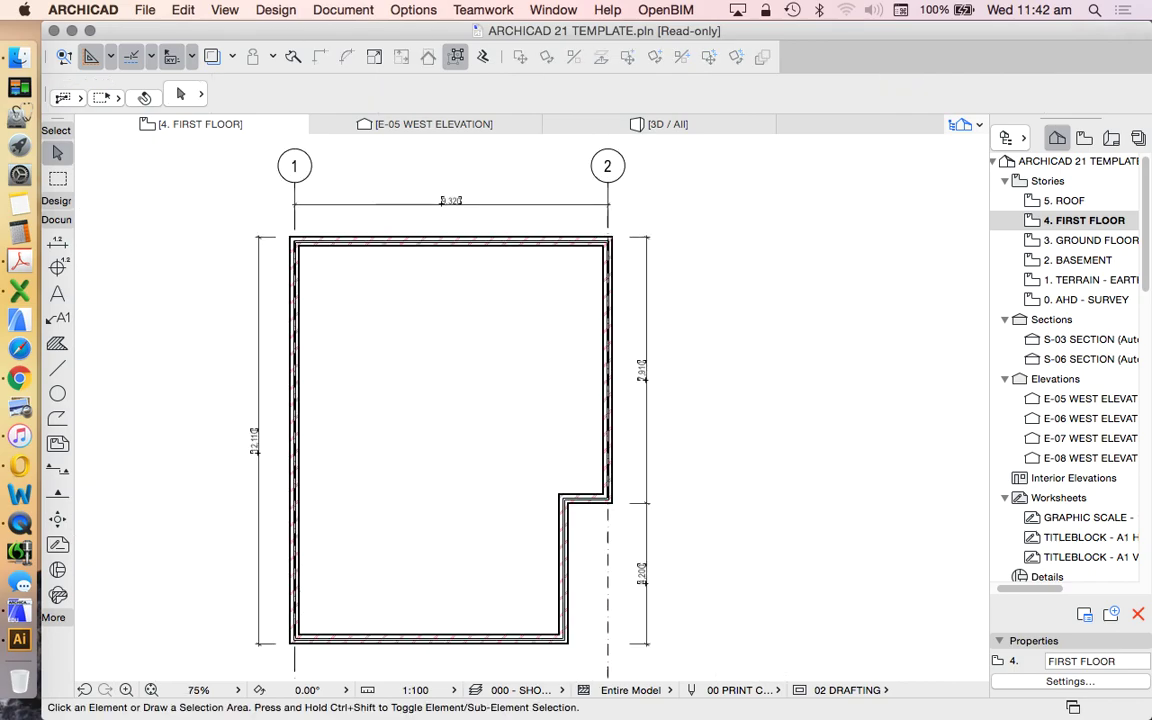
scroll(595, 327, down, 7)
scroll(442, 325, up, 7)
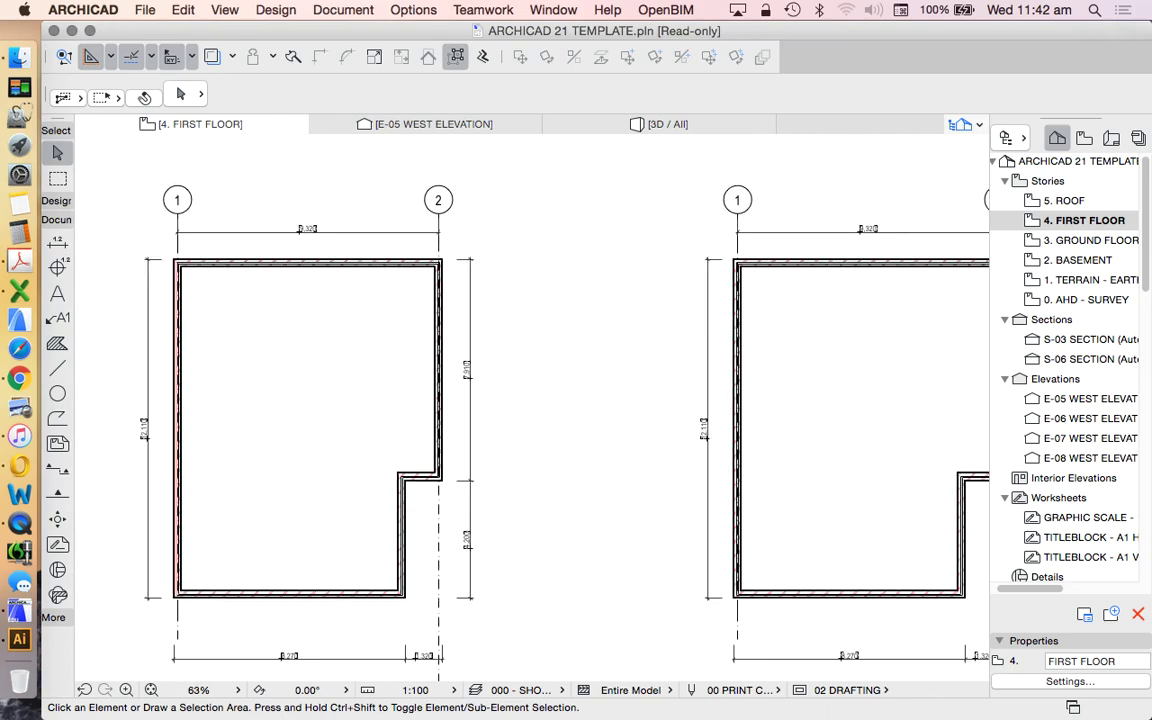
scroll(410, 388, down, 5)
scroll(615, 351, up, 2)
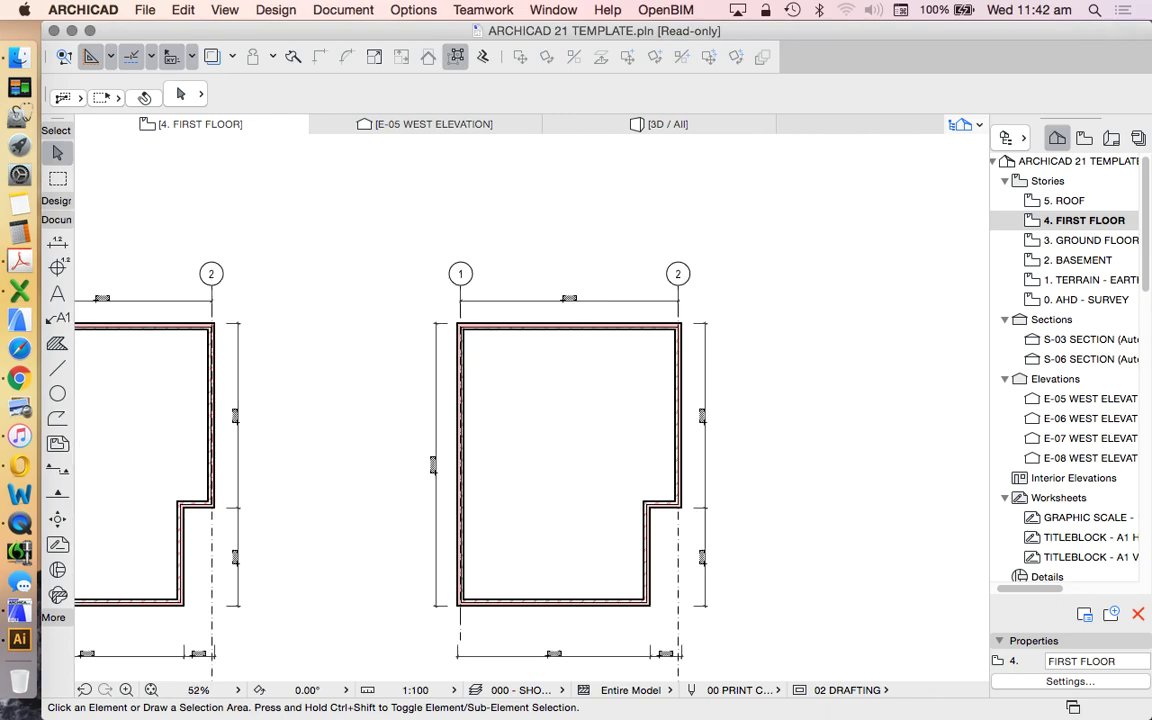
scroll(655, 370, down, 1)
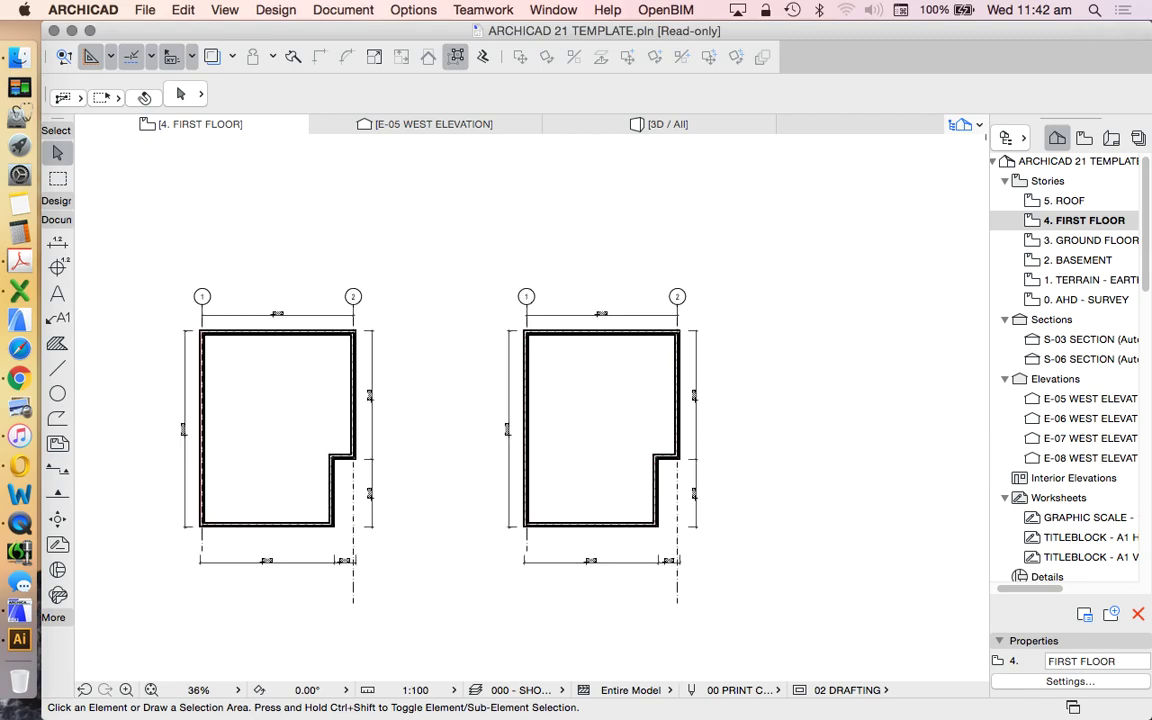
scroll(655, 370, up, 2)
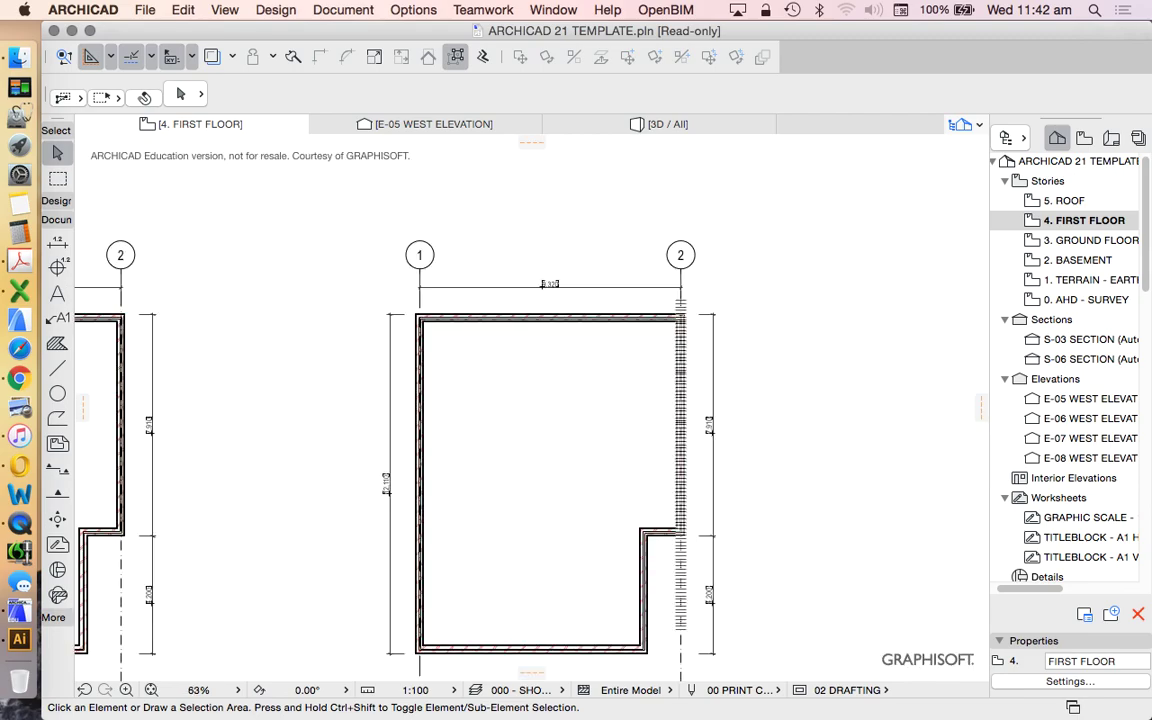
scroll(700, 330, down, 1)
scroll(700, 330, up, 2)
scroll(700, 330, down, 2)
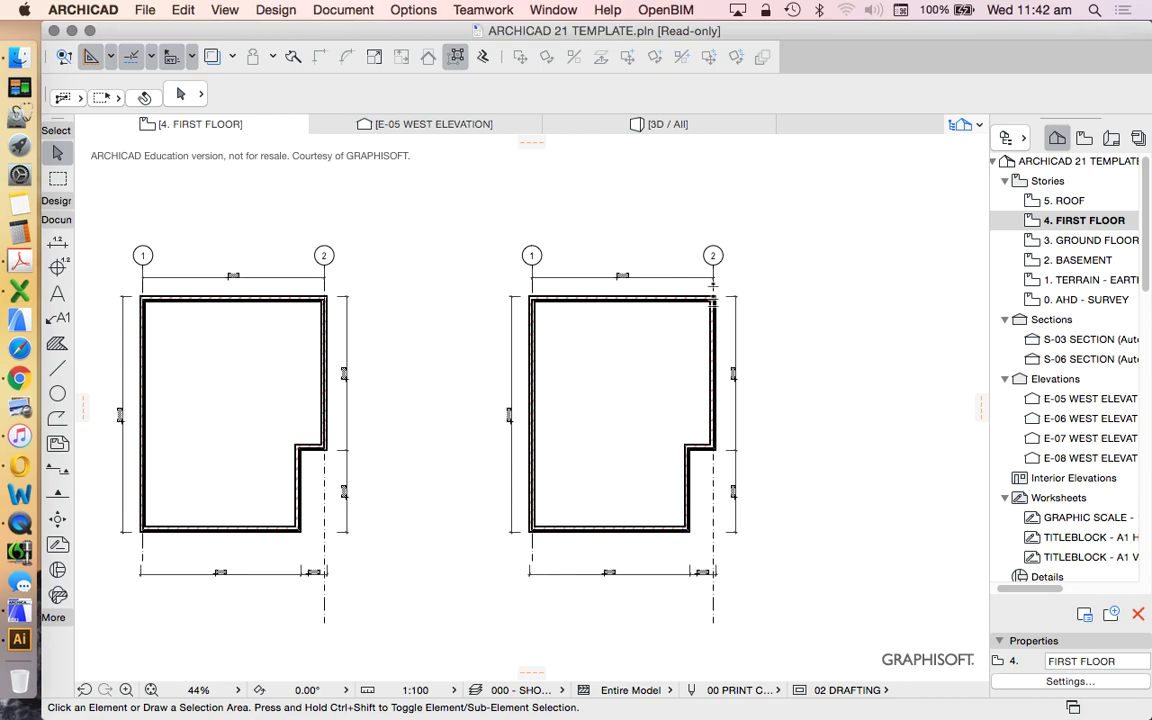
scroll(240, 305, up, 1)
scroll(240, 305, down, 1)
scroll(235, 307, up, 5)
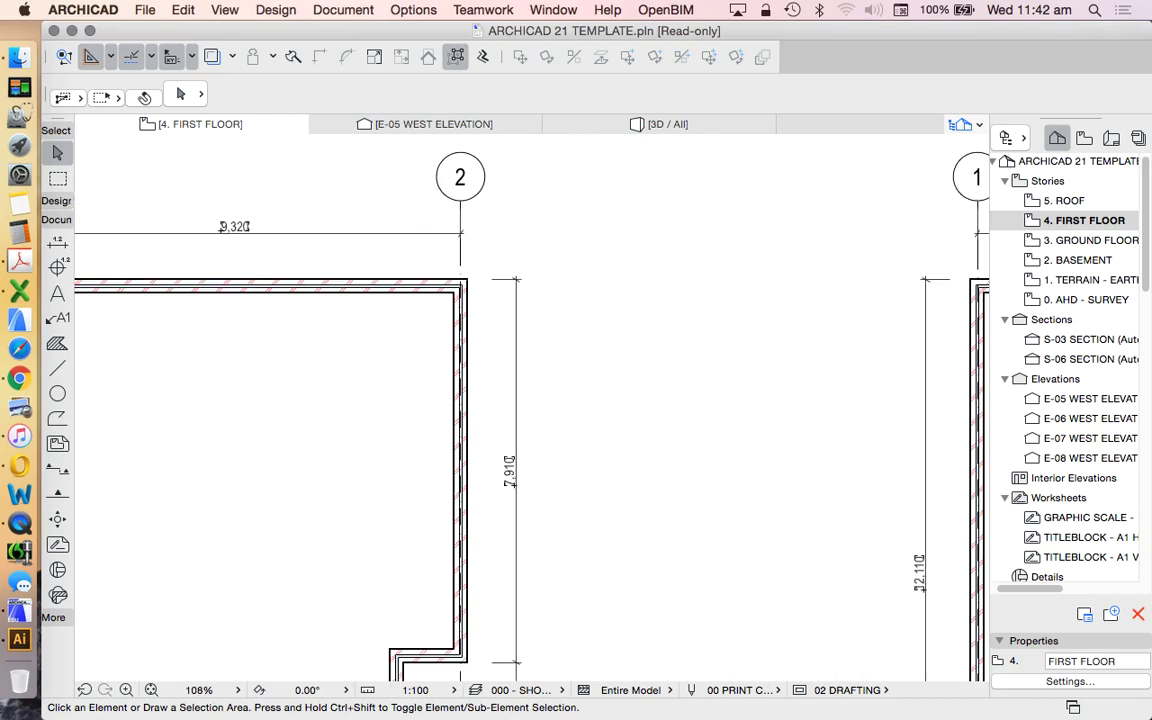
scroll(300, 240, down, 4)
click(626, 204)
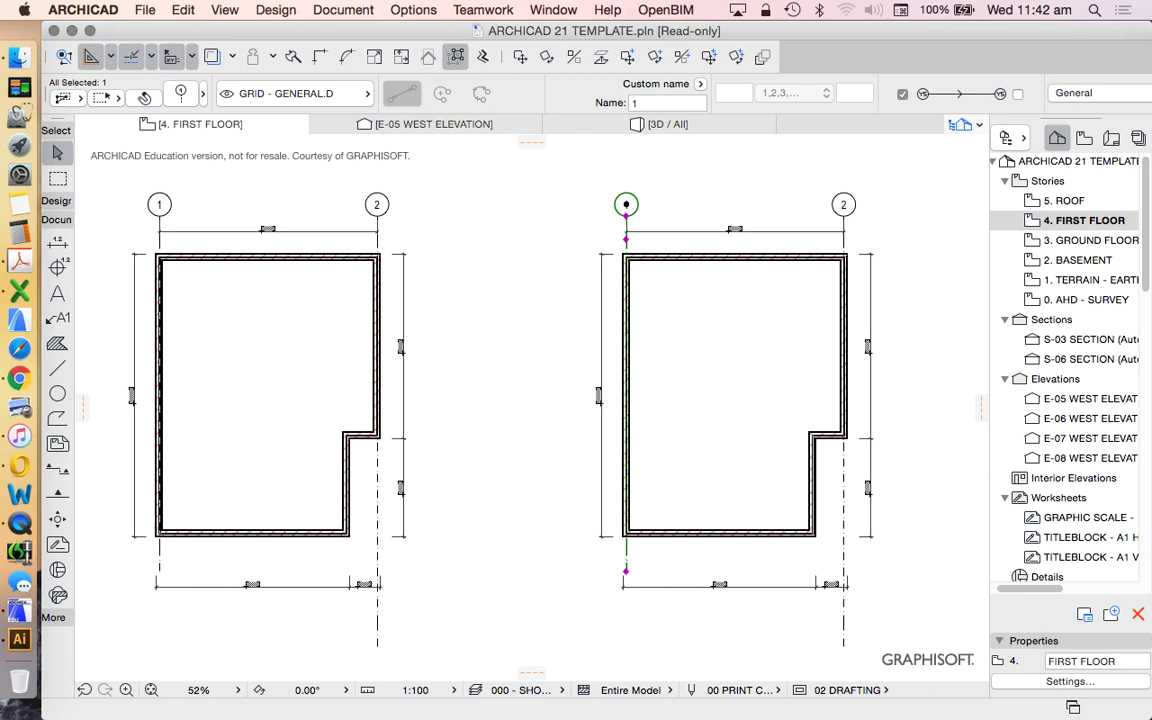
scroll(703, 250, up, 4)
scroll(535, 290, down, 4)
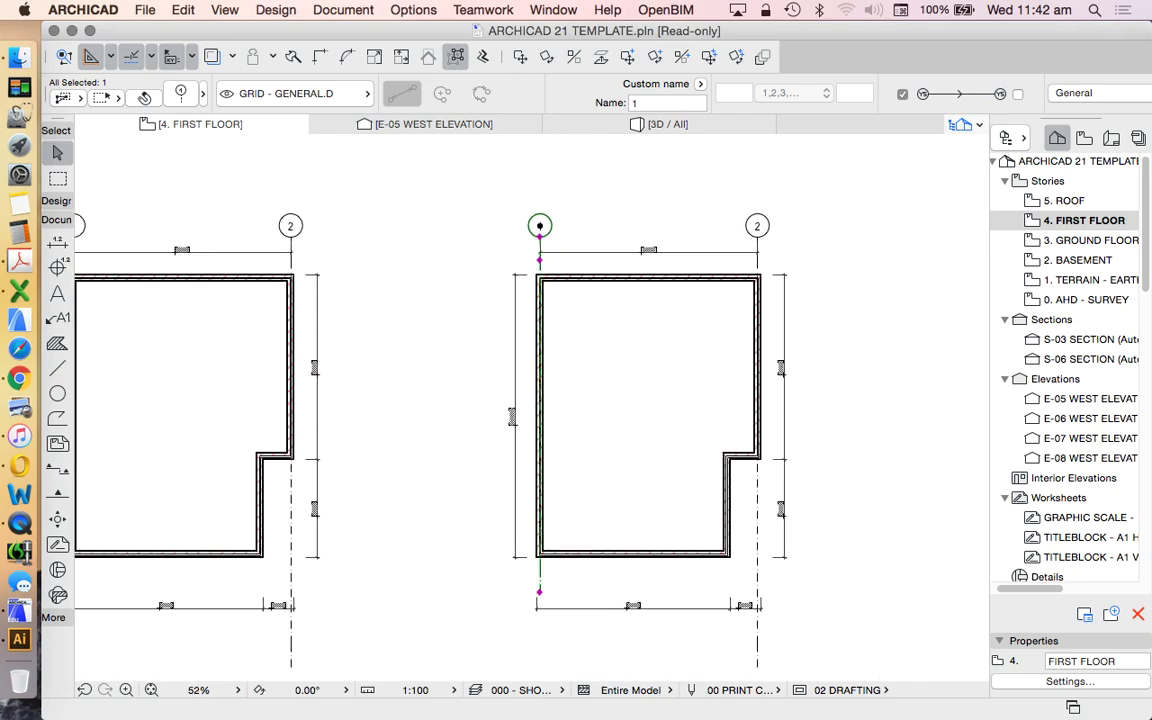
key(Escape)
scroll(573, 272, up, 4)
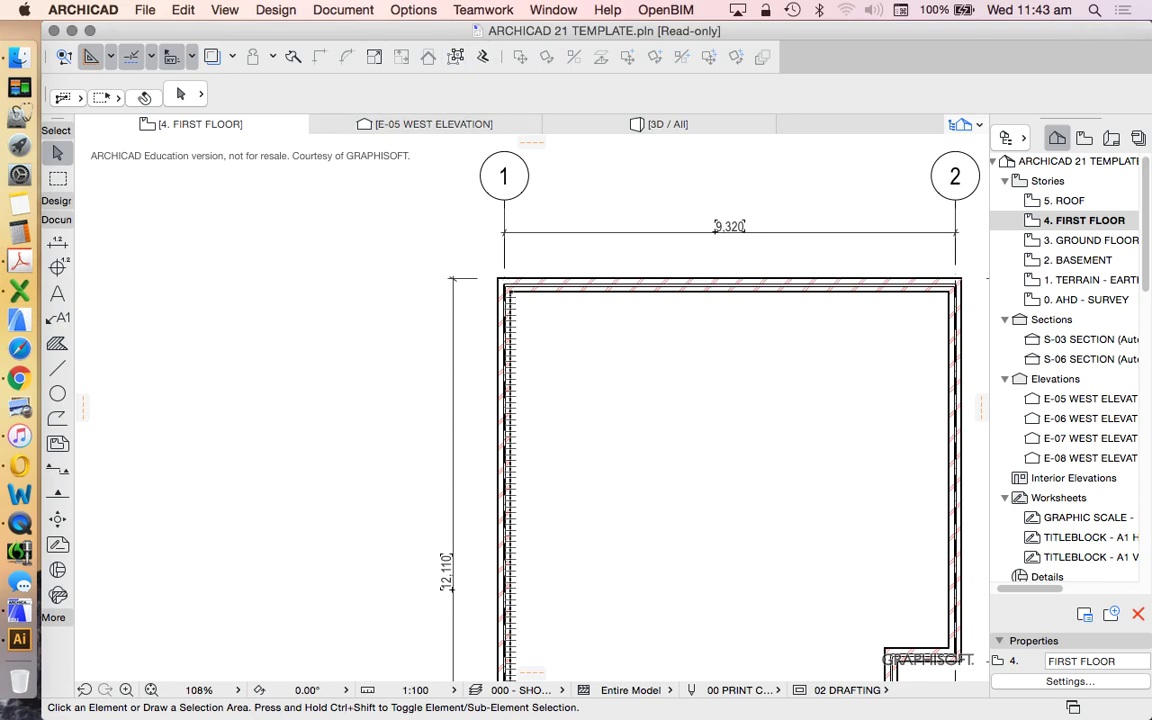
Review the snap guide and snap point options.
click(193, 56)
click(150, 56)
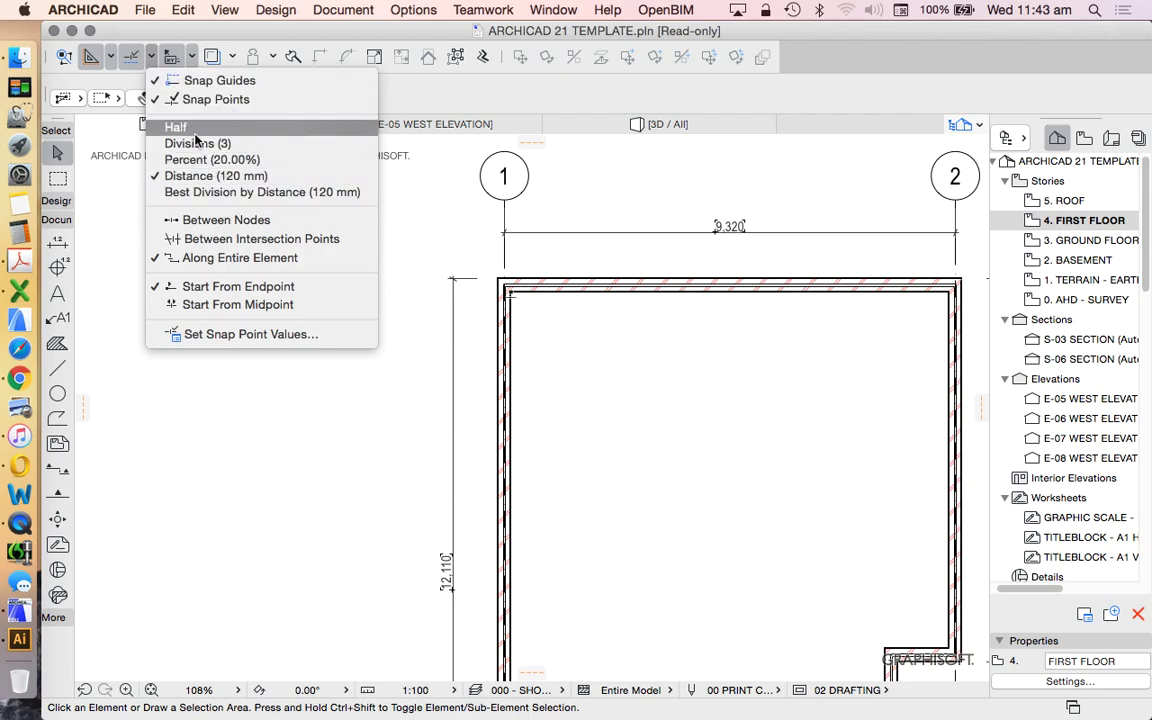
click(162, 80)
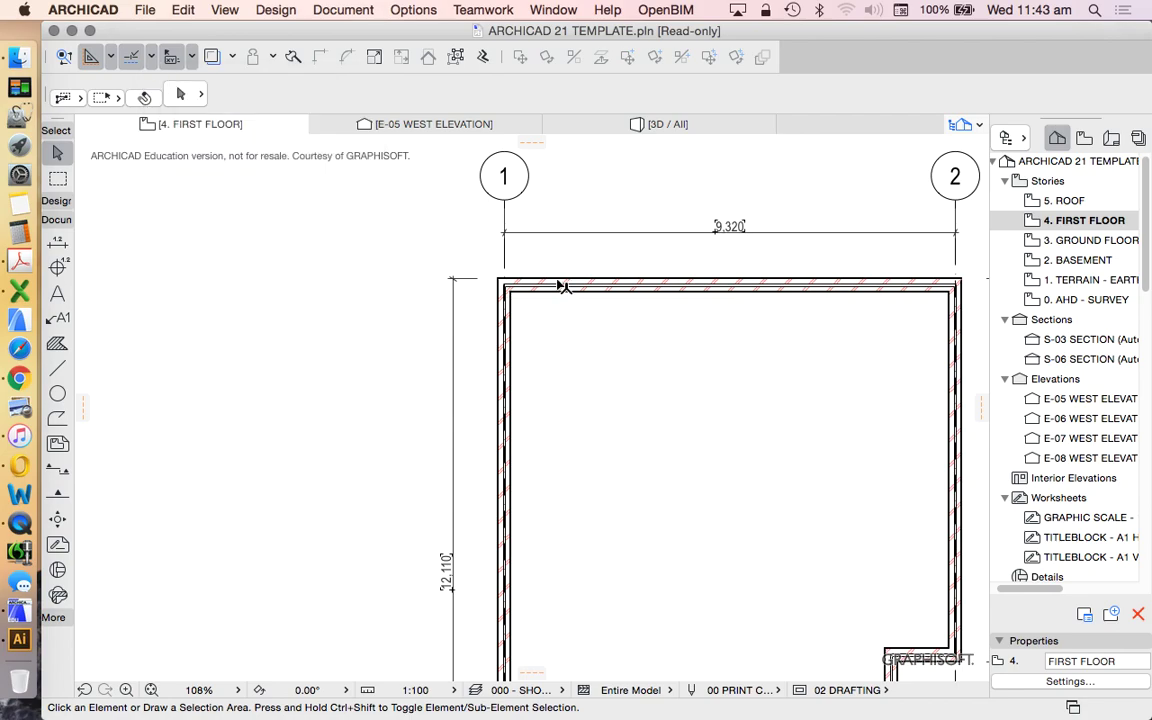
Group the six external walls of the copied plan.
scroll(499, 292, down, 3)
scroll(500, 290, up, 3)
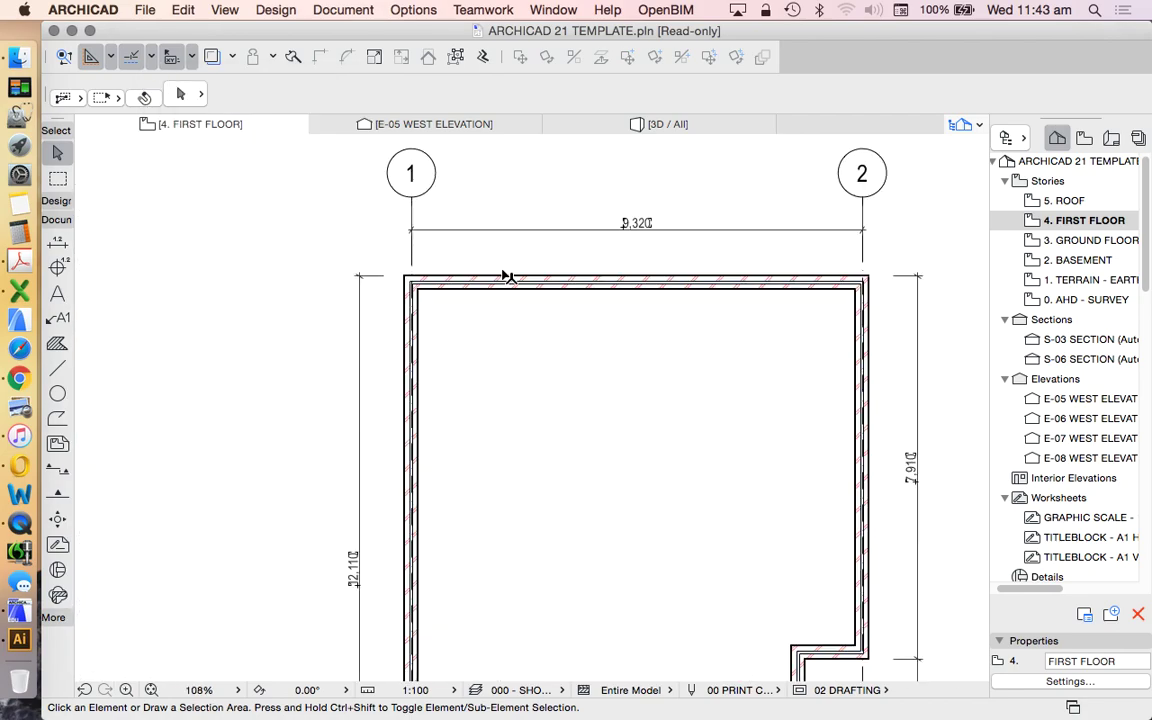
click(499, 290)
scroll(455, 205, down, 3)
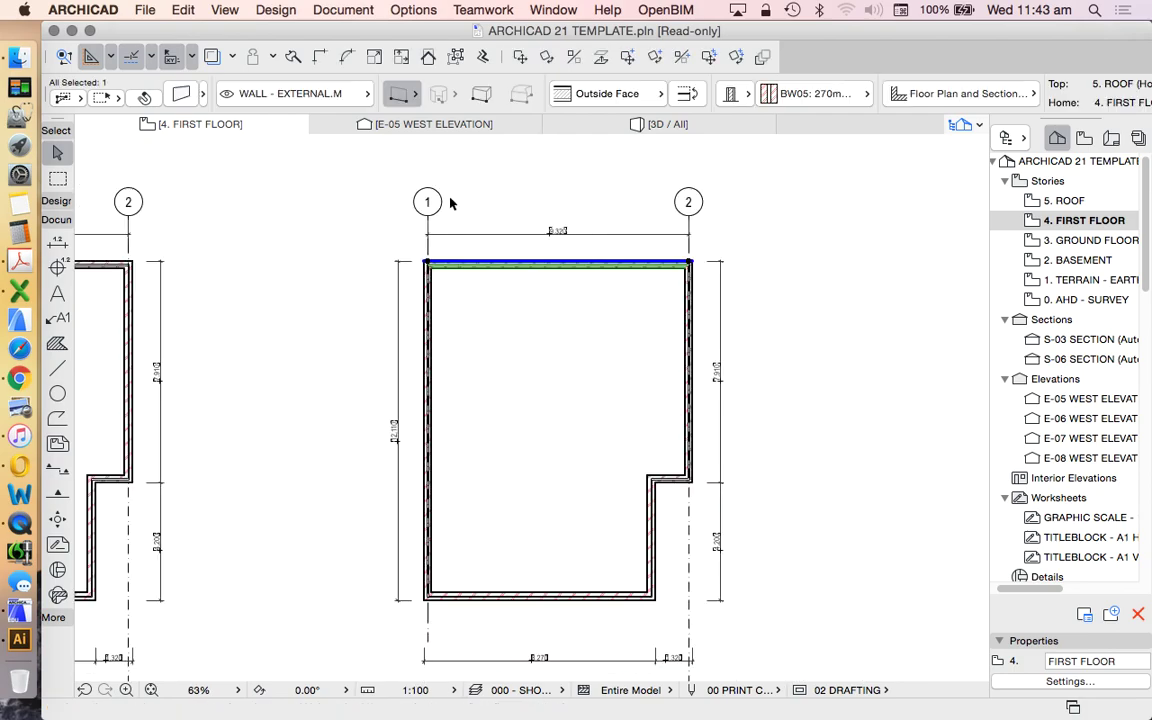
shift+click(430, 300)
shift+click(689, 400)
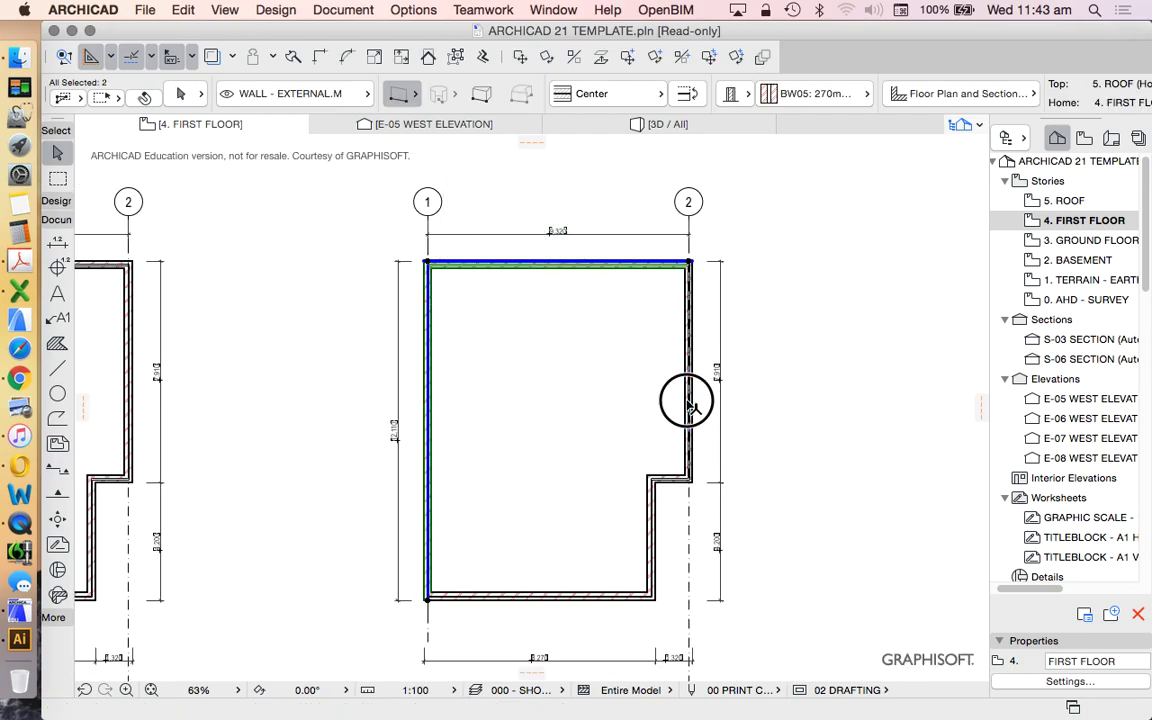
shift+click(666, 485)
shift+click(656, 506)
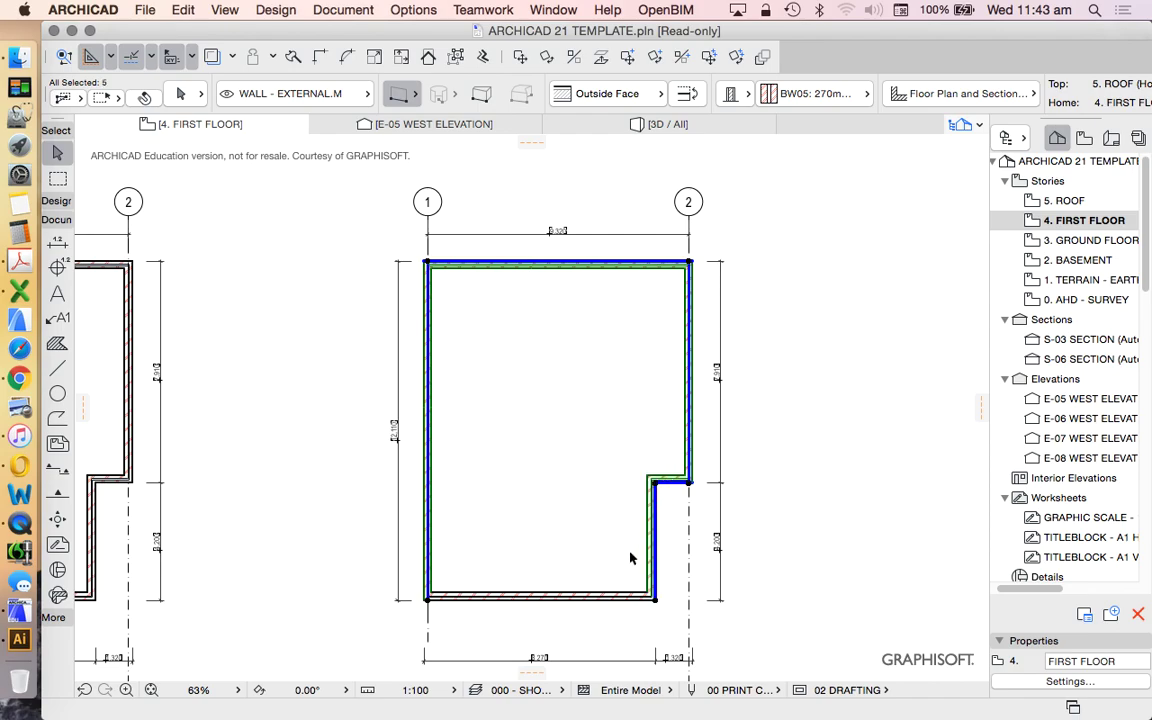
shift+click(604, 599)
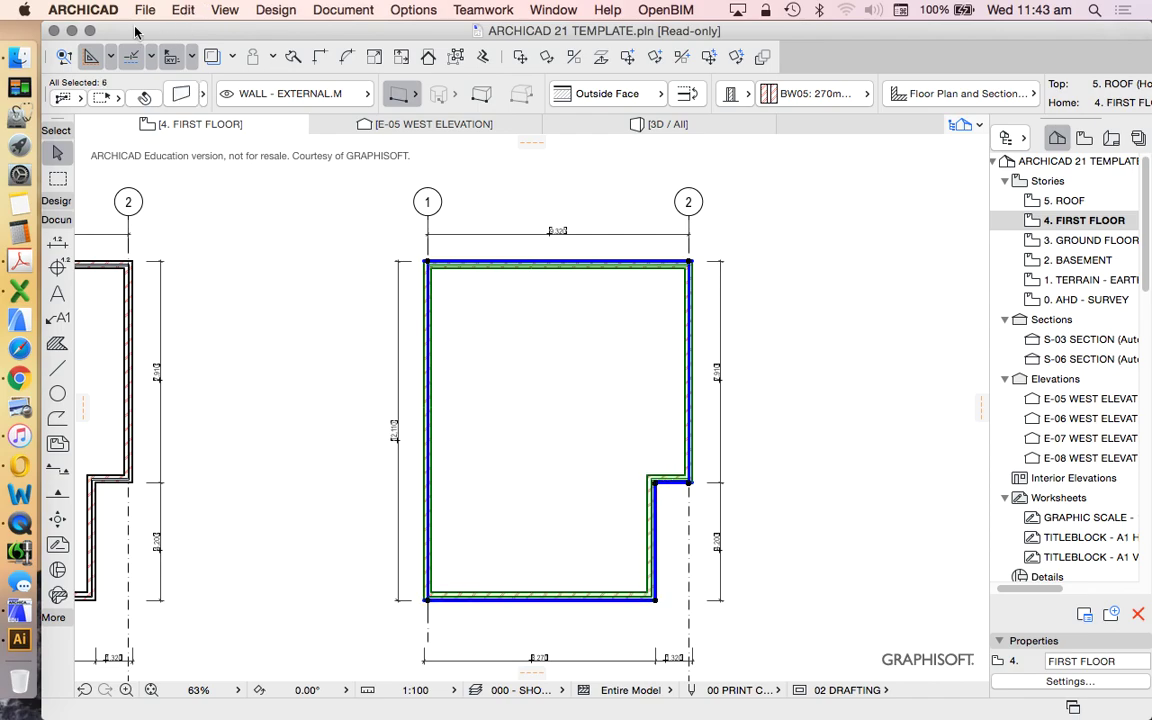
click(183, 9)
mouse_move(280, 261)
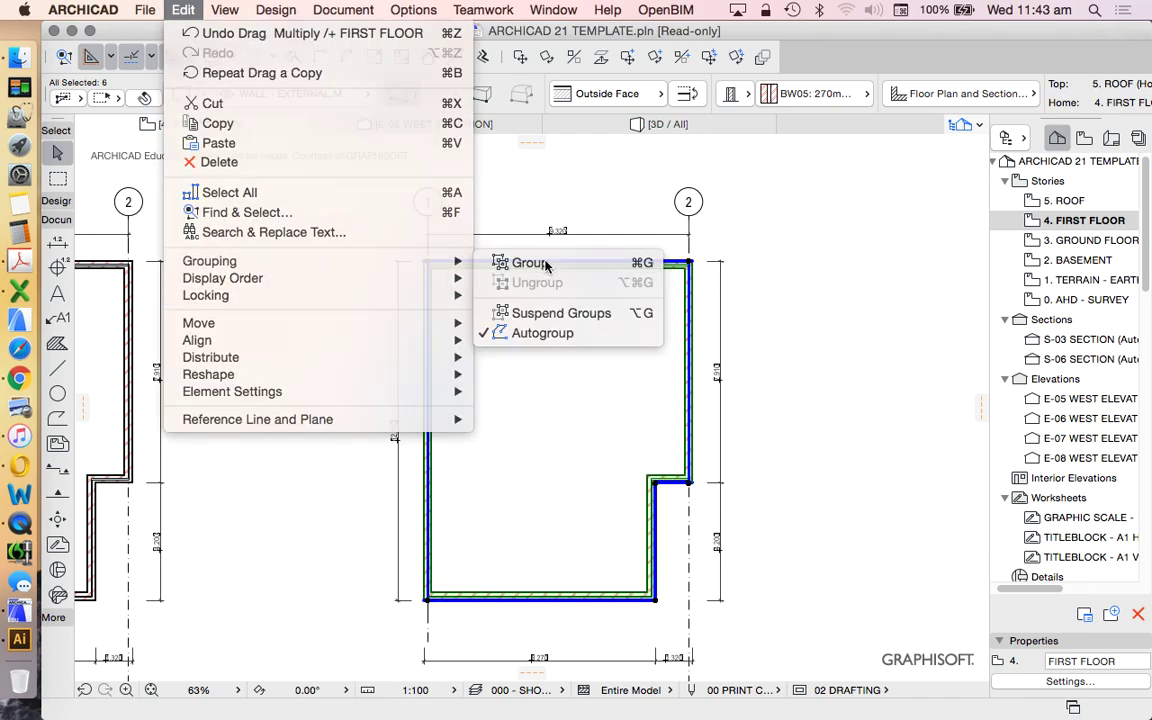
click(546, 263)
Open the settings of the six grouped walls and set their composite to BP01: 190mm Block Ext Wall - (Plasterboard).
scroll(542, 265, down, 3)
scroll(563, 311, up, 3)
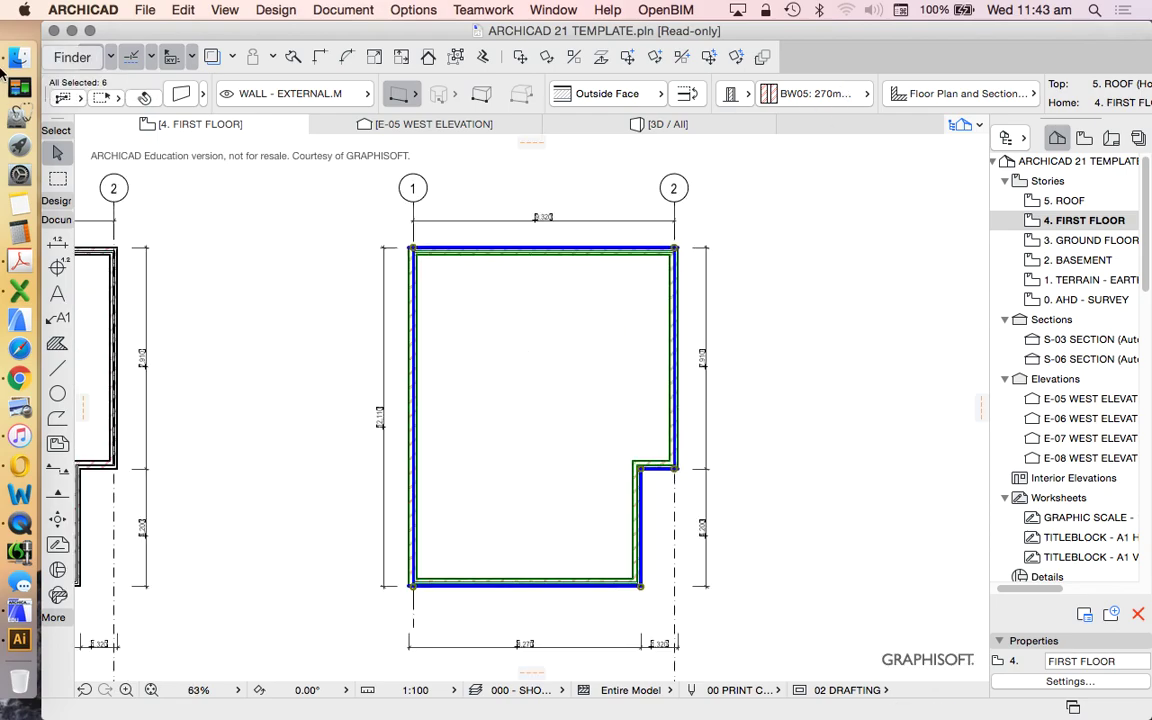
click(182, 94)
click(594, 176)
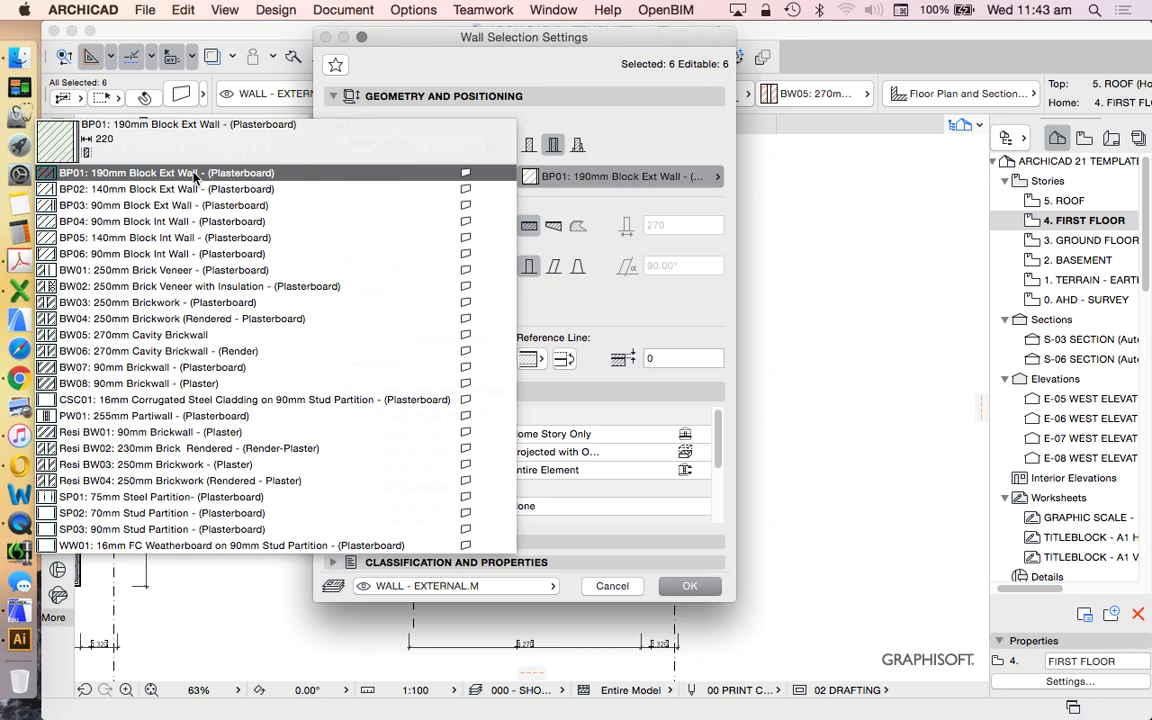
click(197, 177)
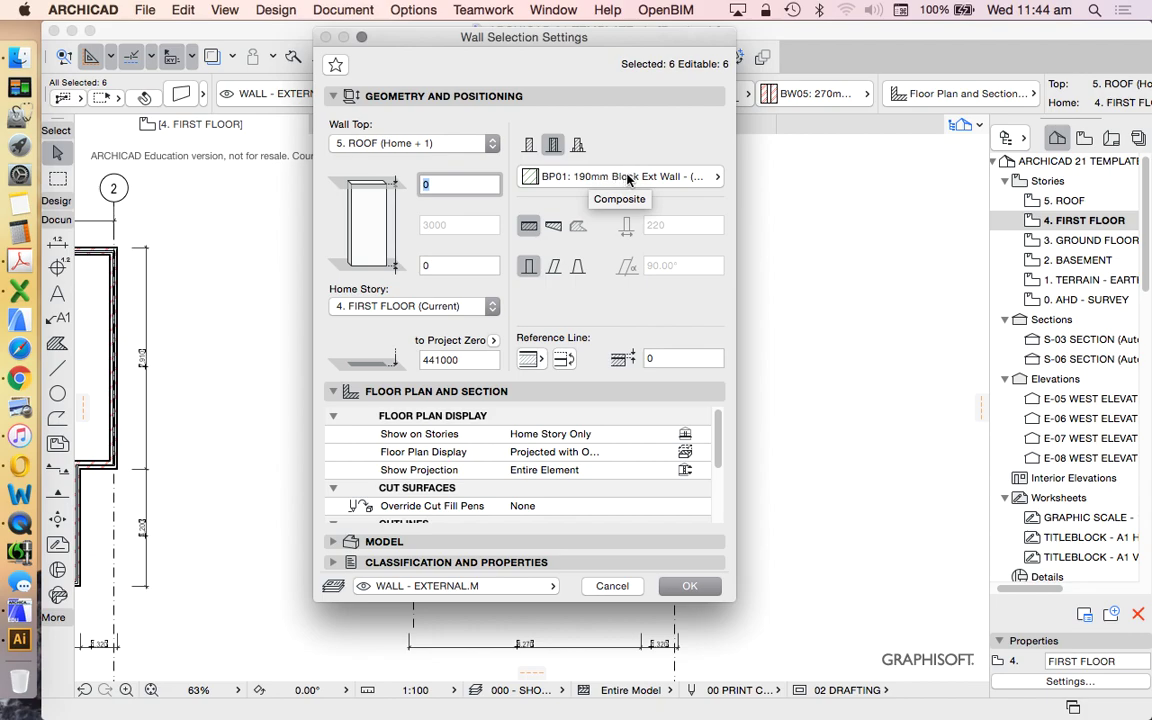
Change the six walls to a basic structure of Concrete Block, 190 mm thick, apply it and deselect them.
click(529, 145)
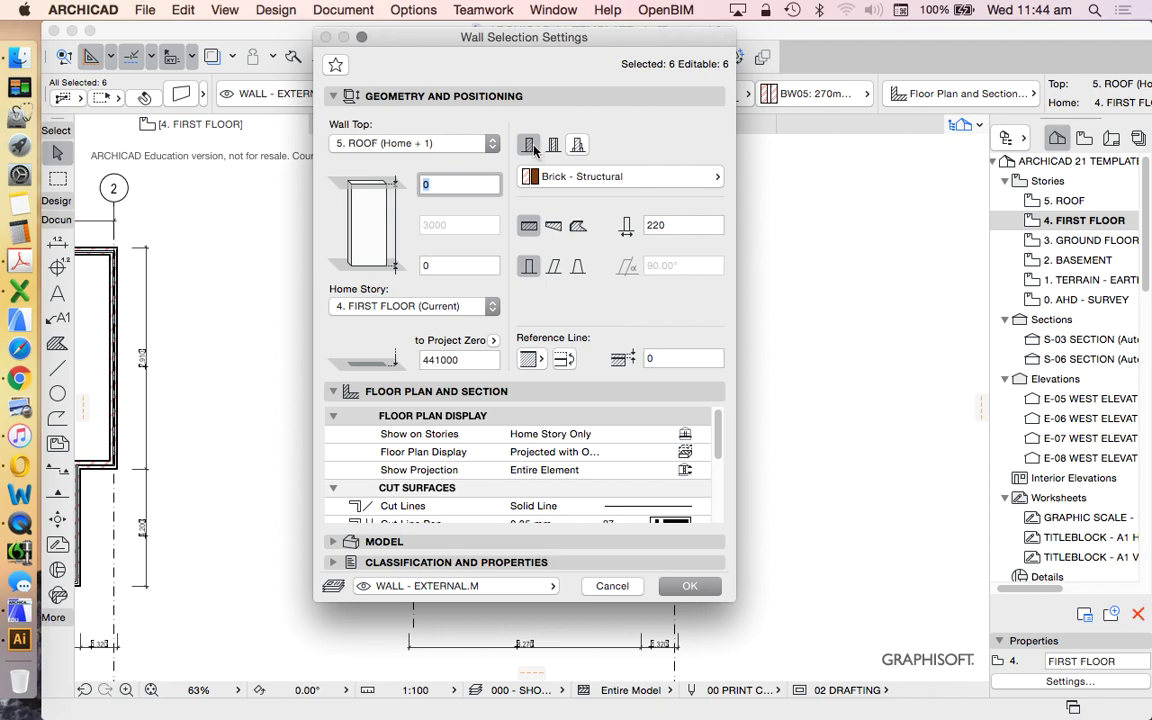
click(609, 176)
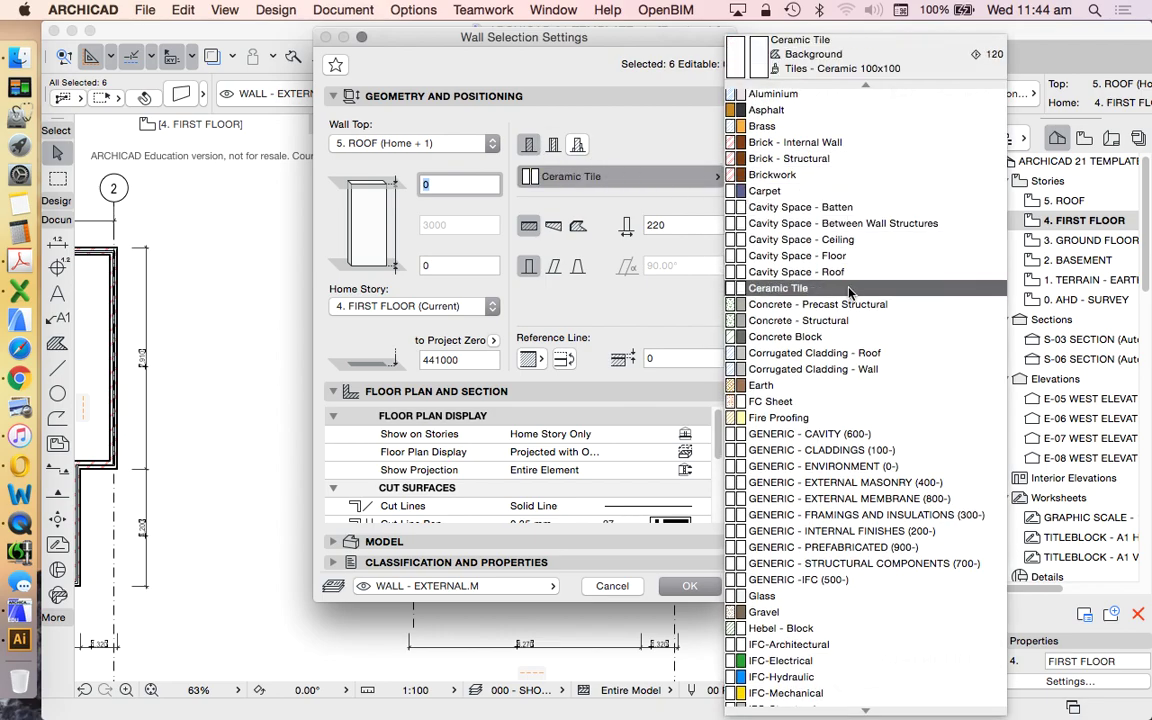
click(811, 340)
key(Tab)
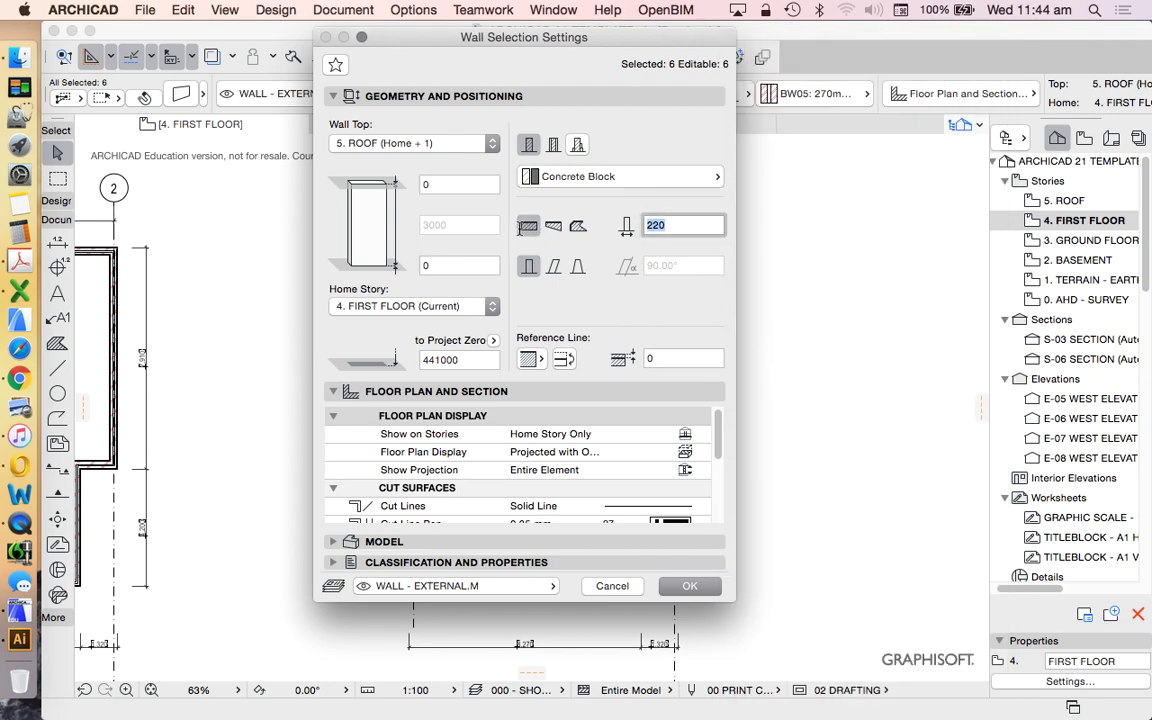
text(190)
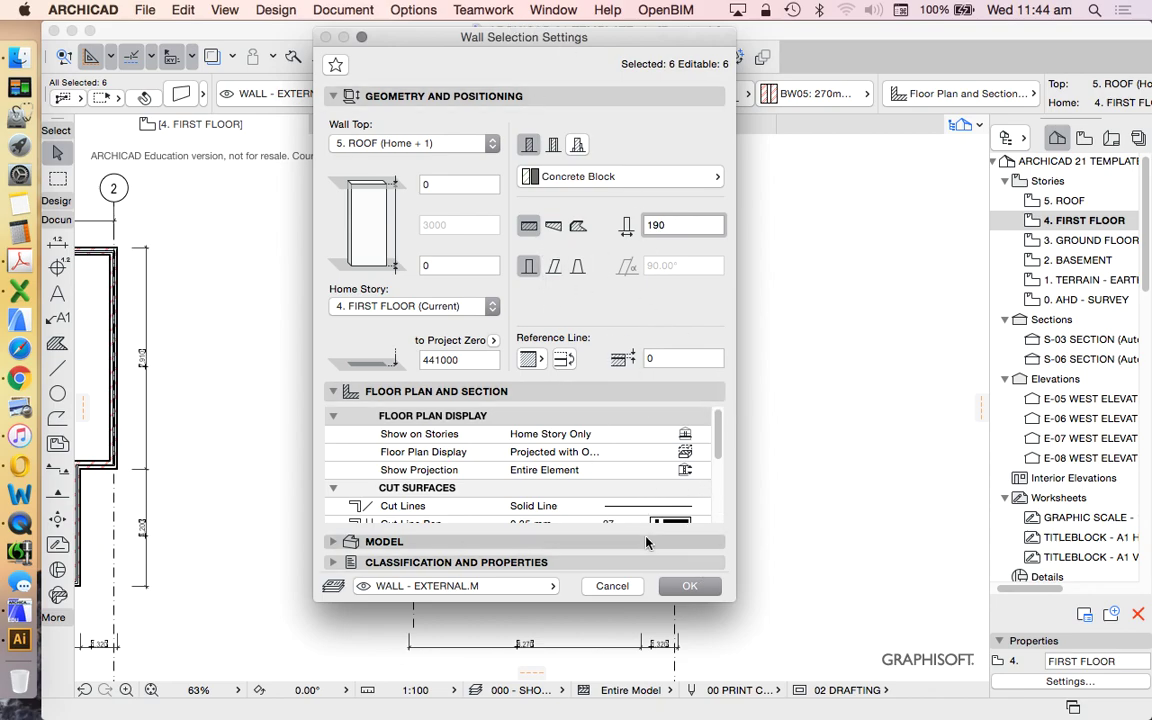
click(690, 586)
scroll(551, 273, up, 1)
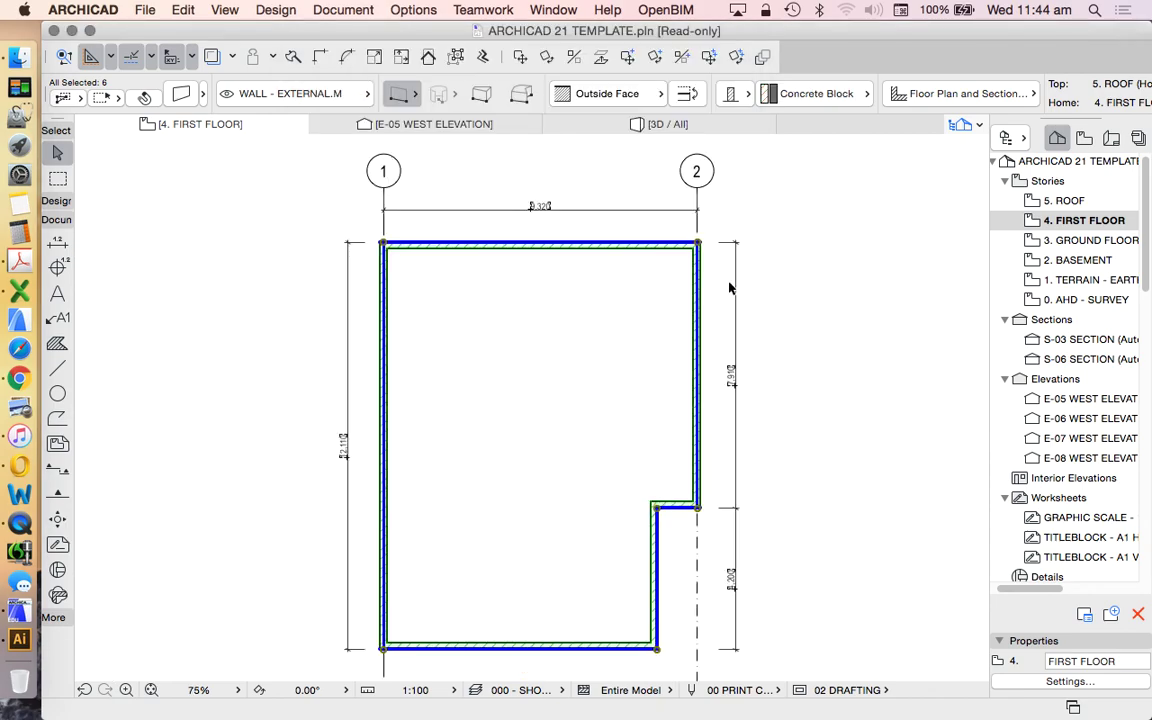
click(782, 265)
Inspect the reference lines of the copied plan's grouped walls at its upper-left and upper-right corners.
scroll(410, 260, up, 4)
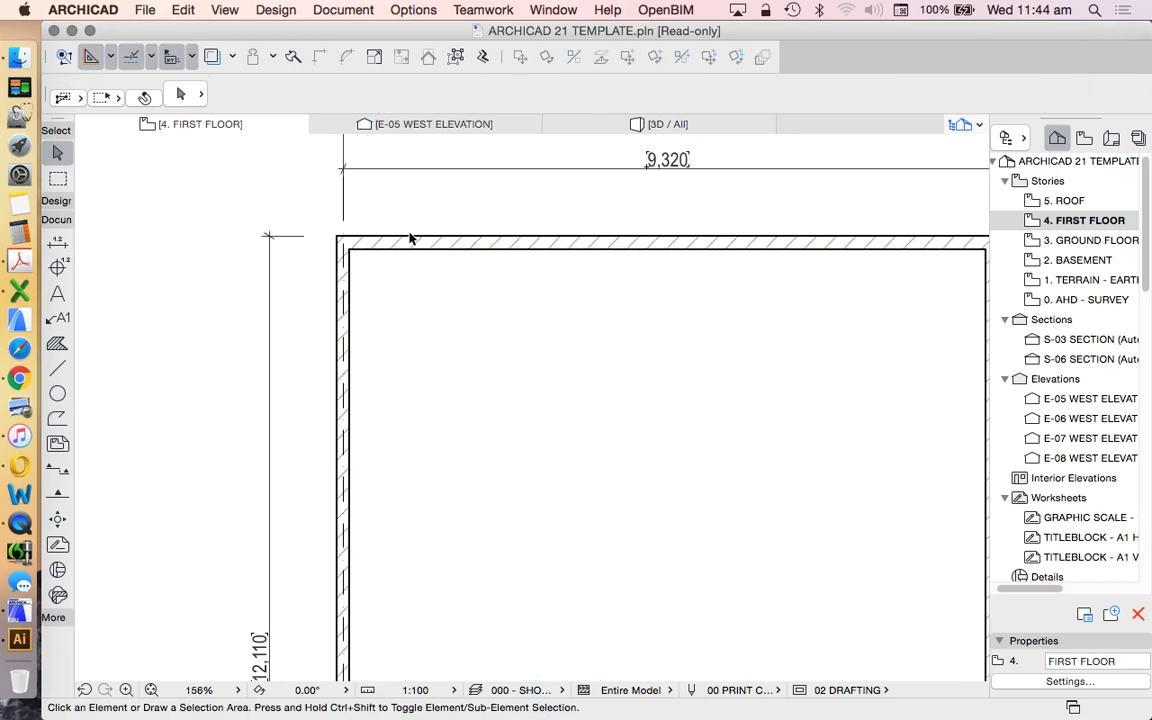
scroll(347, 262, up, 4)
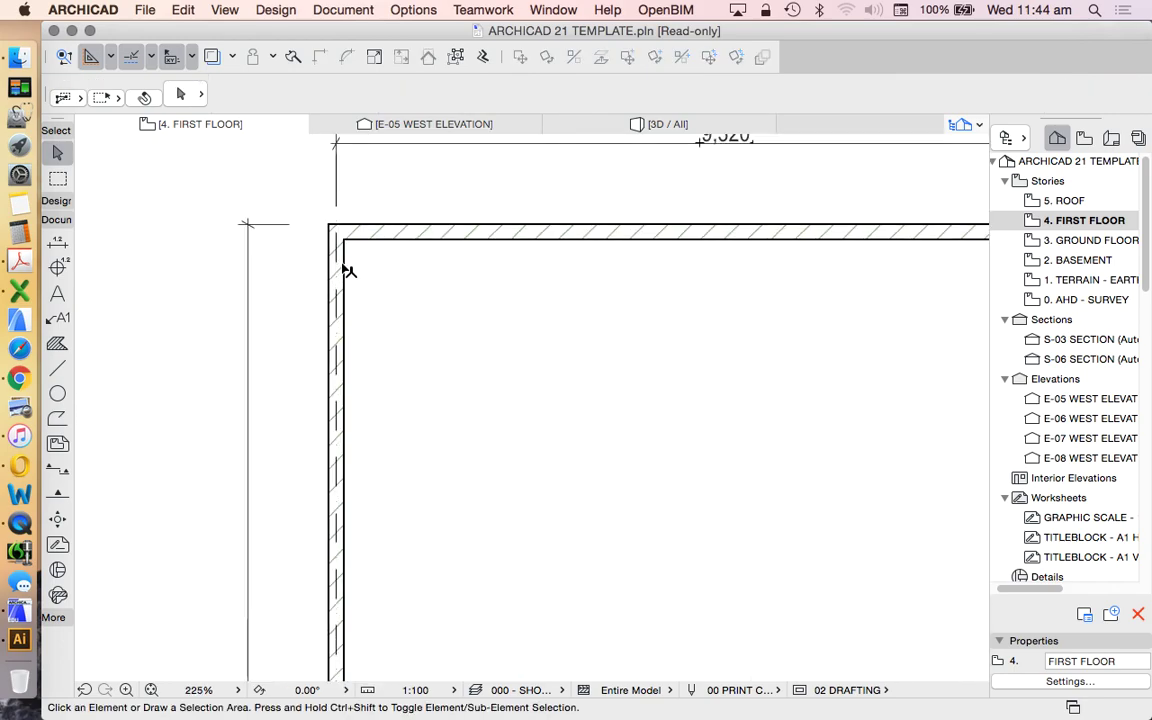
click(345, 253)
scroll(335, 300, down, 3)
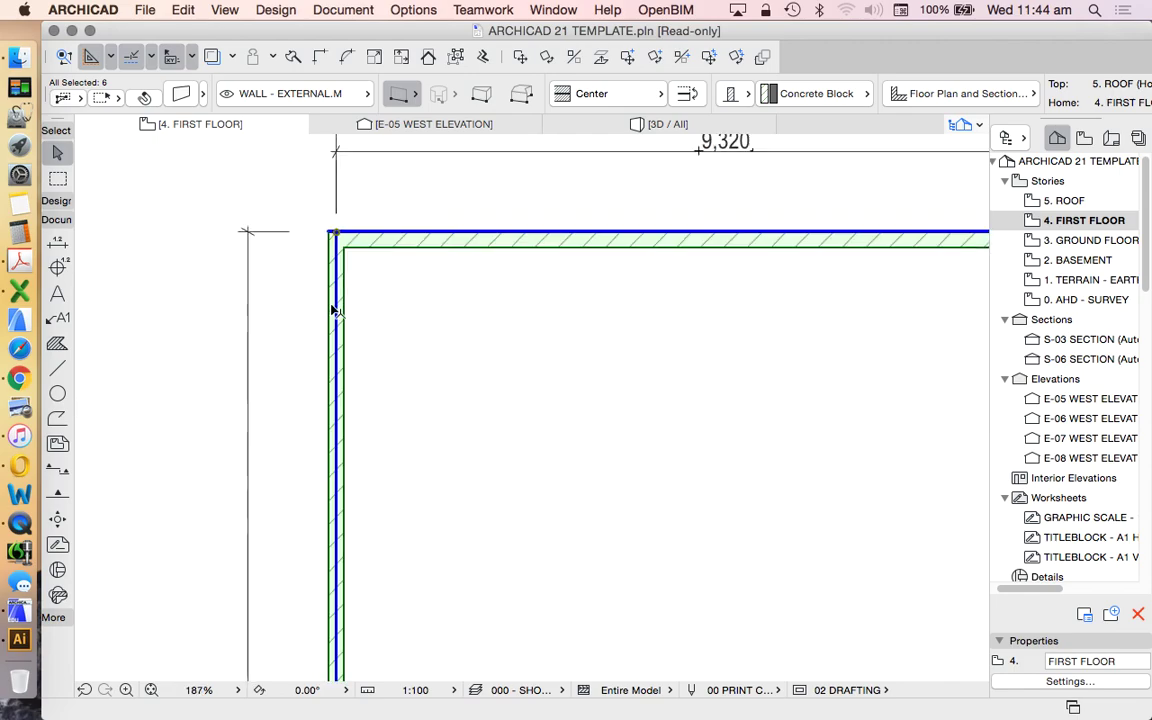
scroll(340, 255, down, 4)
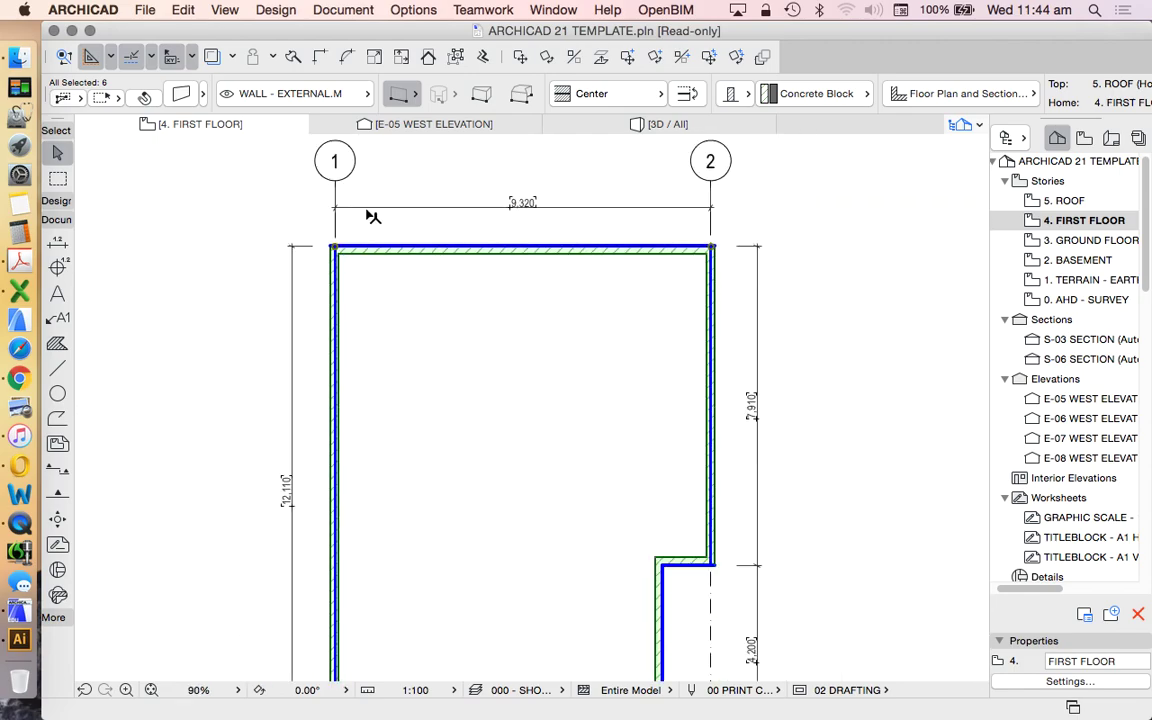
click(779, 260)
click(712, 250)
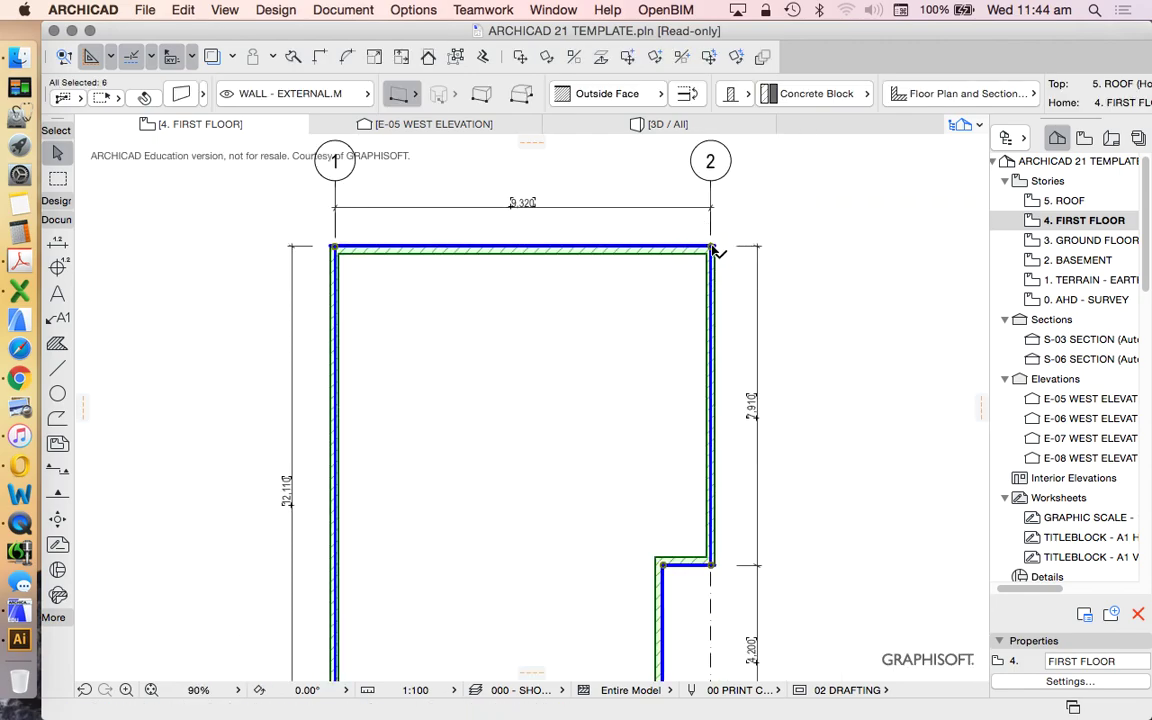
scroll(715, 250, up, 4)
scroll(723, 250, down, 3)
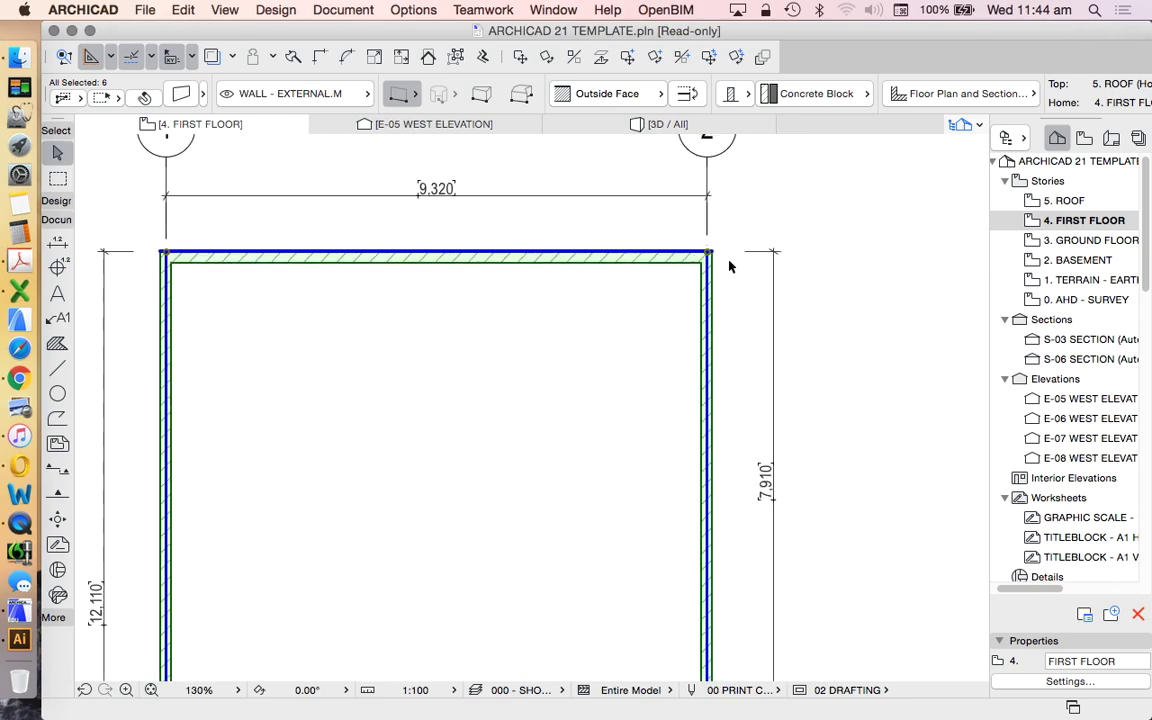
scroll(692, 230, down, 2)
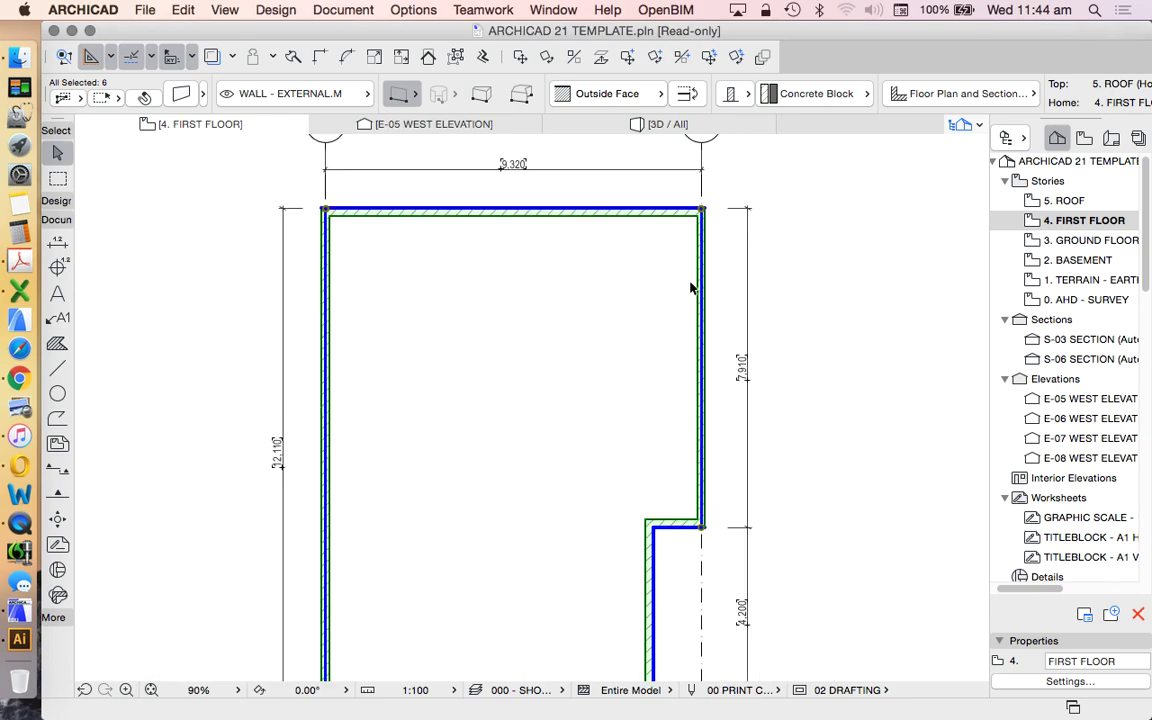
scroll(689, 288, up, 1)
scroll(684, 231, down, 3)
scroll(650, 180, up, 2)
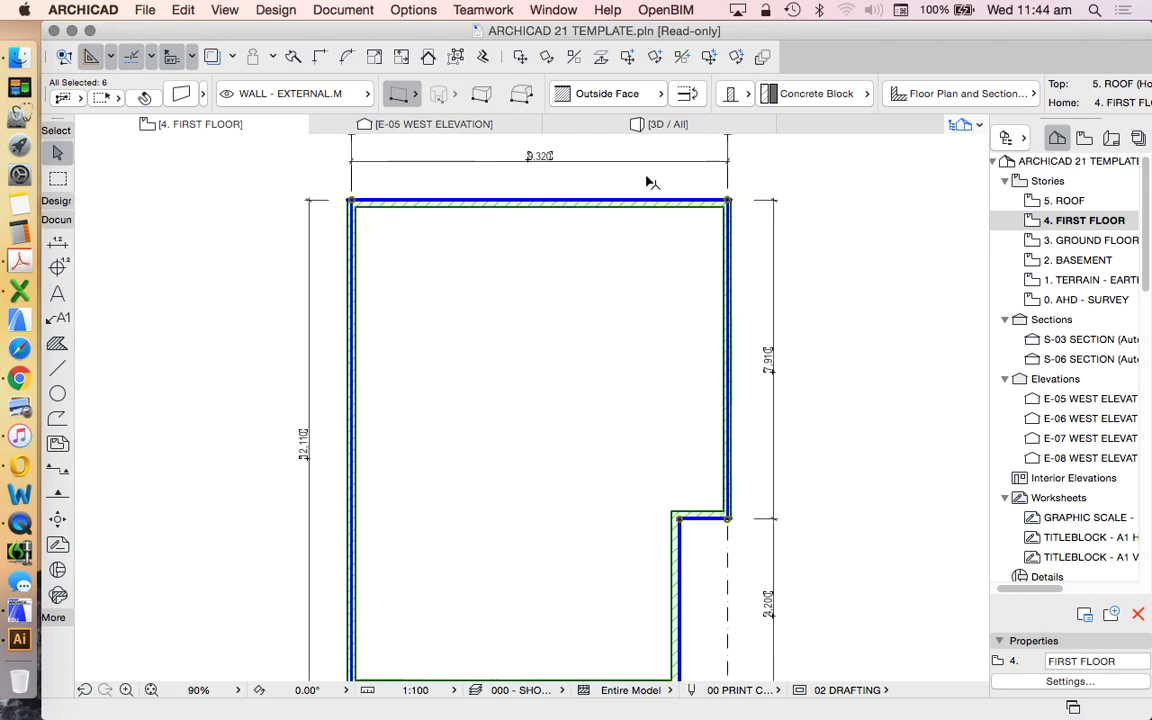
scroll(735, 211, down, 1)
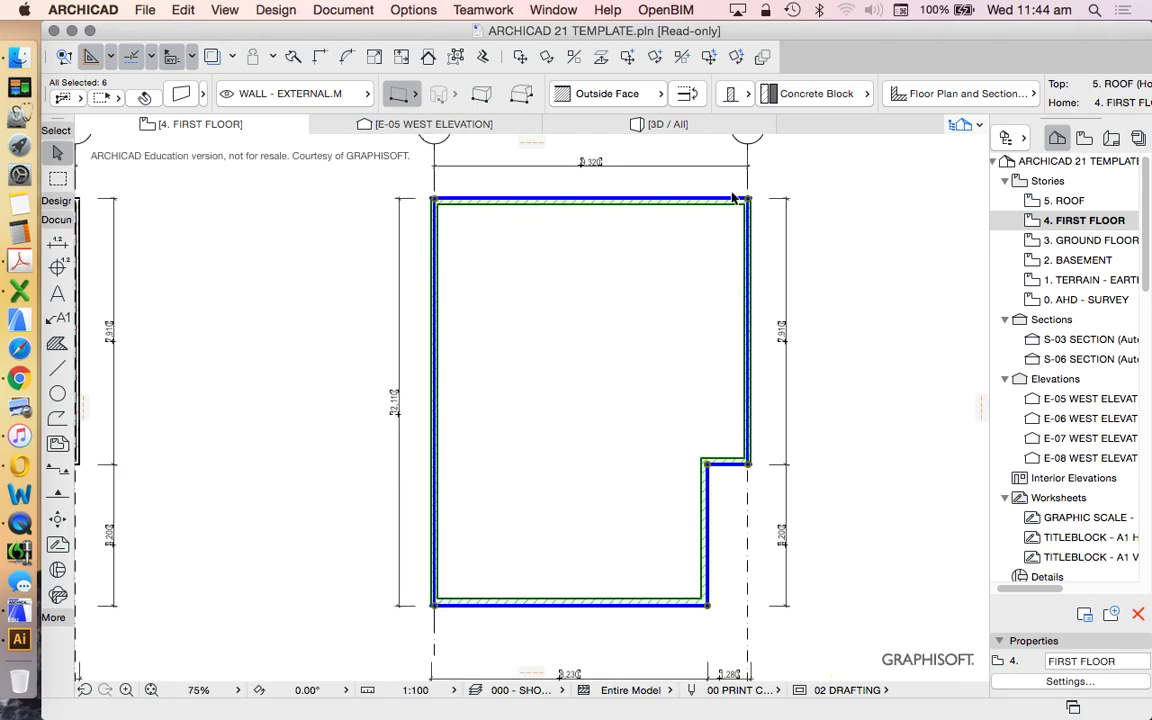
Suspend groups and select only the upper horizontal wall of the copied plan.
scroll(729, 191, up, 3)
key(Escape)
scroll(696, 212, down, 2)
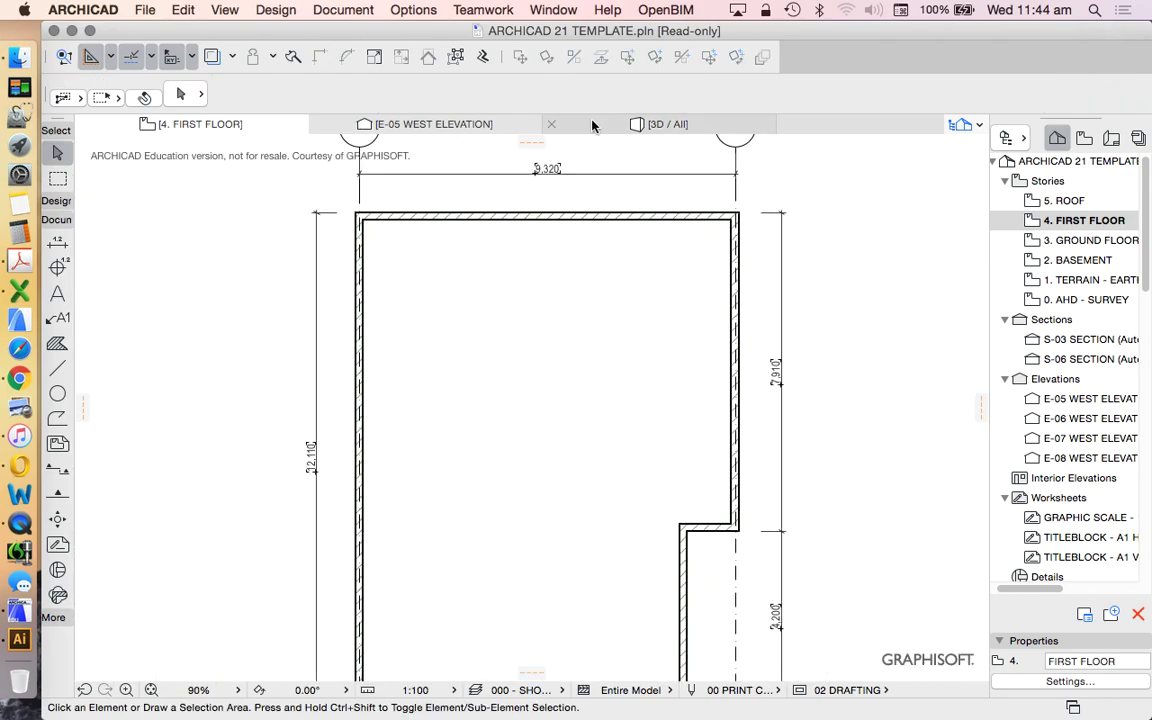
click(614, 226)
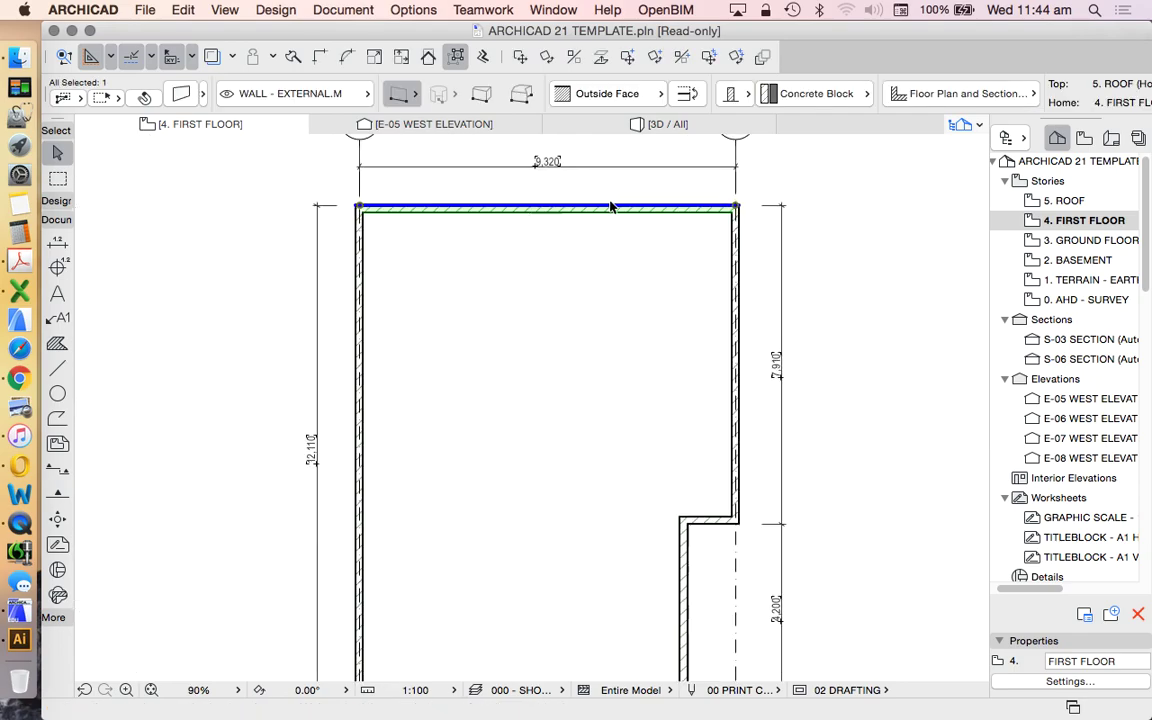
scroll(613, 228, up, 1)
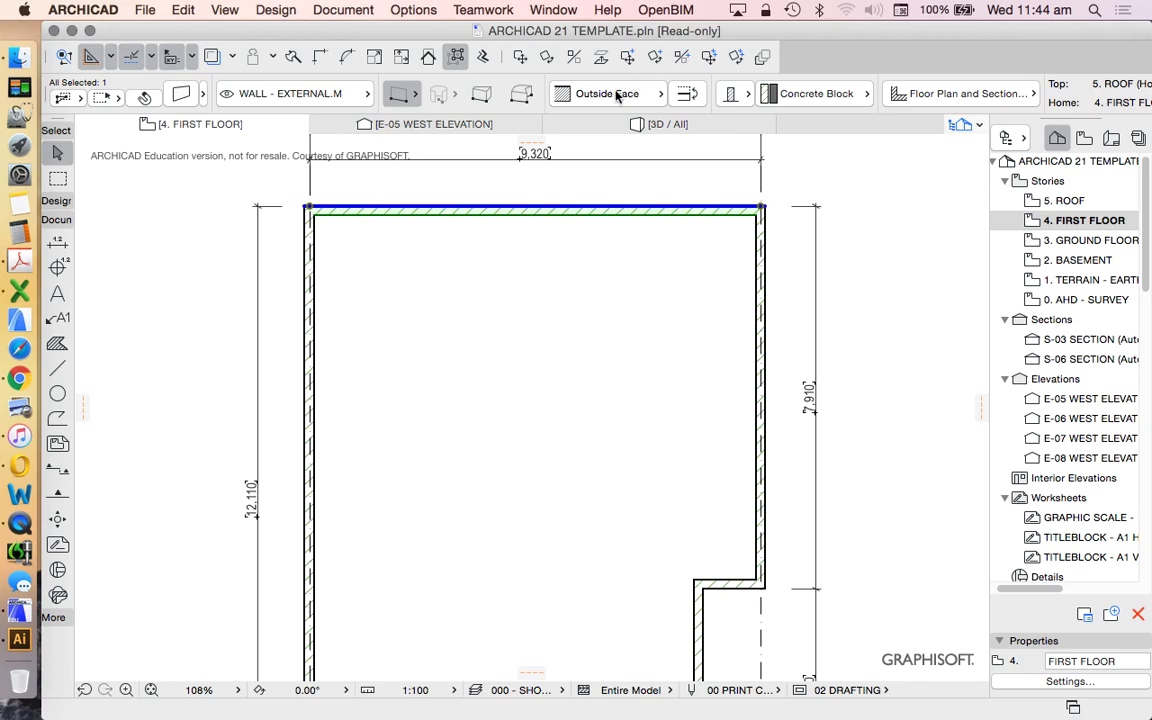
Examine the copied plan's block walls, stepped corner and dimension chains against the grid lines, clearing the selection.
scroll(710, 168, down, 3)
scroll(697, 440, up, 3)
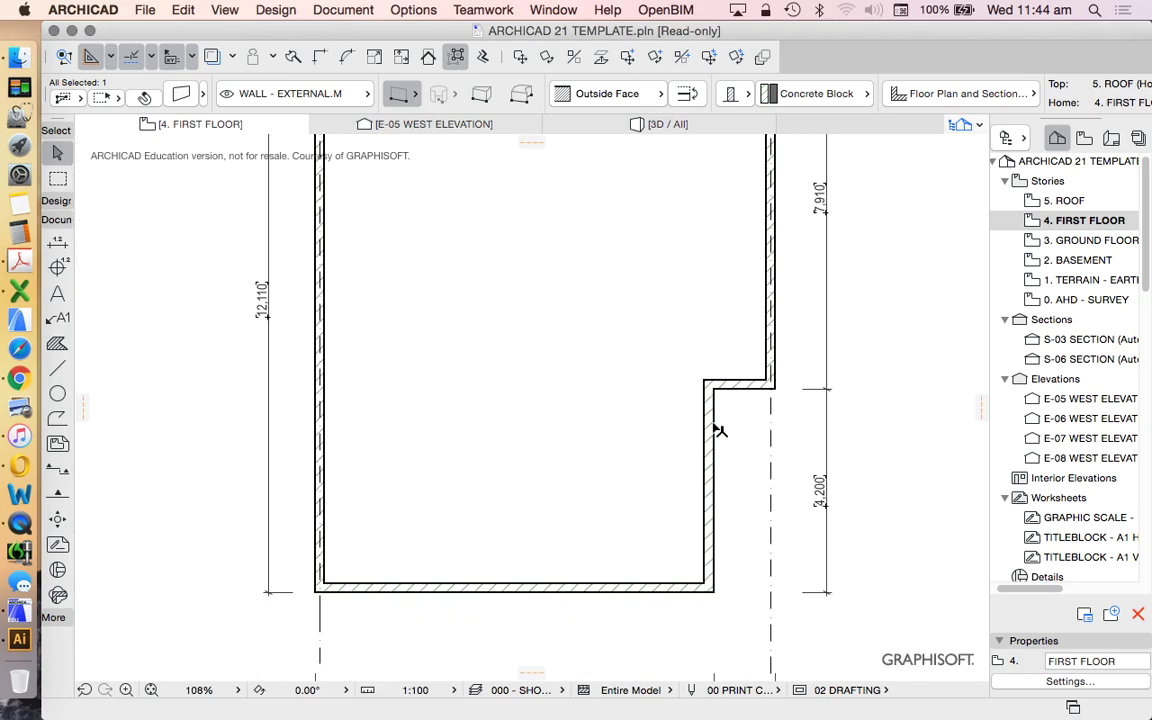
scroll(723, 529, down, 4)
scroll(694, 208, up, 3)
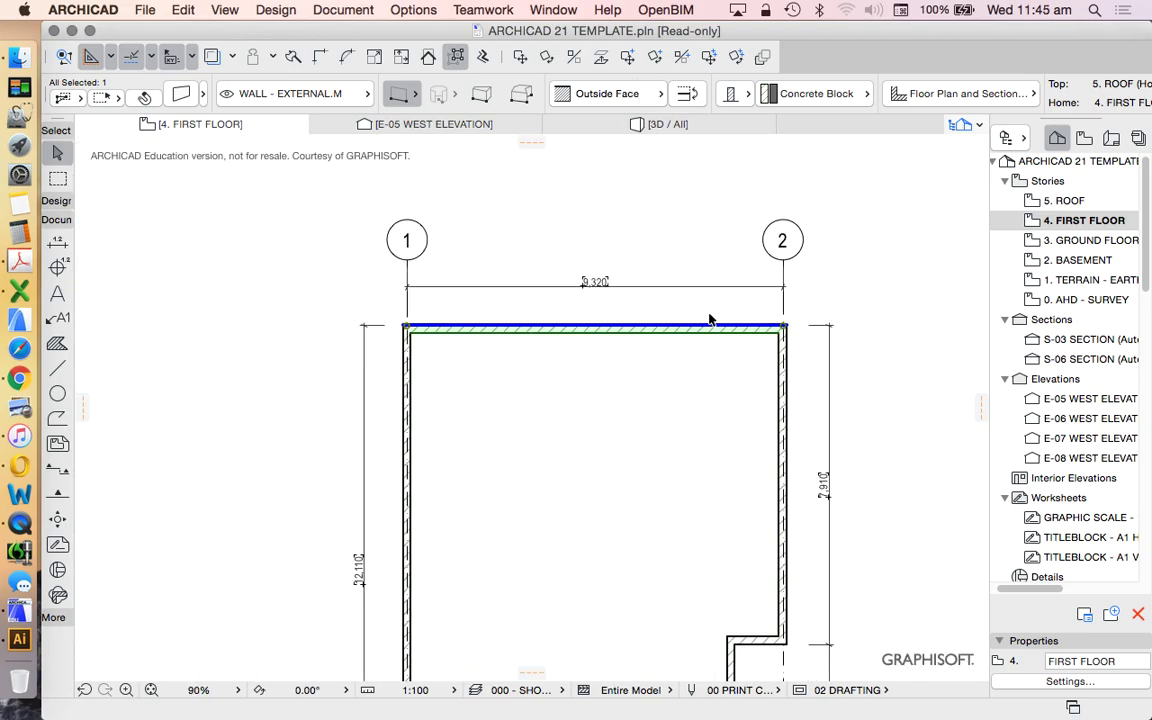
scroll(712, 330, down, 3)
scroll(725, 388, up, 4)
key(Escape)
scroll(743, 224, down, 3)
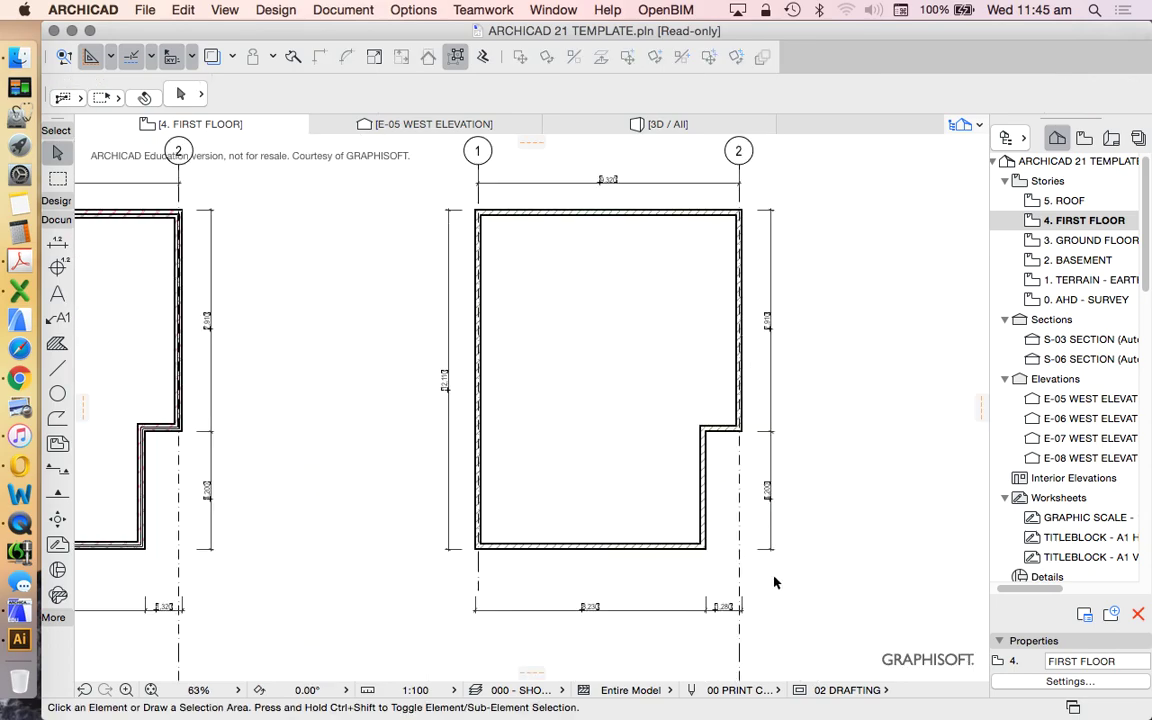
scroll(700, 600, up, 3)
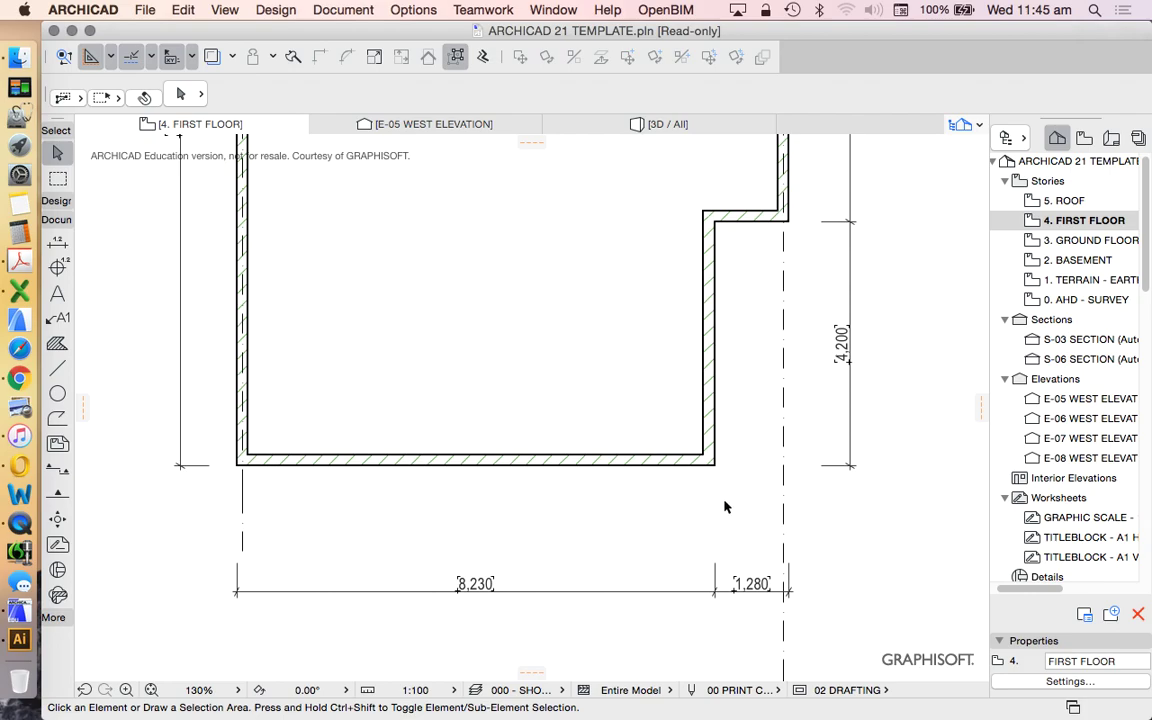
scroll(723, 504, down, 3)
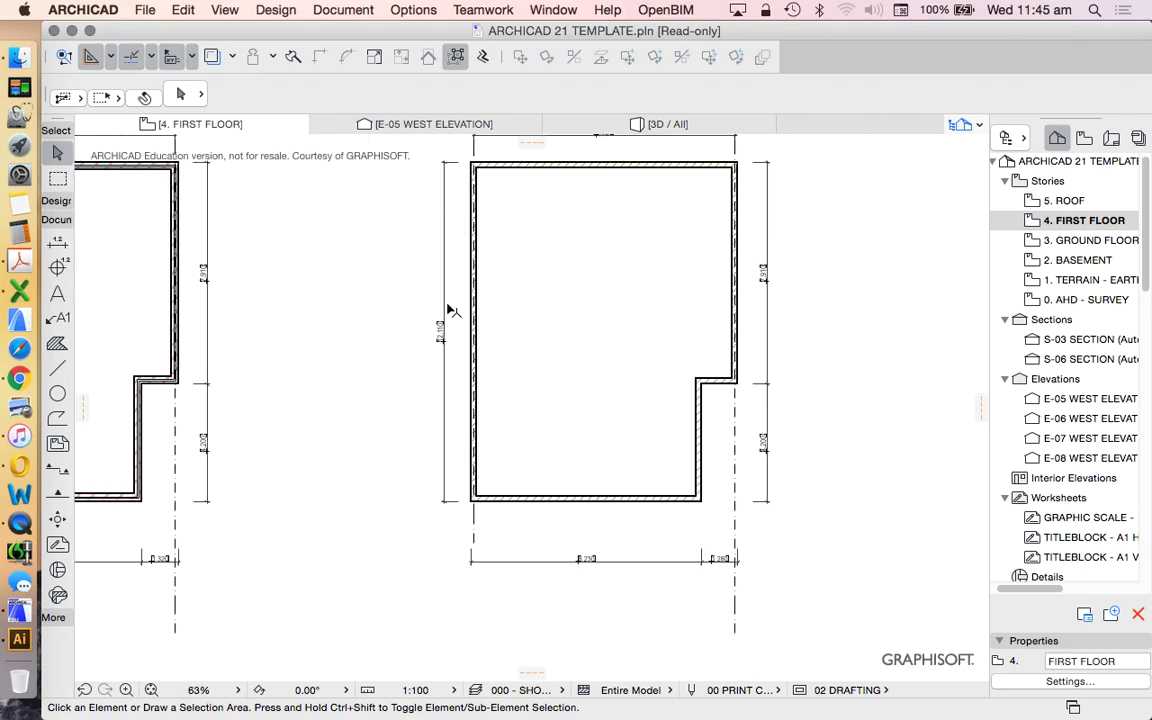
Draw a vertical solid line from the copied plan's upper-left outer wall corner down past its lower dimension chain.
click(57, 367)
scroll(540, 384, down, 4)
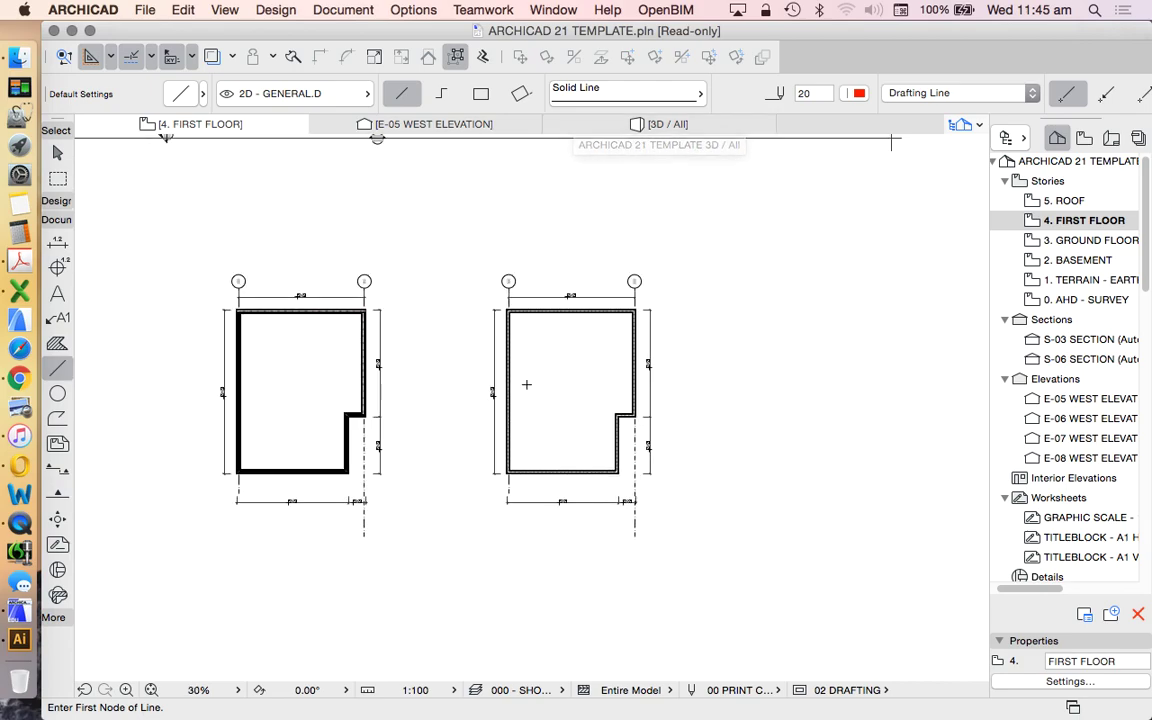
scroll(526, 384, up, 8)
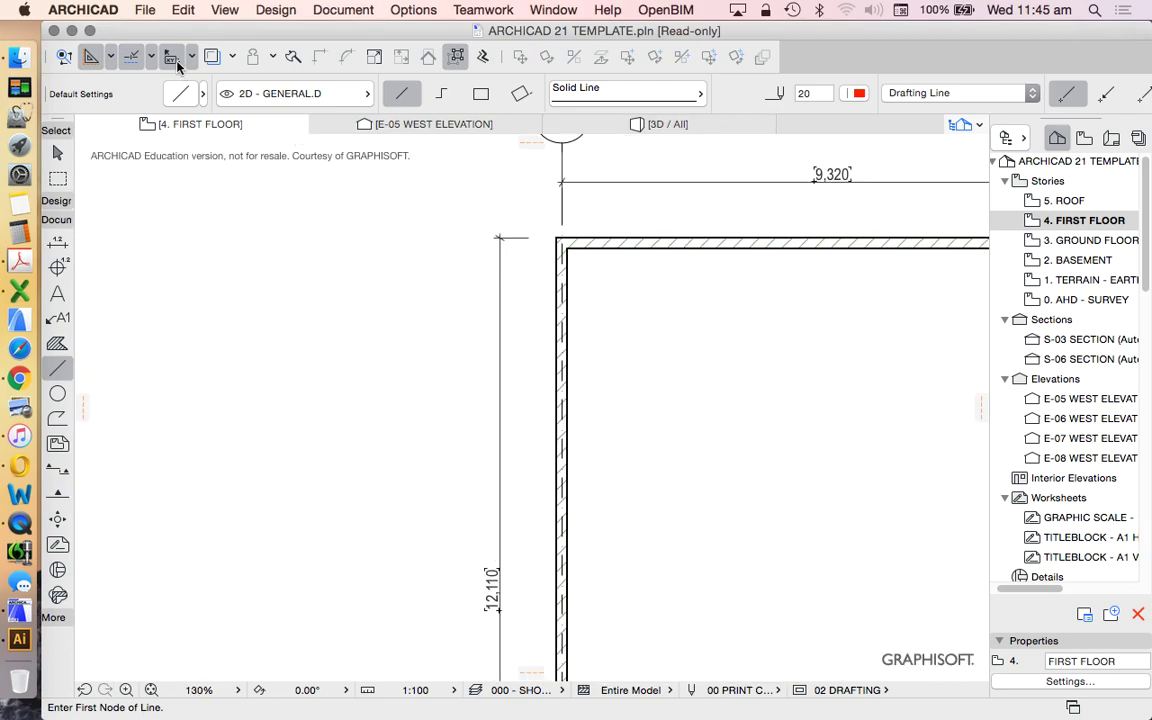
click(557, 238)
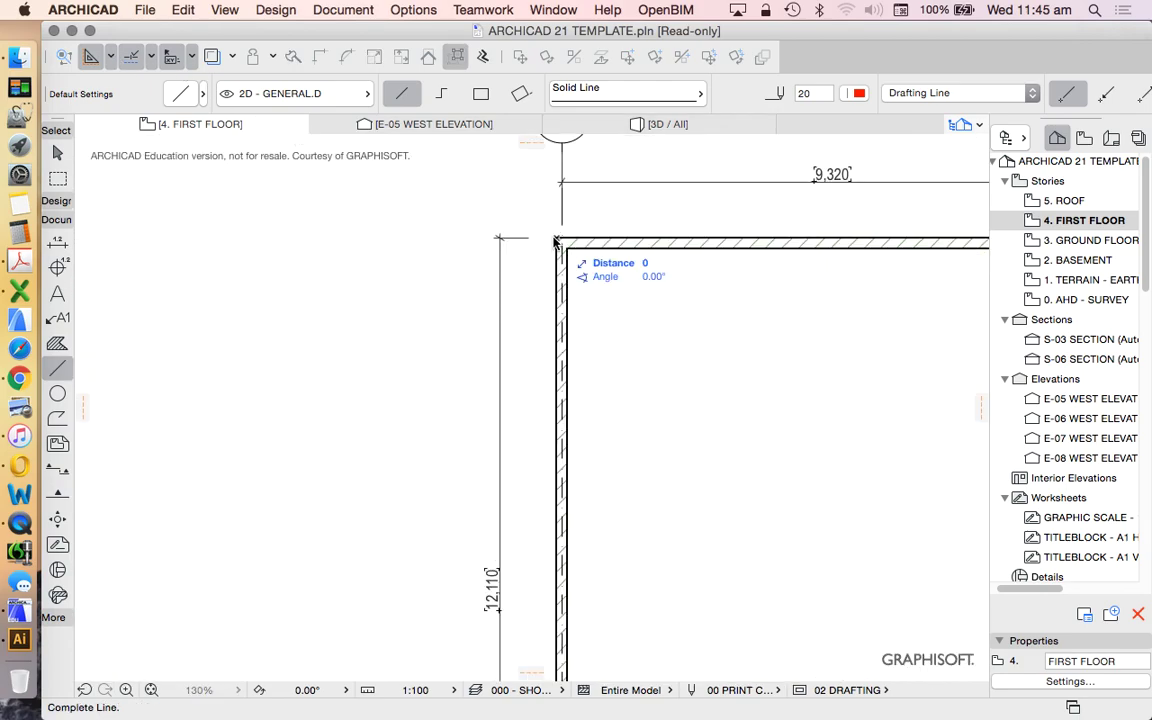
scroll(556, 238, down, 7)
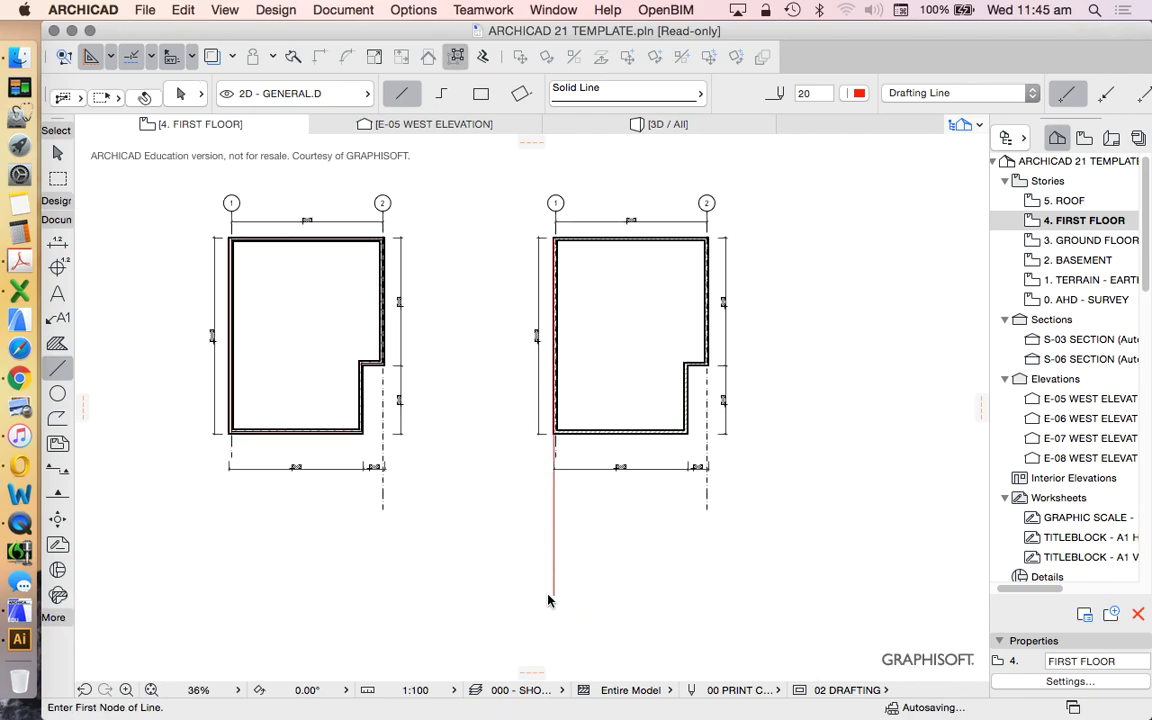
Select the vertical line and check it against the copied plan's lower-left and upper-left outer wall corners.
scroll(548, 442, up, 10)
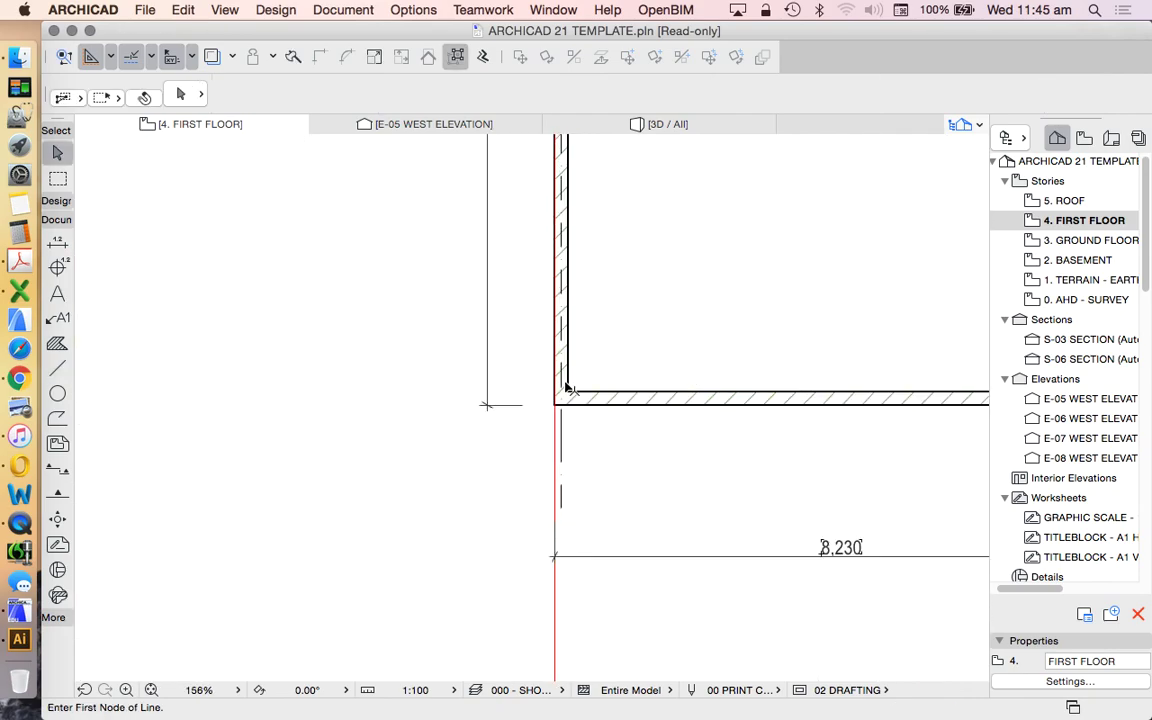
scroll(565, 388, up, 7)
scroll(498, 355, down, 15)
click(508, 447)
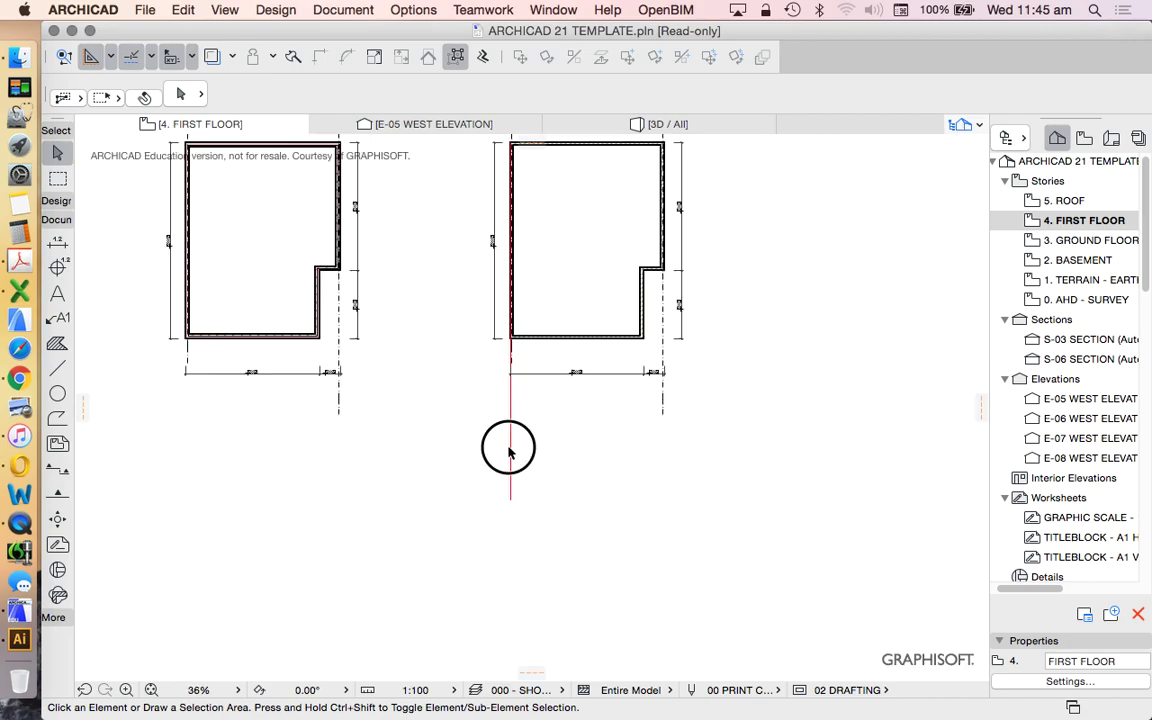
scroll(489, 445, down, 3)
scroll(522, 303, up, 3)
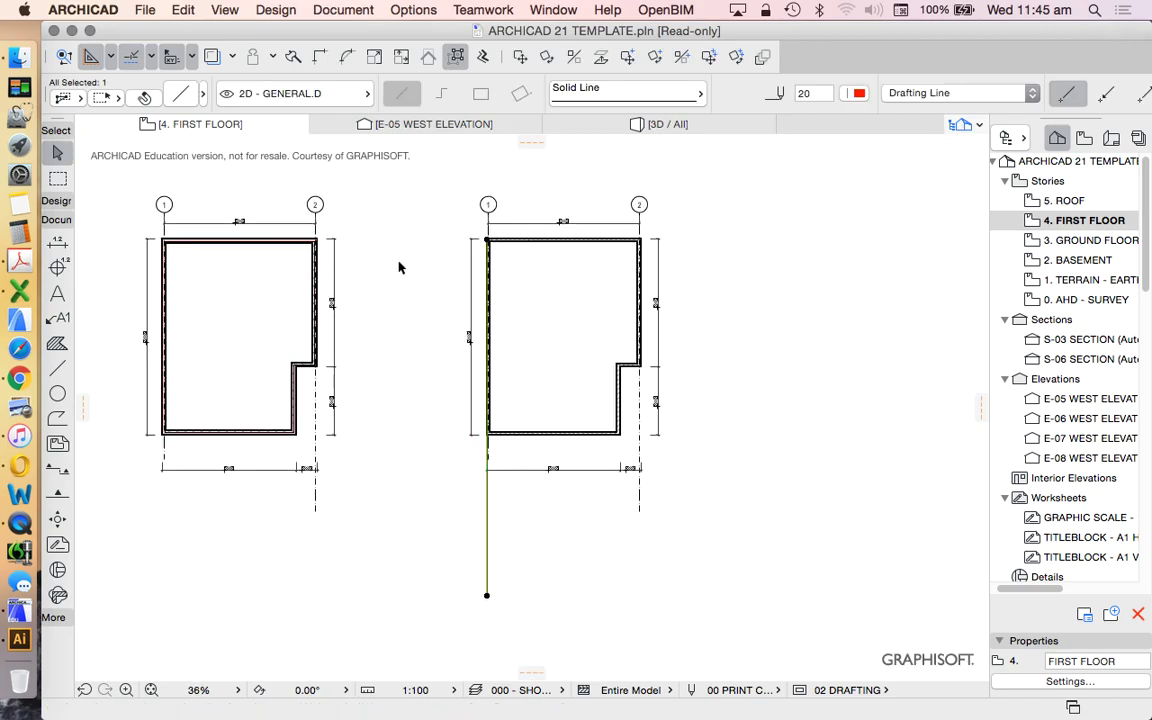
scroll(410, 260, up, 2)
scroll(530, 238, up, 8)
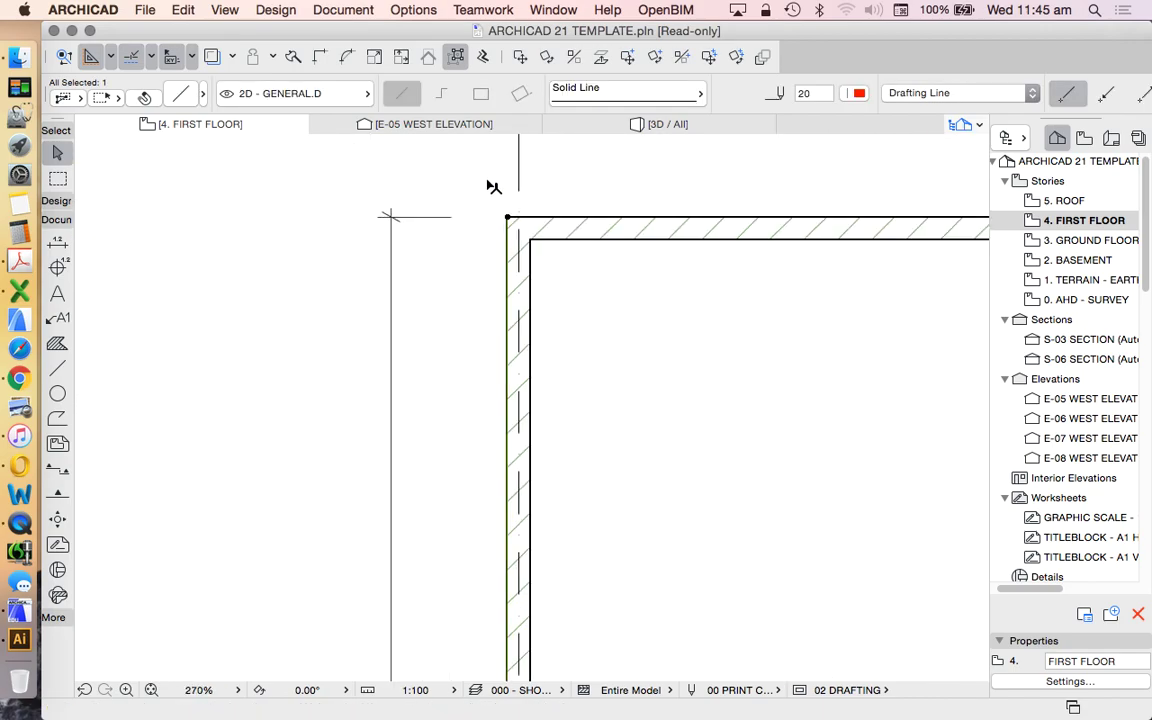
scroll(493, 187, down, 3)
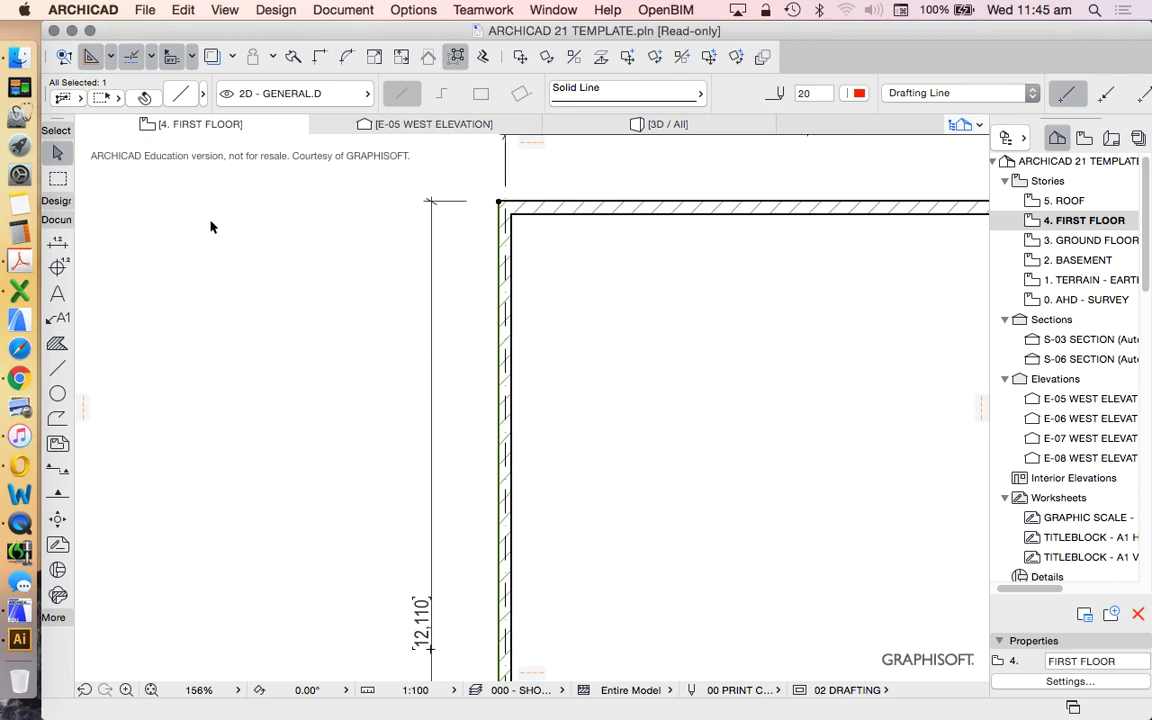
right_click(262, 268)
mouse_move(355, 416)
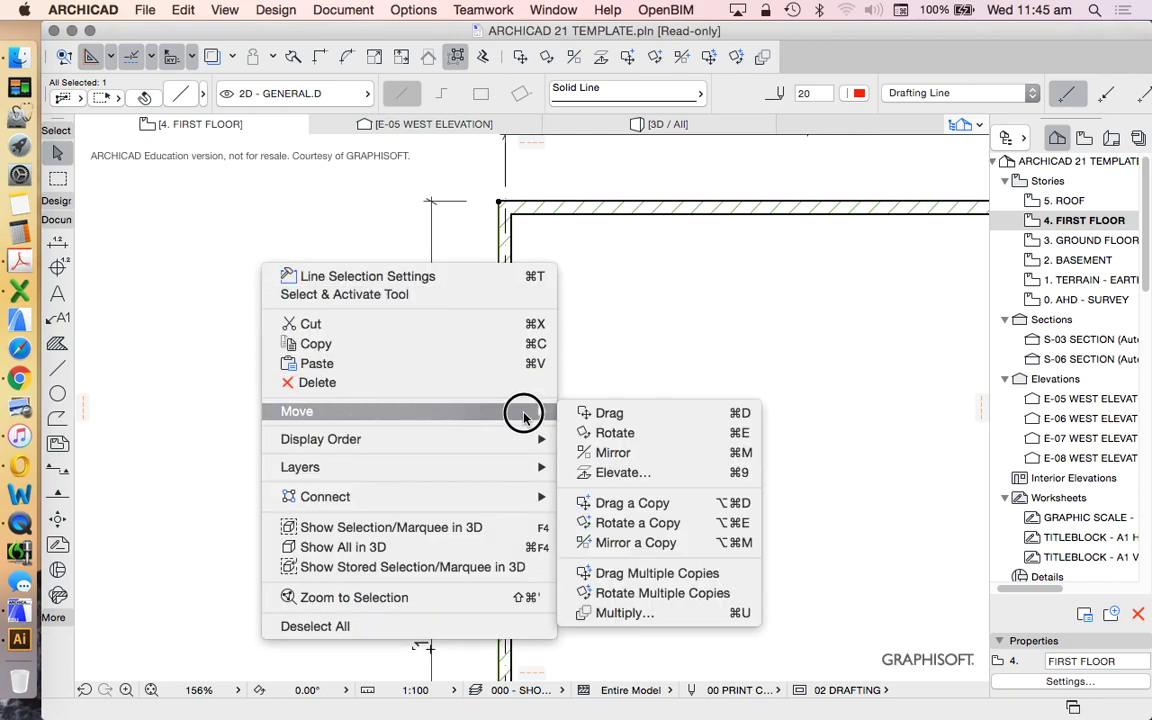
click(625, 613)
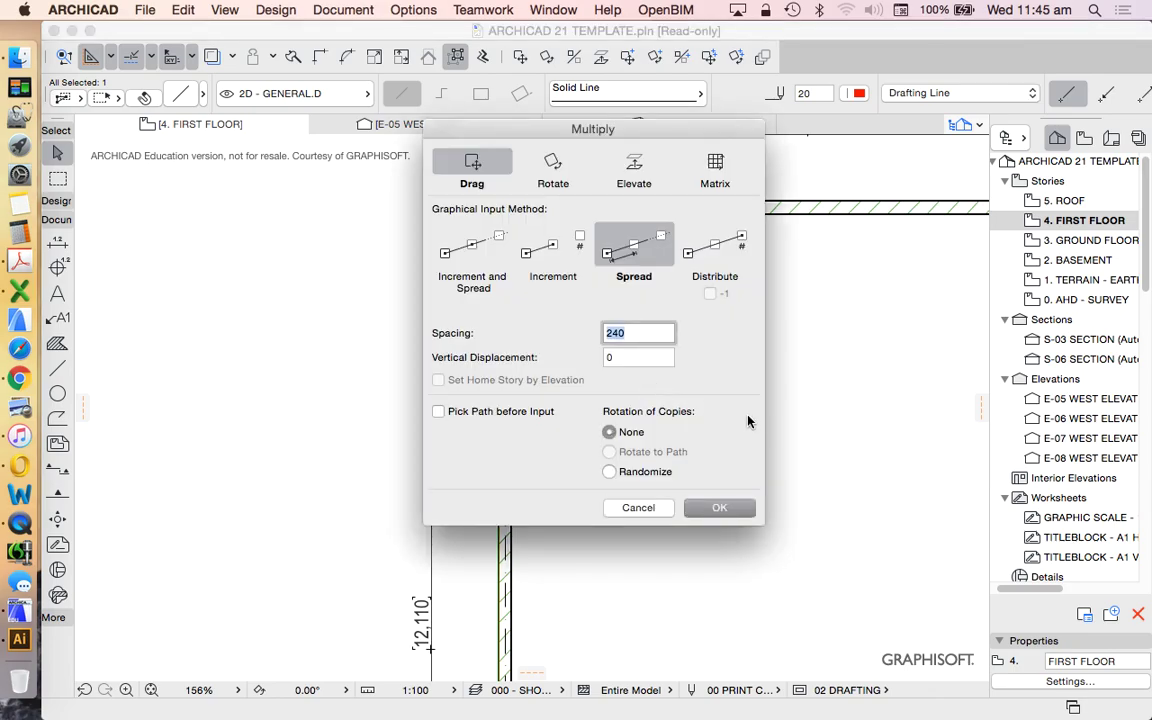
key(Return)
key(Escape)
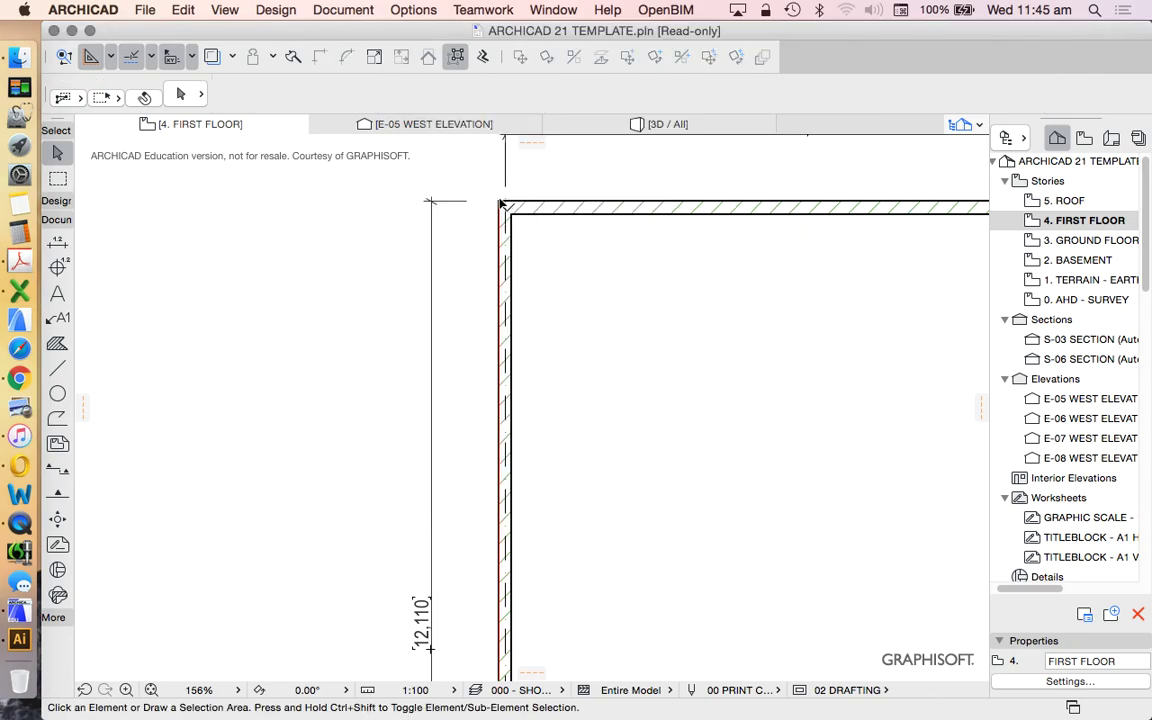
Stretch the vertical line's upper end straight up beyond the grid 1 marker of the copied plan.
click(499, 203)
click(499, 202)
scroll(510, 258, down, 3)
scroll(510, 258, down, 3)
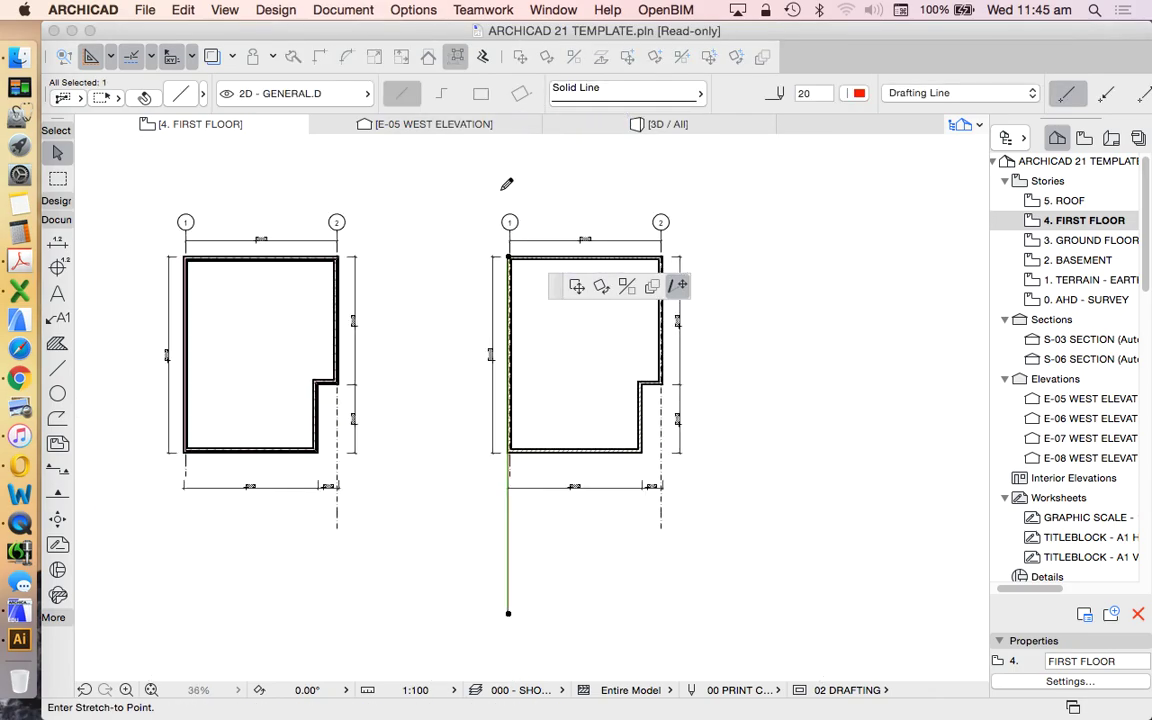
click(508, 171)
Multiply the vertical line by spreading dragged copies at 200 spacing horizontally to just past the copied plan's right outer wall face.
right_click(415, 169)
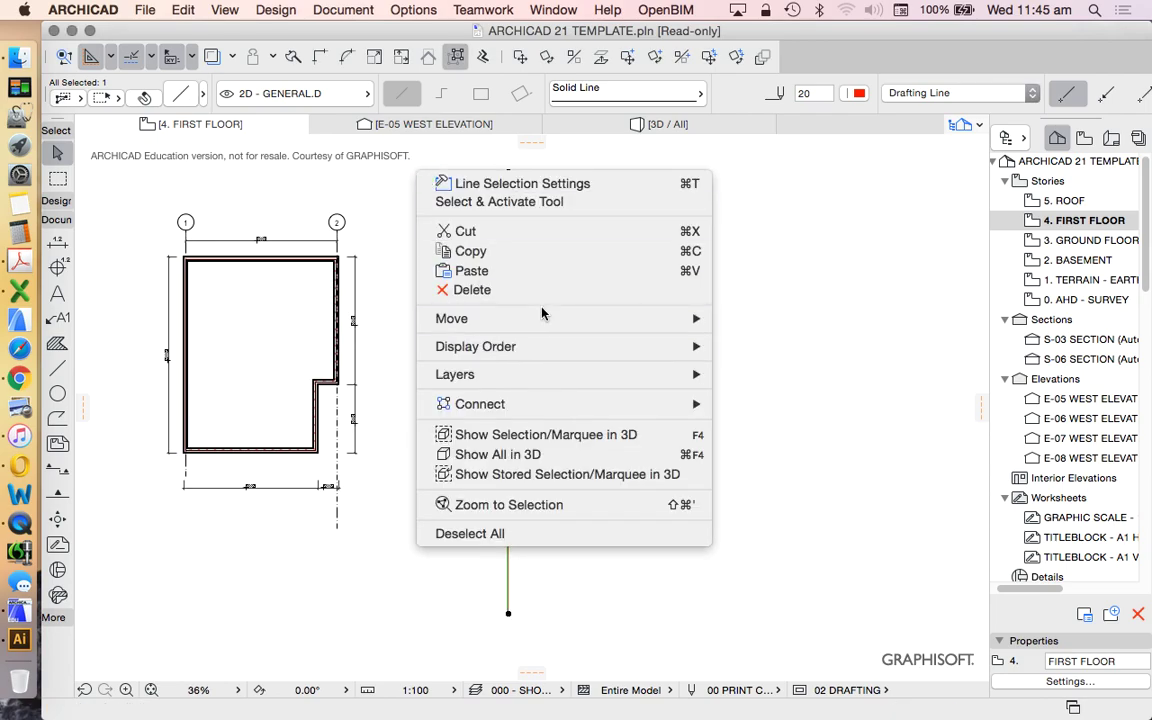
drag(540, 316, 775, 518)
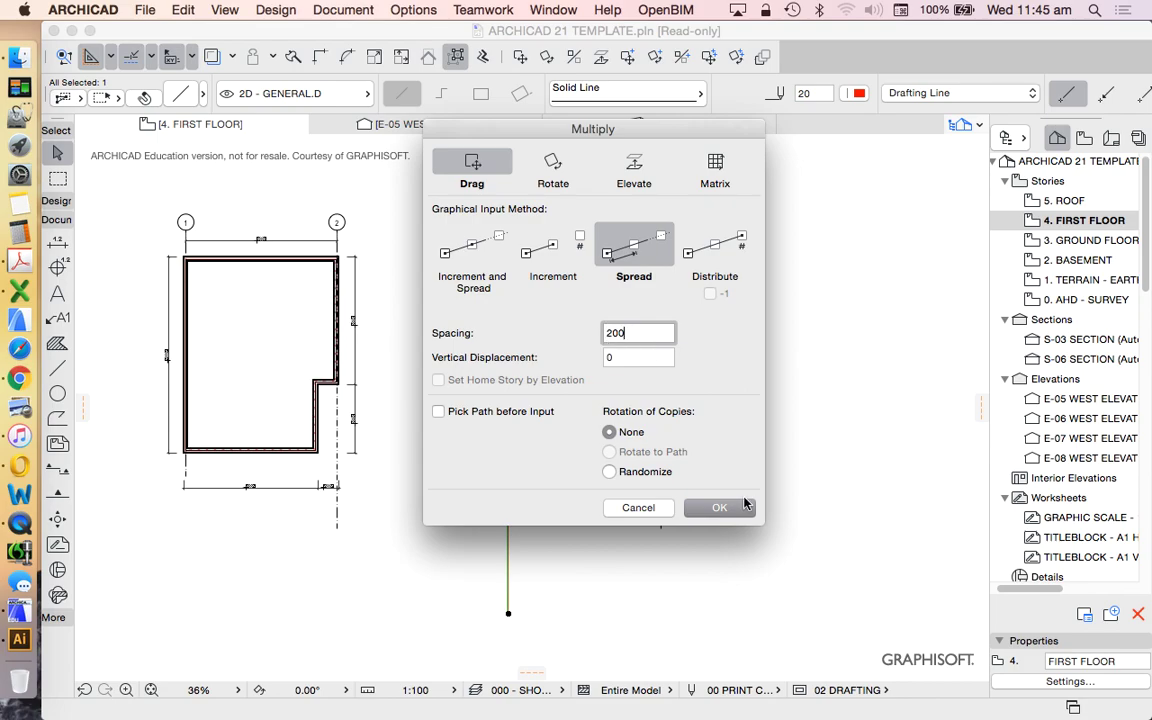
click(723, 507)
click(509, 541)
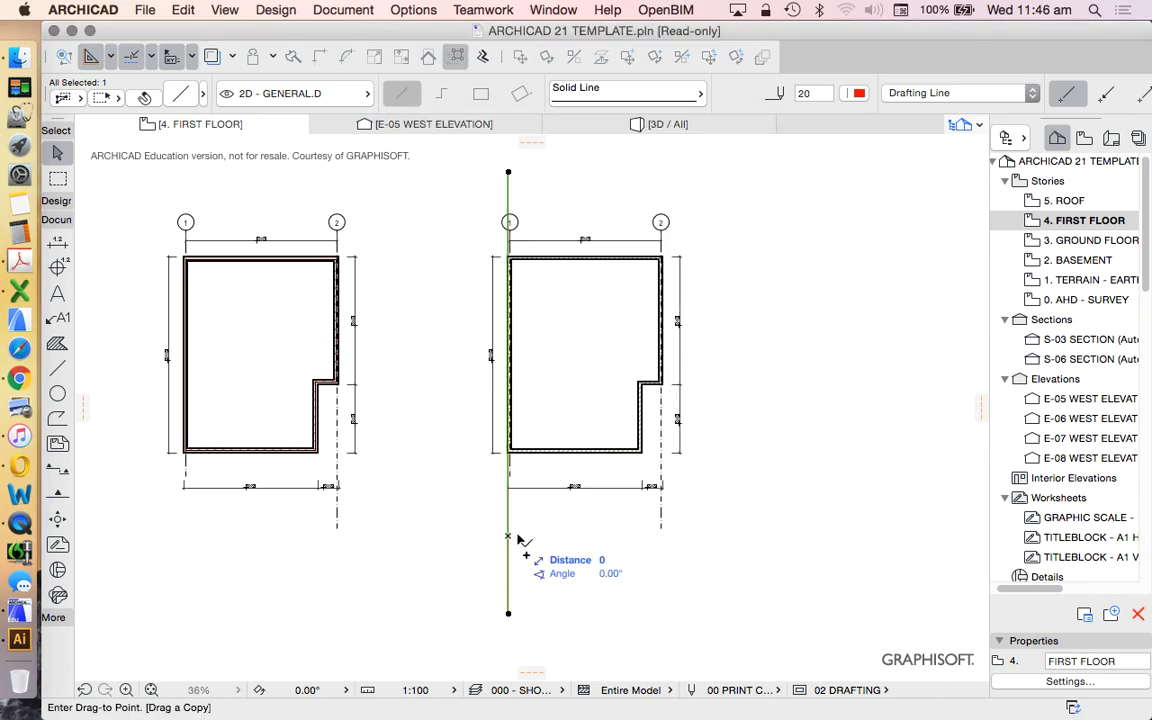
scroll(658, 440, up, 5)
scroll(656, 425, up, 4)
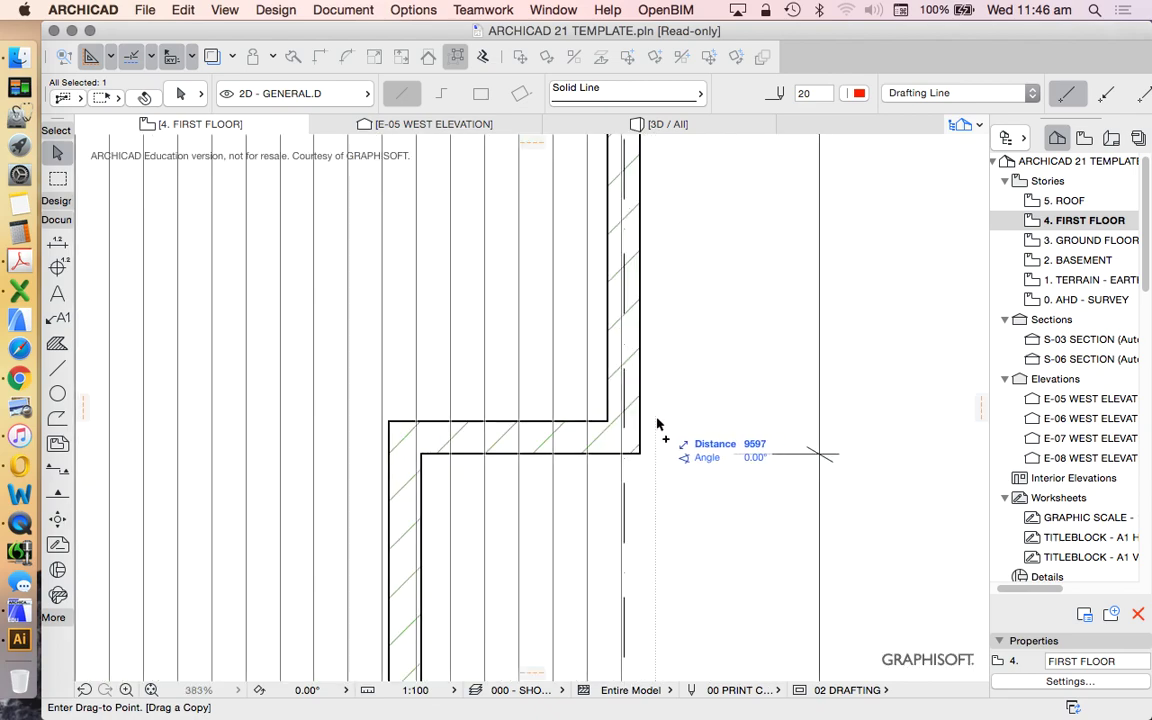
click(672, 425)
Add the original vertical line to the selected copies, group all the vertical guide lines and clear the selection.
scroll(689, 352, down, 10)
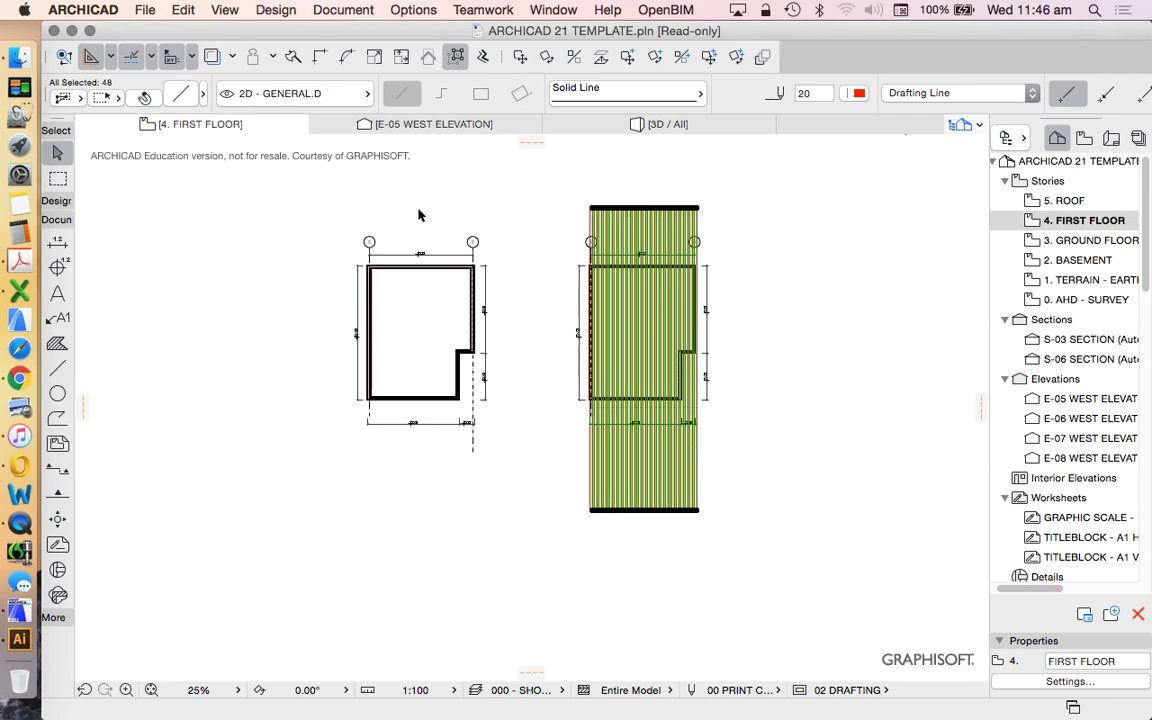
scroll(515, 197, up, 4)
shift+click(735, 247)
scroll(382, 232, down, 3)
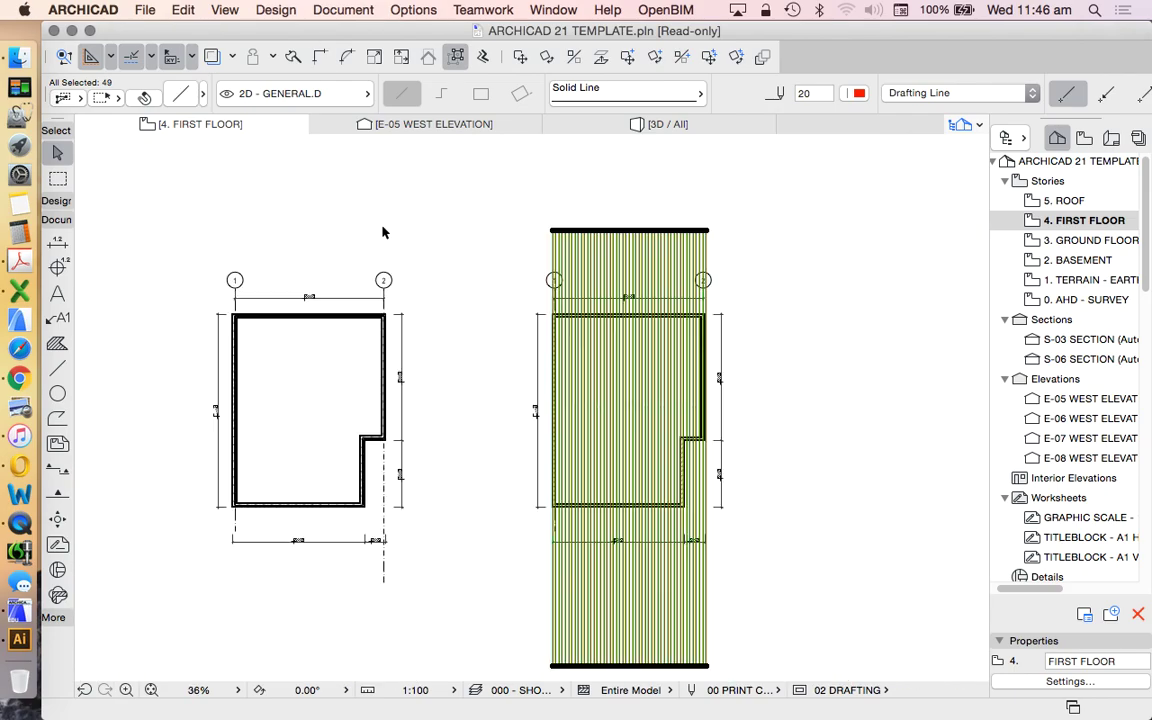
click(183, 10)
mouse_move(285, 262)
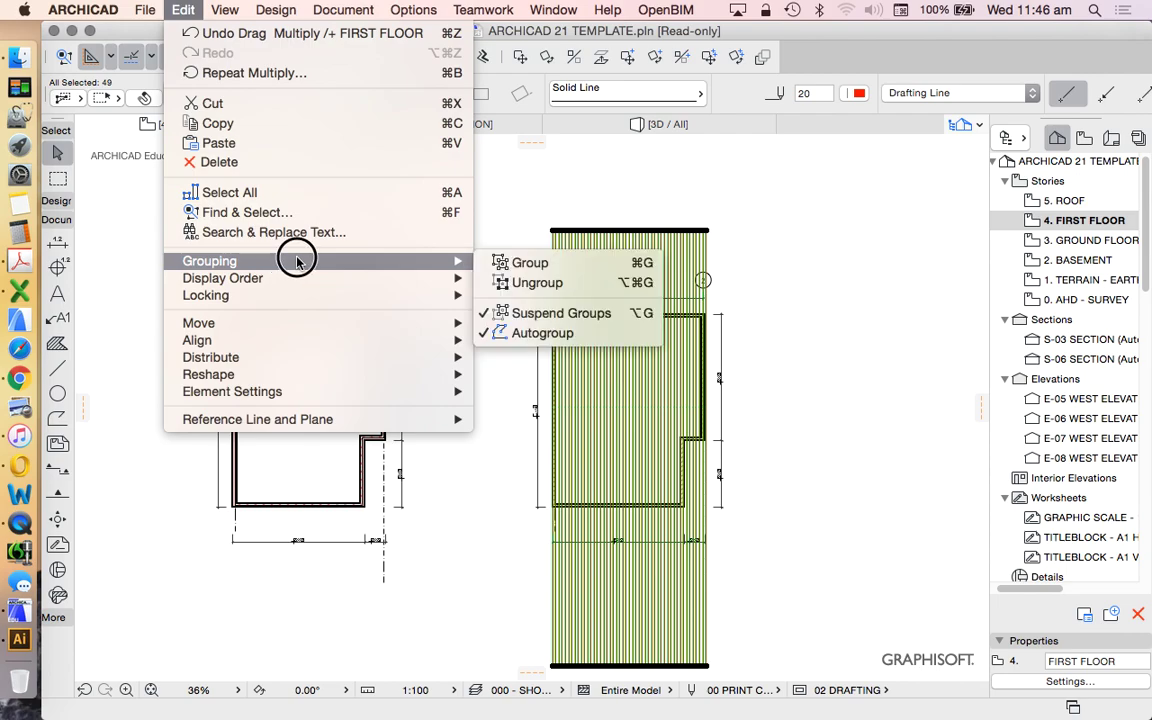
click(530, 262)
click(882, 329)
Activate the Line tool and set its pen to cyan number 40.
scroll(700, 330, down, 1)
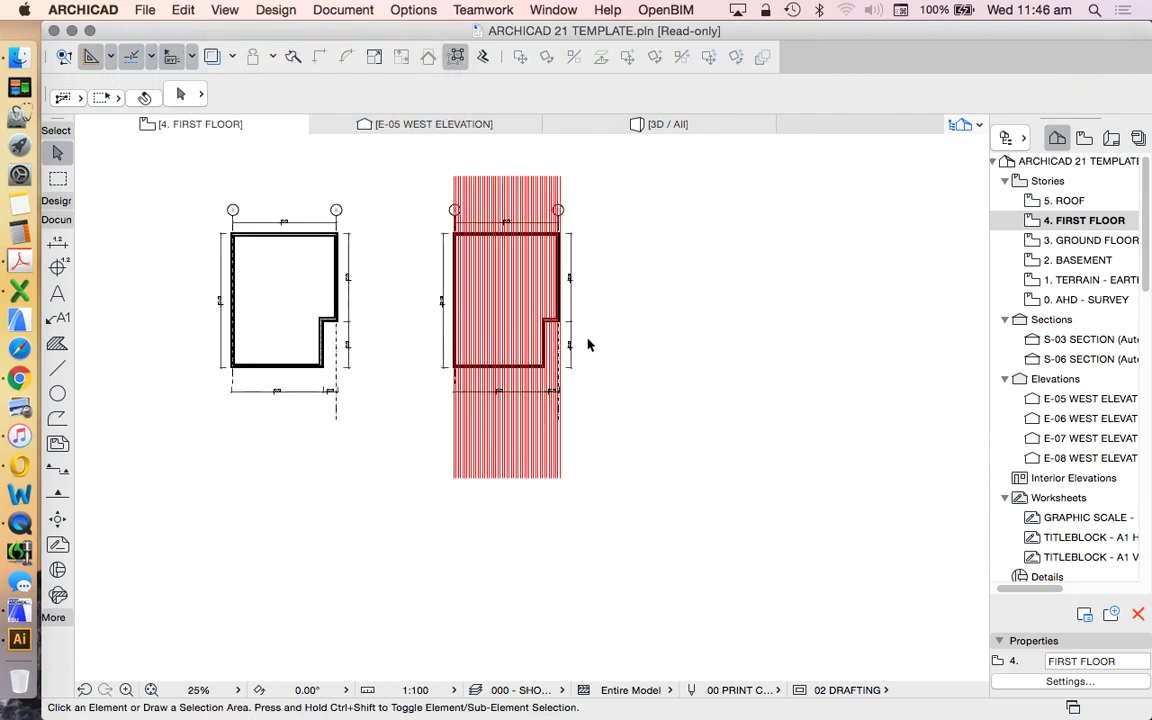
scroll(505, 195, up, 5)
scroll(400, 320, down, 2)
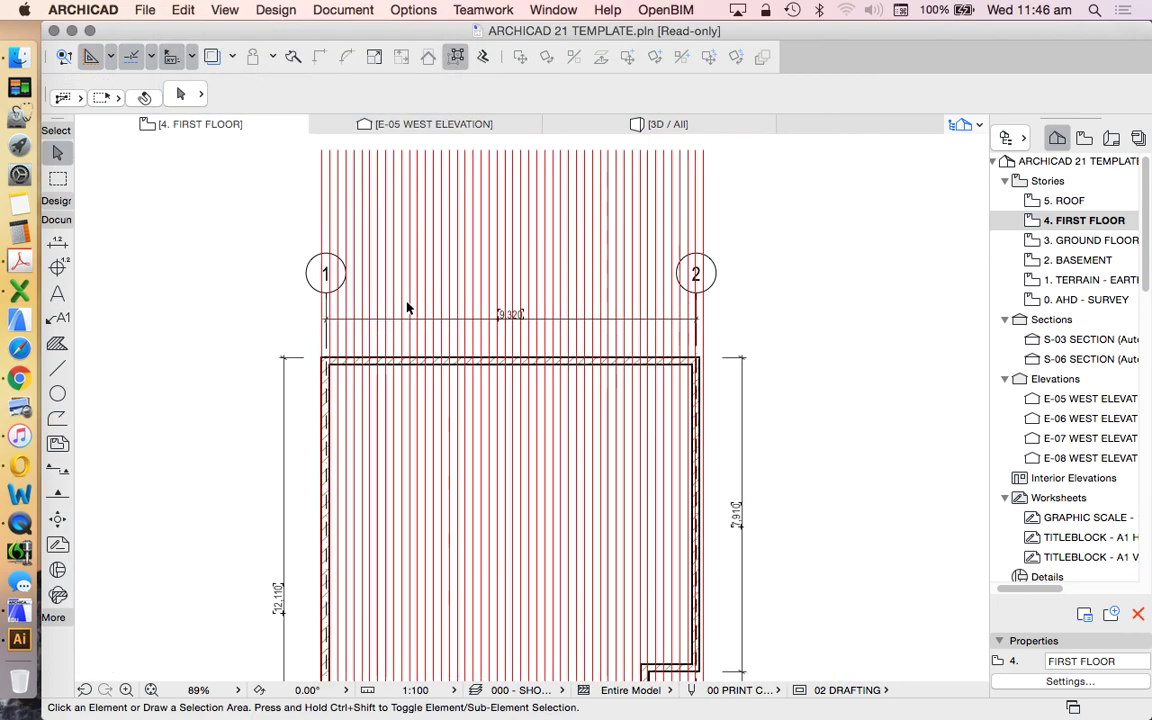
click(57, 368)
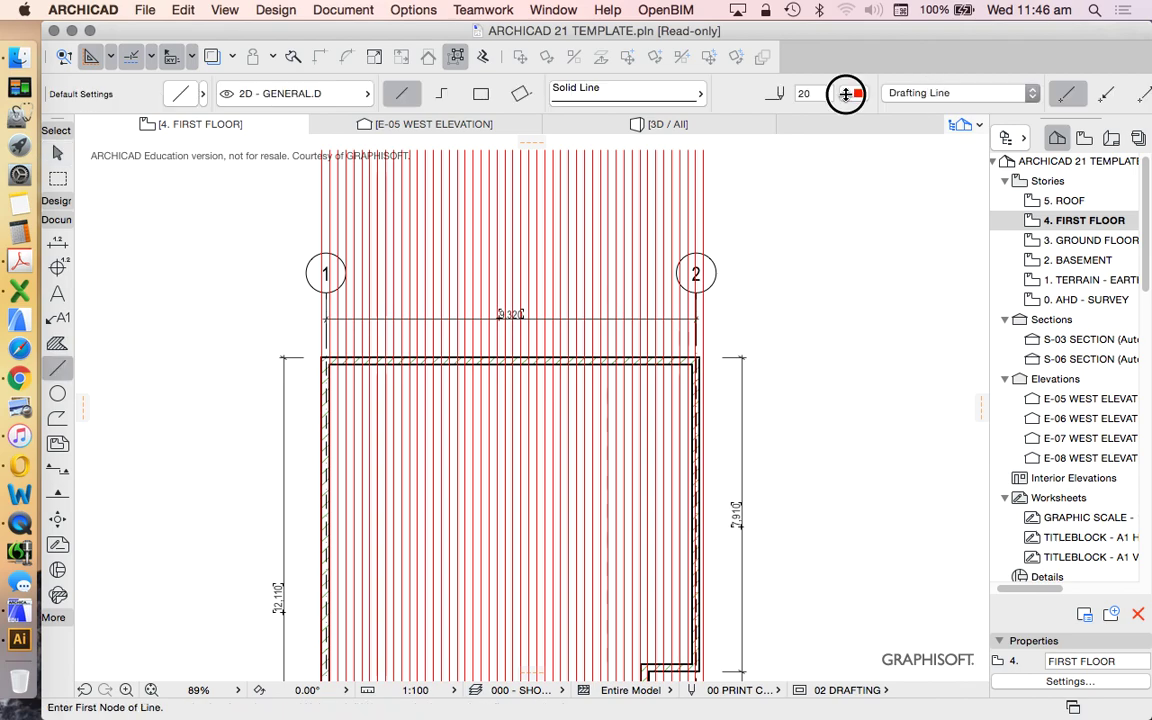
click(846, 93)
click(842, 99)
Draw a horizontal line from the copied plan's upper-left outer wall corner to beyond the vertical dimension chain on its right.
scroll(345, 350, up, 3)
scroll(345, 348, up, 2)
scroll(340, 320, down, 6)
scroll(330, 269, up, 1)
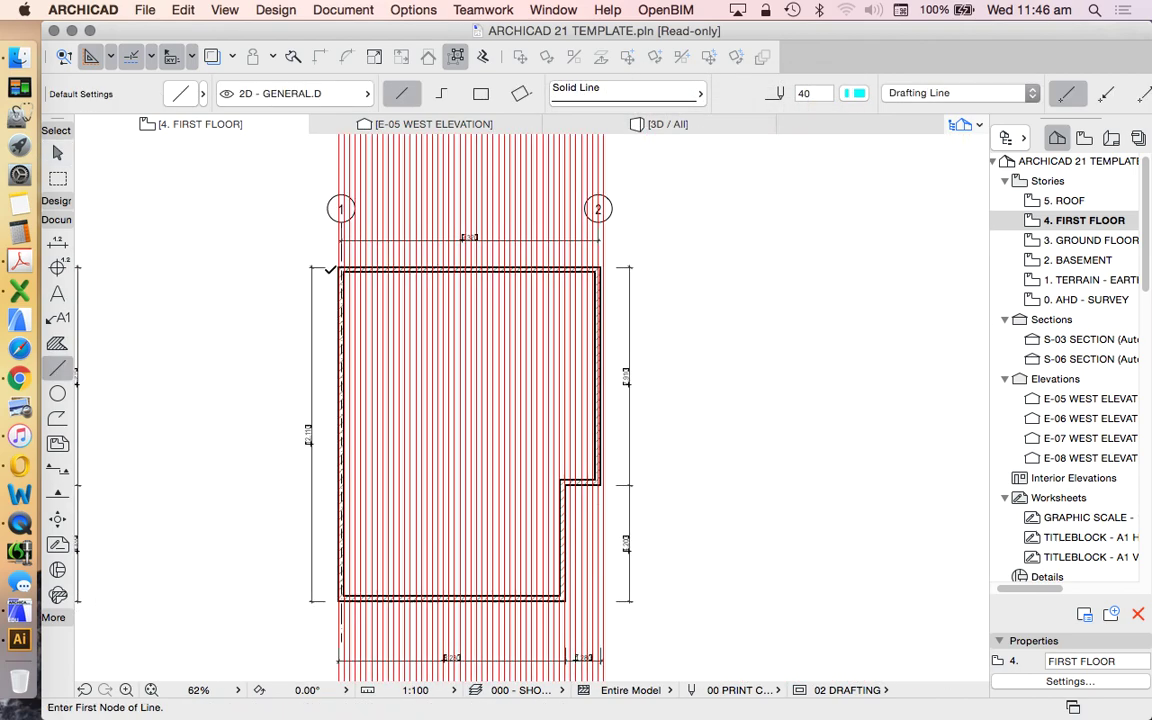
scroll(332, 269, up, 5)
click(371, 270)
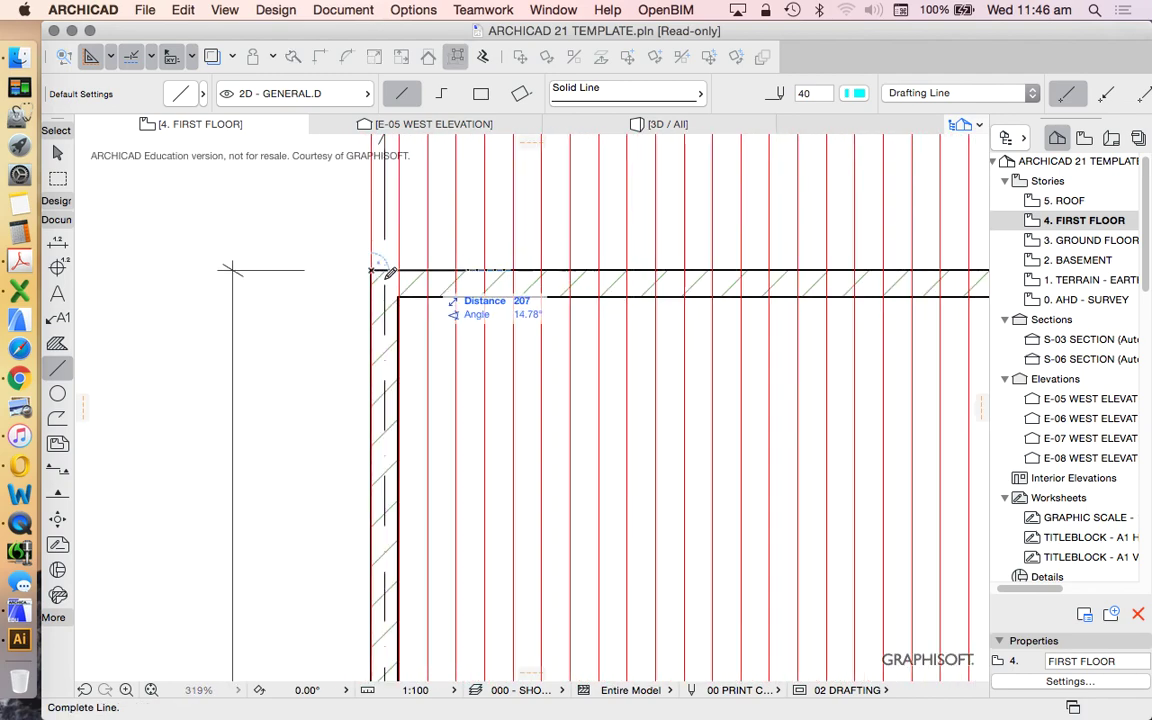
scroll(390, 272, down, 5)
click(705, 268)
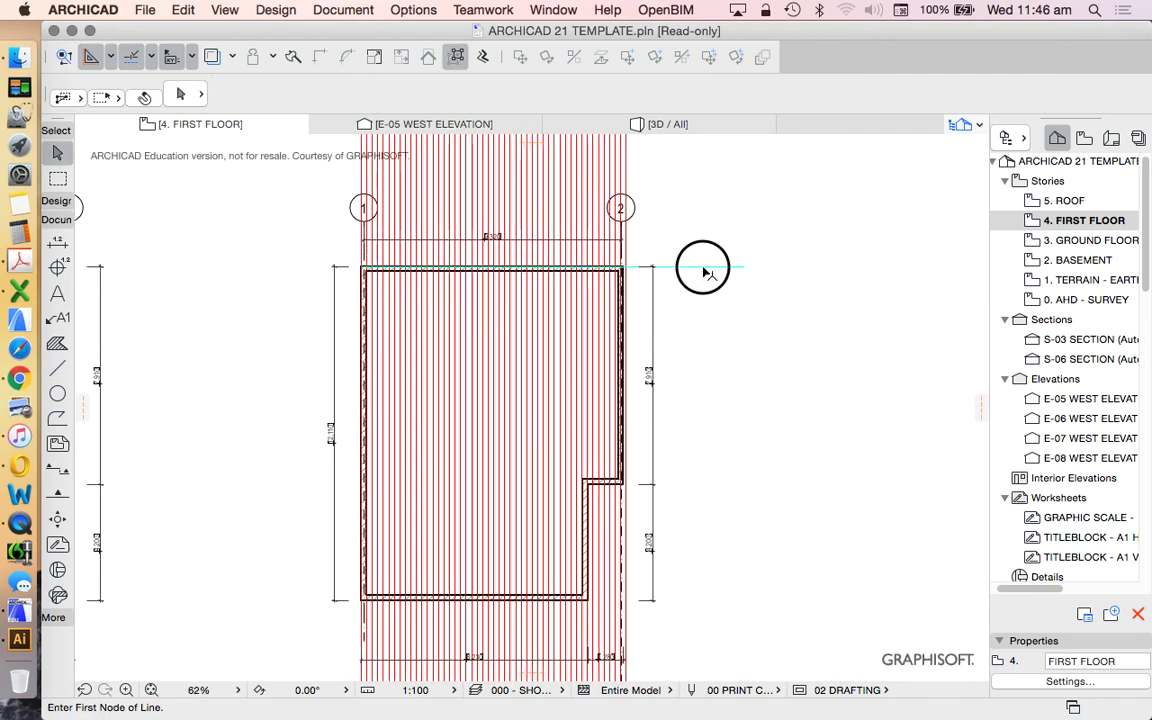
Stretch the cyan line's left end horizontally to beyond the dimension chain left of the copied plan.
click(704, 268)
click(362, 267)
click(225, 266)
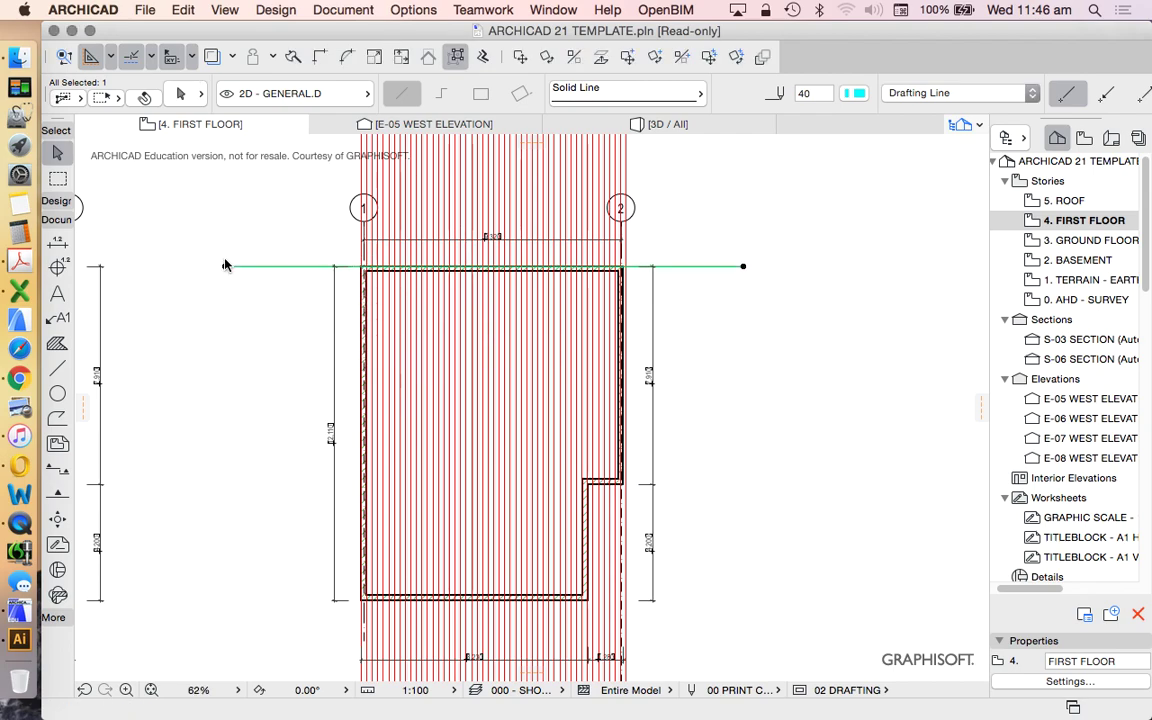
Multiply the cyan line by spreading dragged copies at 200 spacing downward to just past the copied plan's lower outer wall face.
right_click(257, 203)
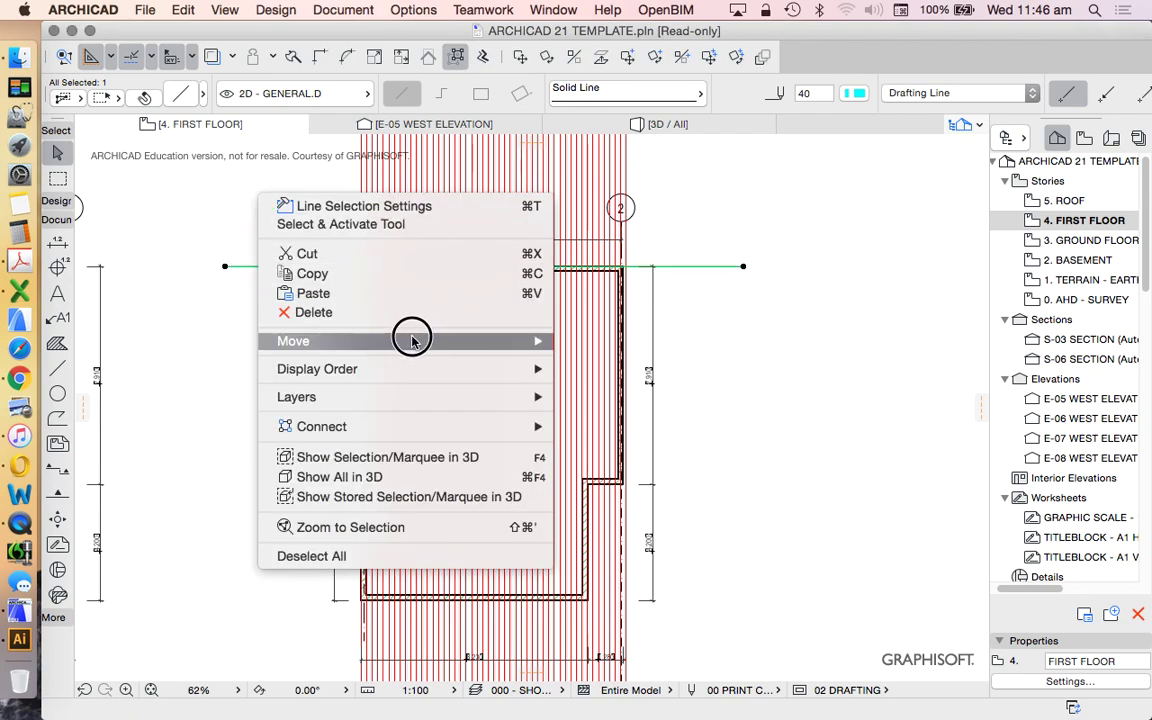
mouse_move(411, 337)
click(600, 542)
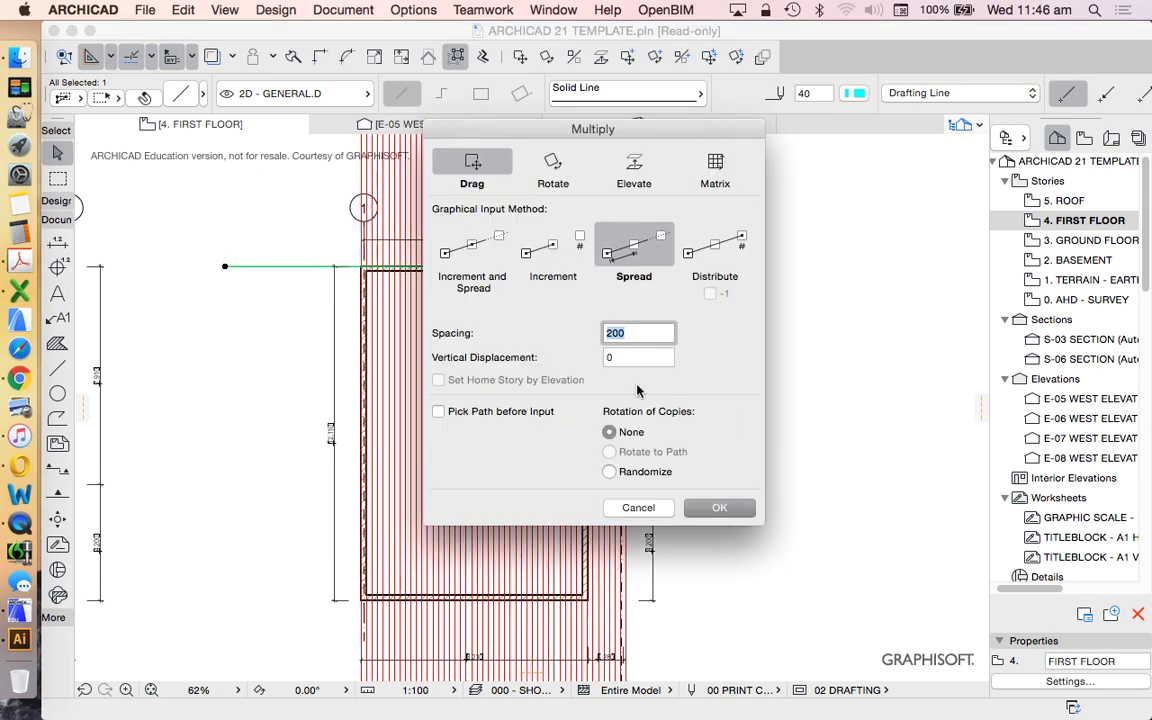
click(703, 511)
click(699, 290)
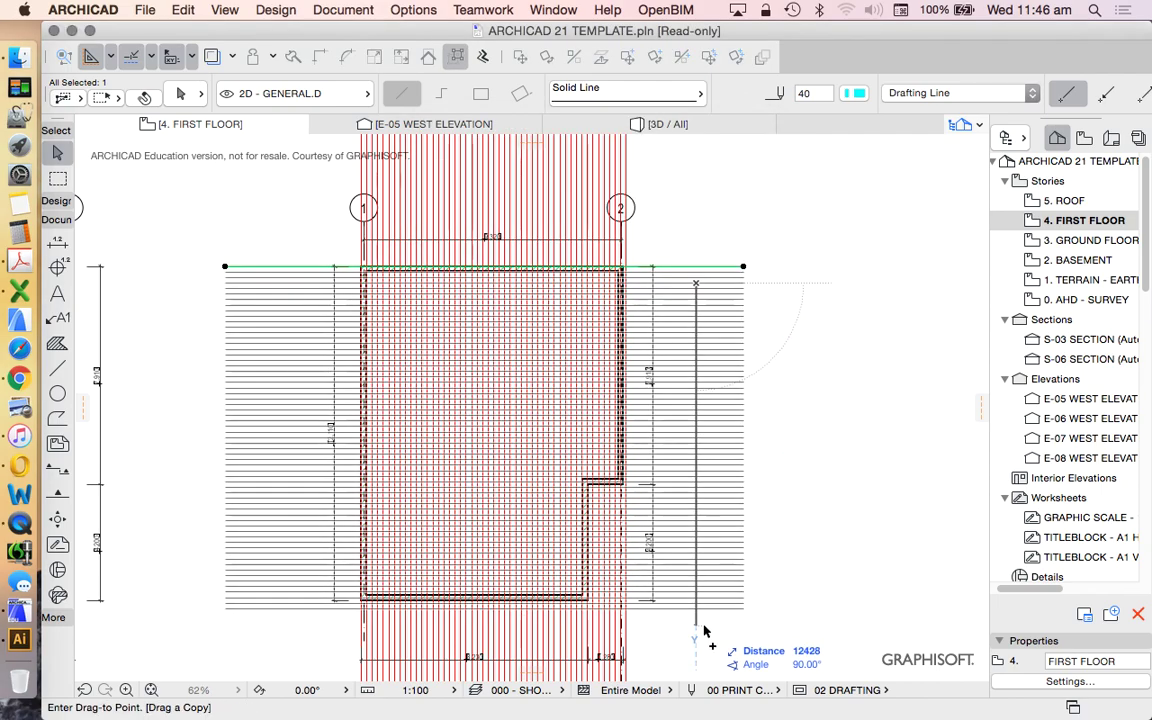
click(699, 621)
Group the selected cyan horizontal line copies.
click(189, 10)
click(242, 287)
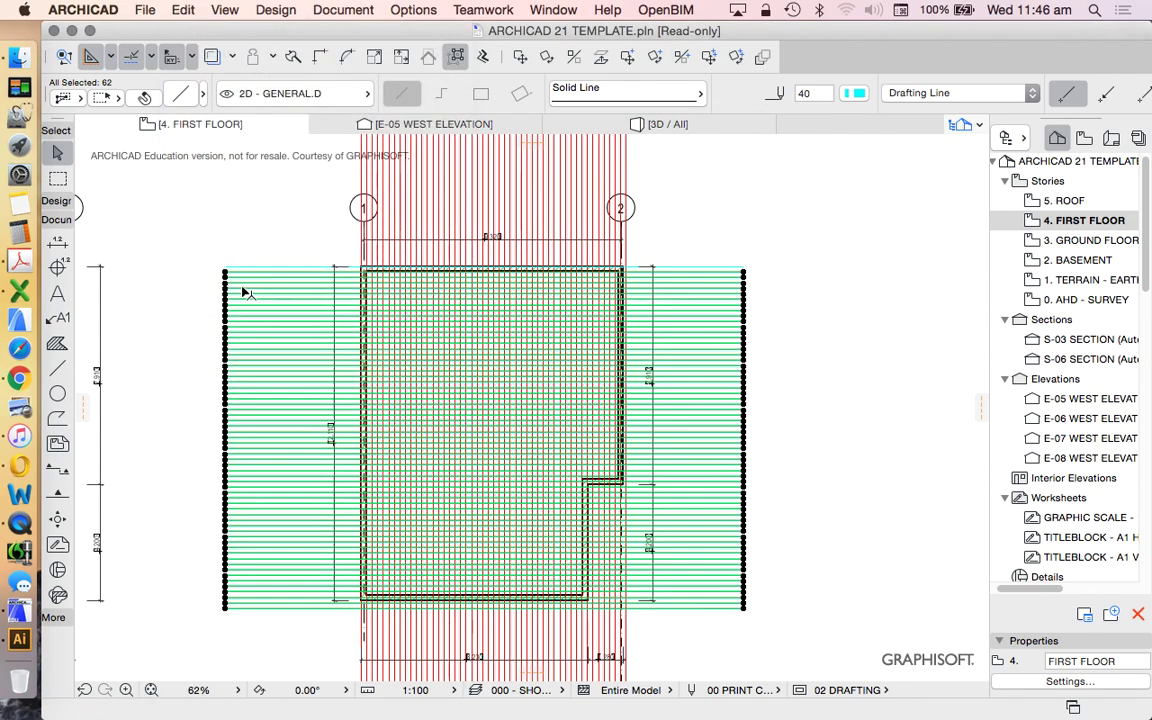
click(183, 10)
mouse_move(231, 260)
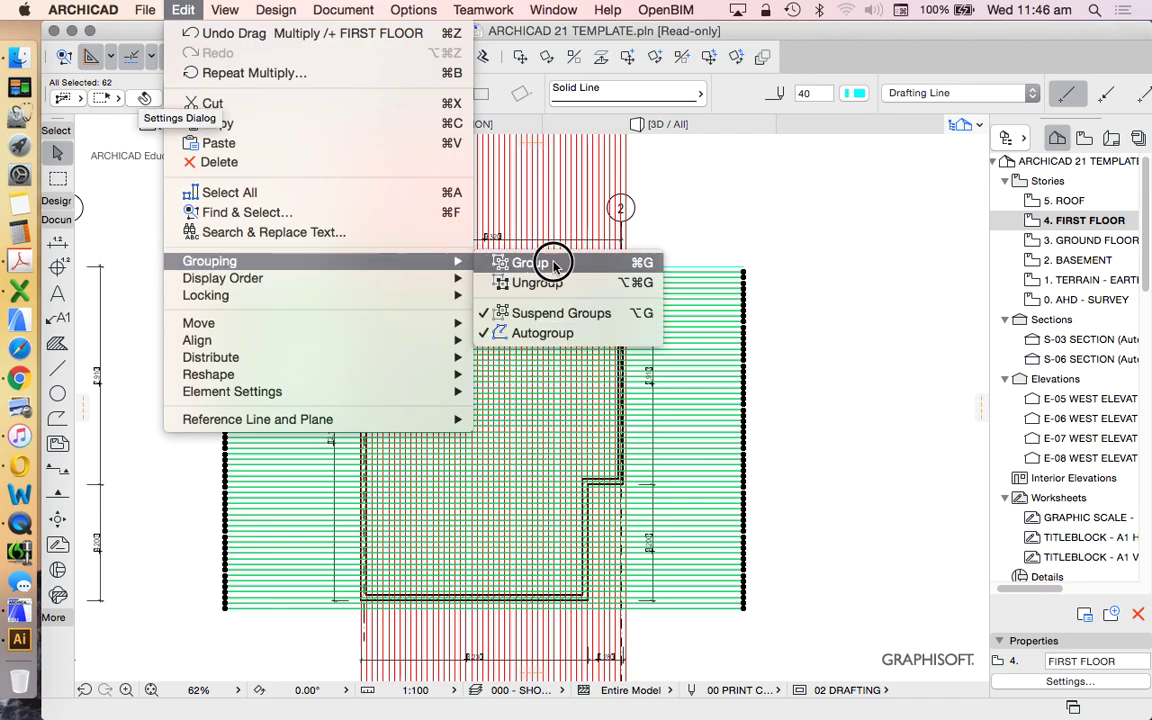
click(550, 262)
Examine how the copied plan's upper wall corners and wall faces line up with the red and cyan guide grid.
scroll(648, 267, down, 3)
scroll(566, 288, up, 8)
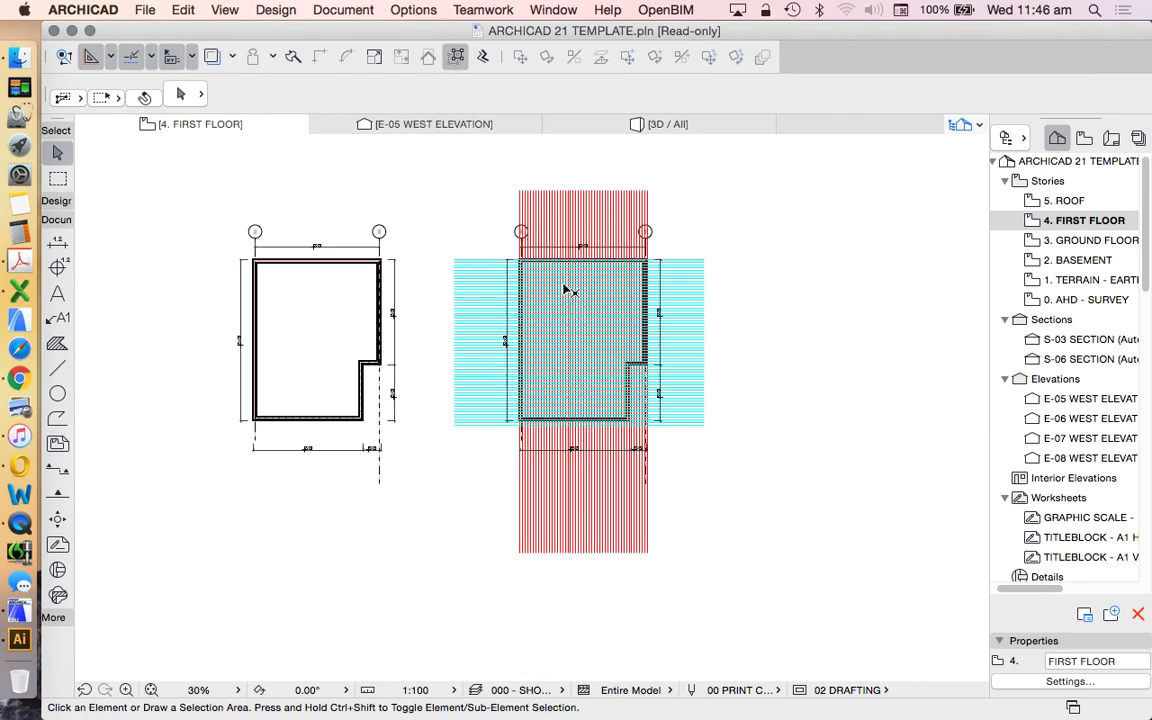
scroll(365, 340, down, 4)
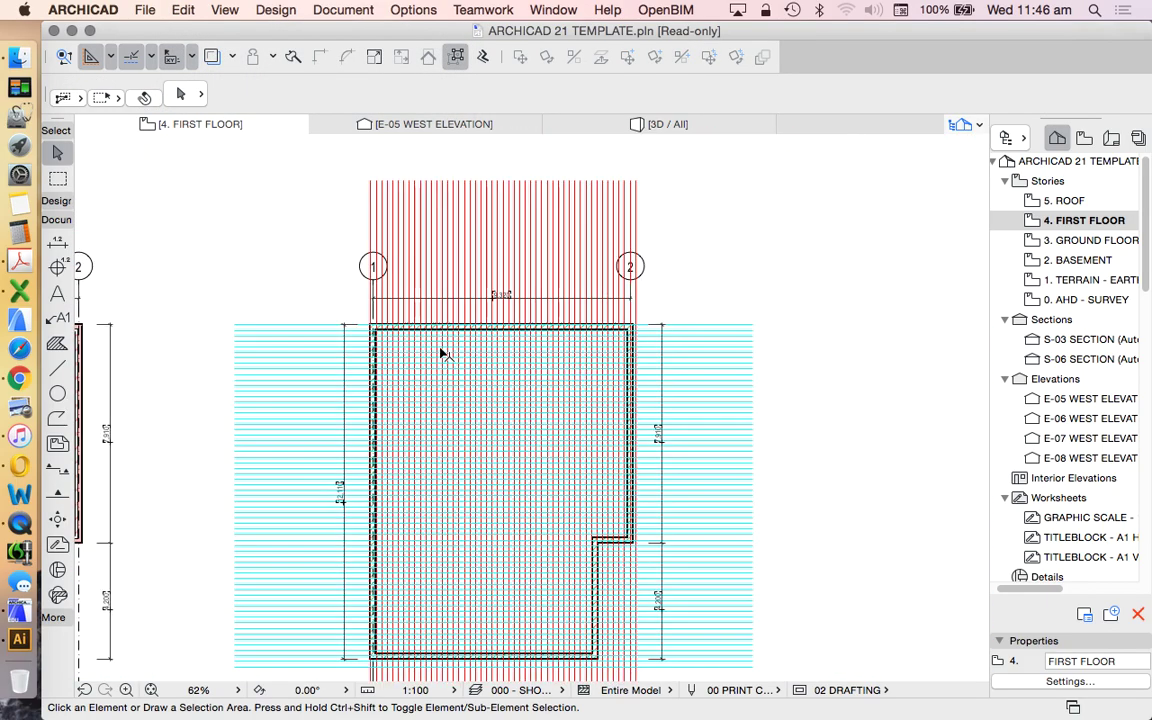
scroll(440, 360, up, 3)
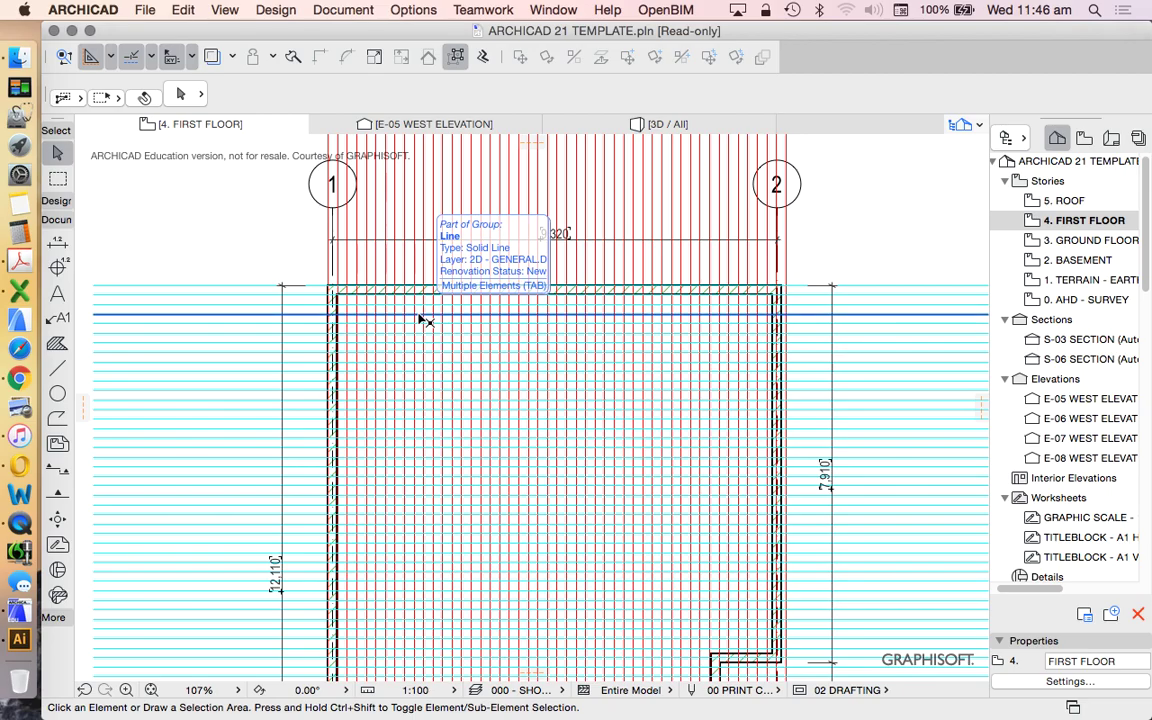
scroll(663, 283, down, 1)
scroll(728, 303, up, 5)
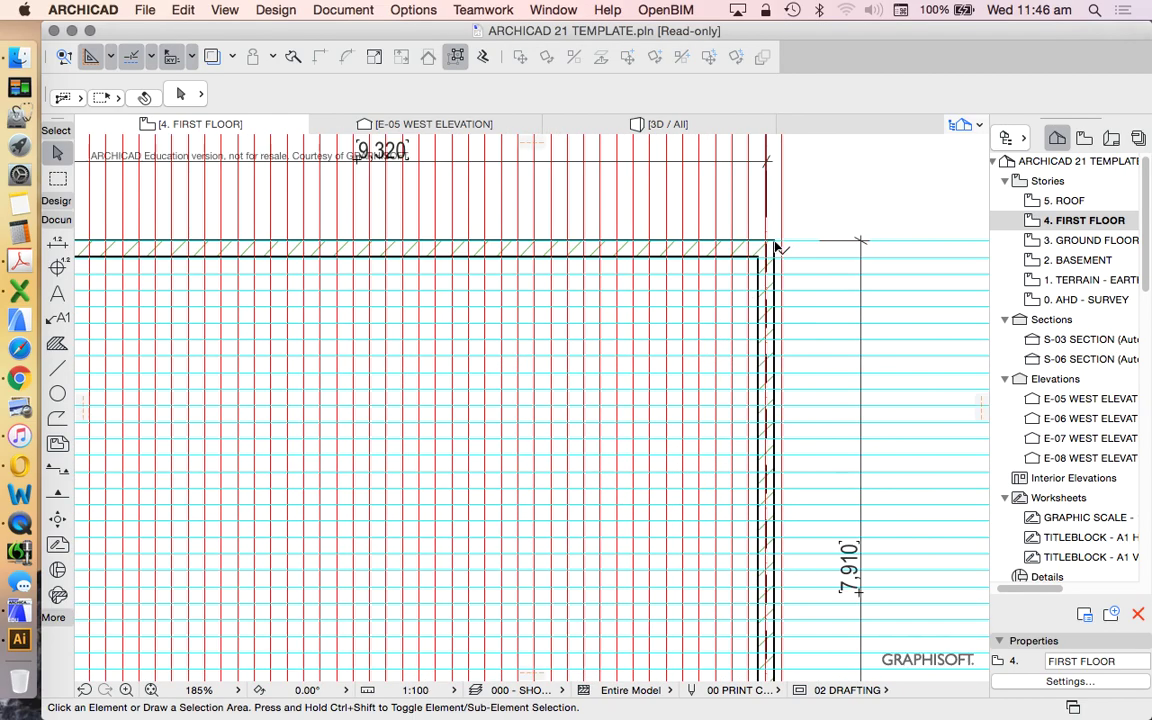
scroll(812, 332, down, 4)
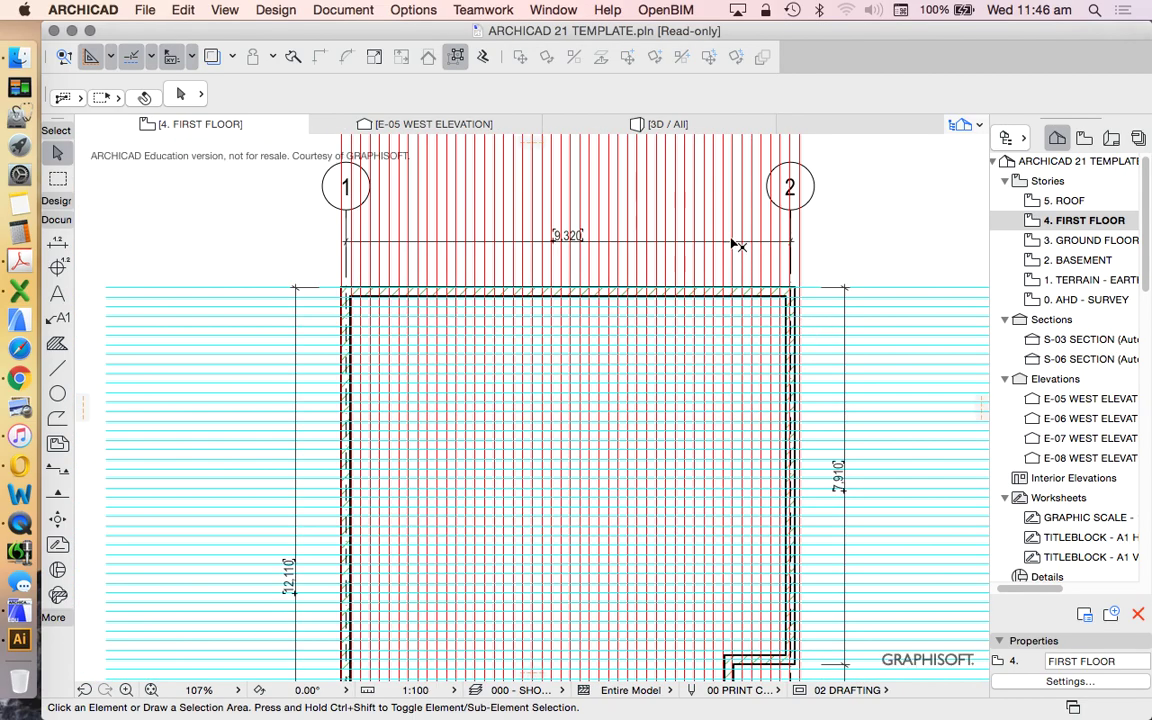
scroll(808, 286, up, 6)
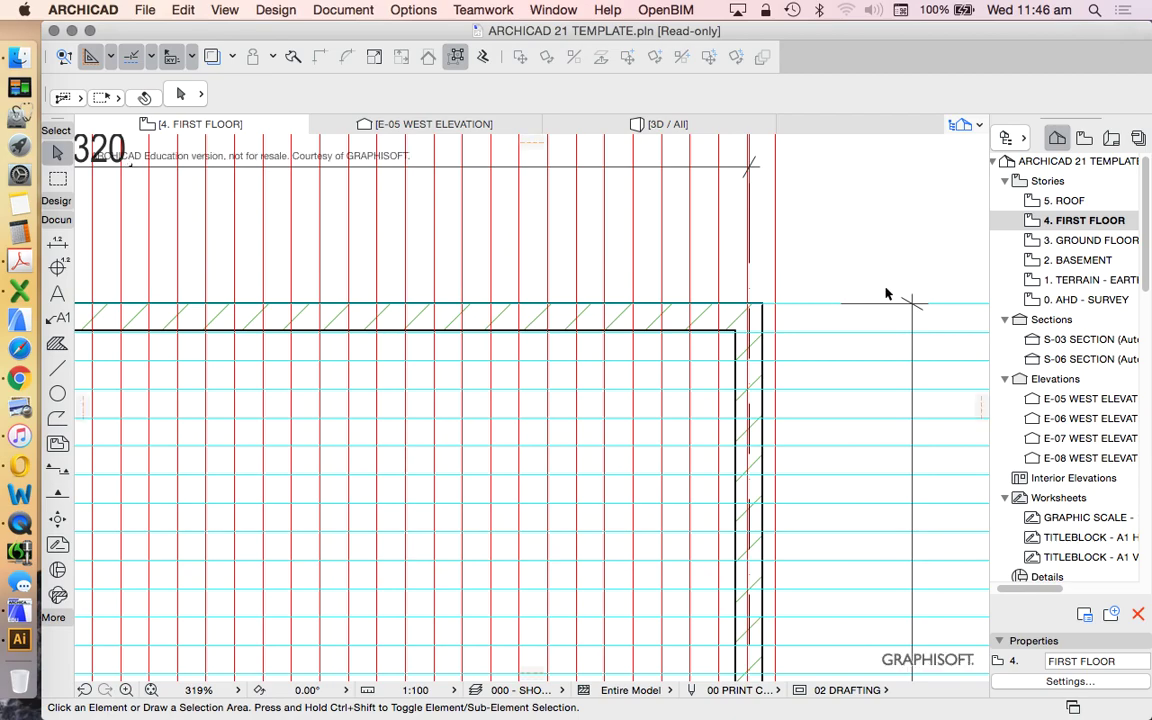
scroll(655, 330, down, 5)
scroll(237, 342, up, 5)
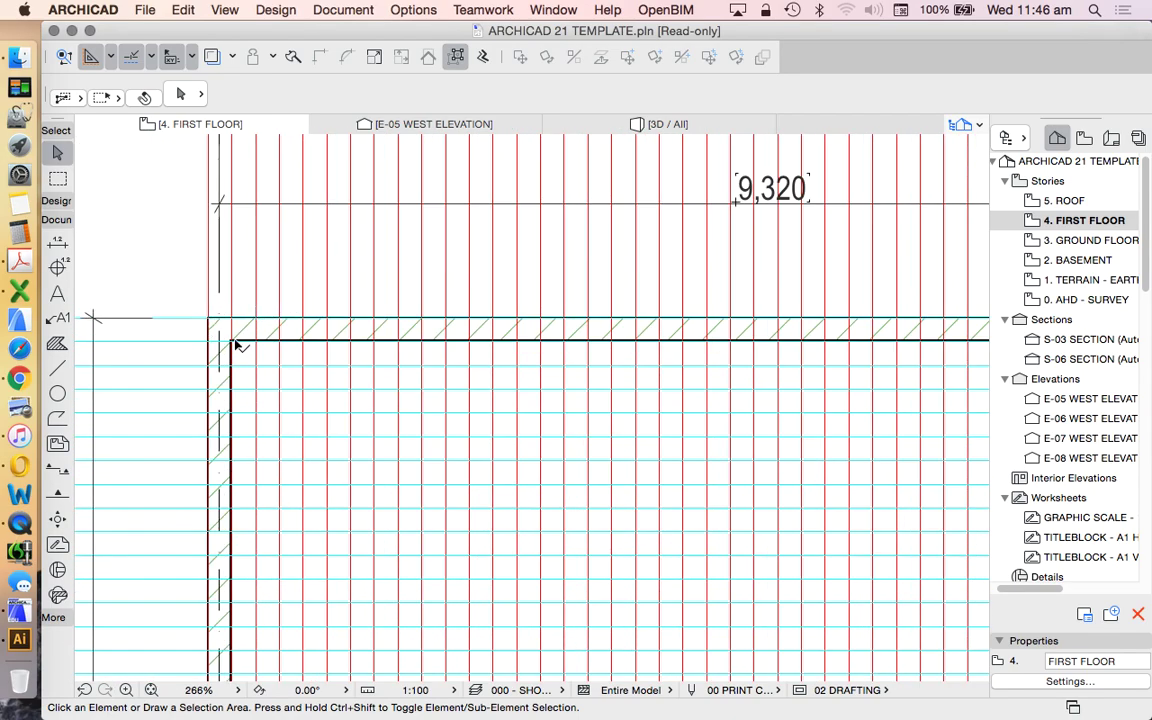
Compare the copied plan's outer corners, right-hand wall and gridline 2 with the nearest guide lines.
scroll(208, 320, up, 4)
click(212, 297)
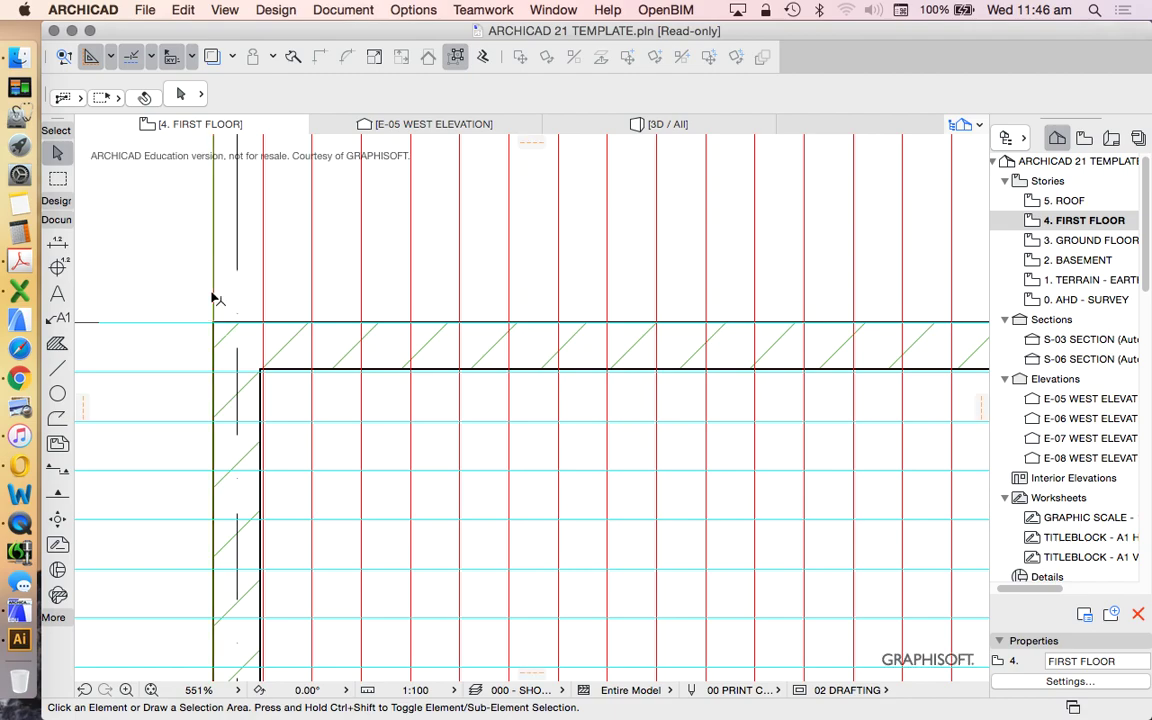
click(264, 290)
scroll(264, 320, down, 4)
scroll(267, 323, down, 5)
scroll(650, 290, up, 5)
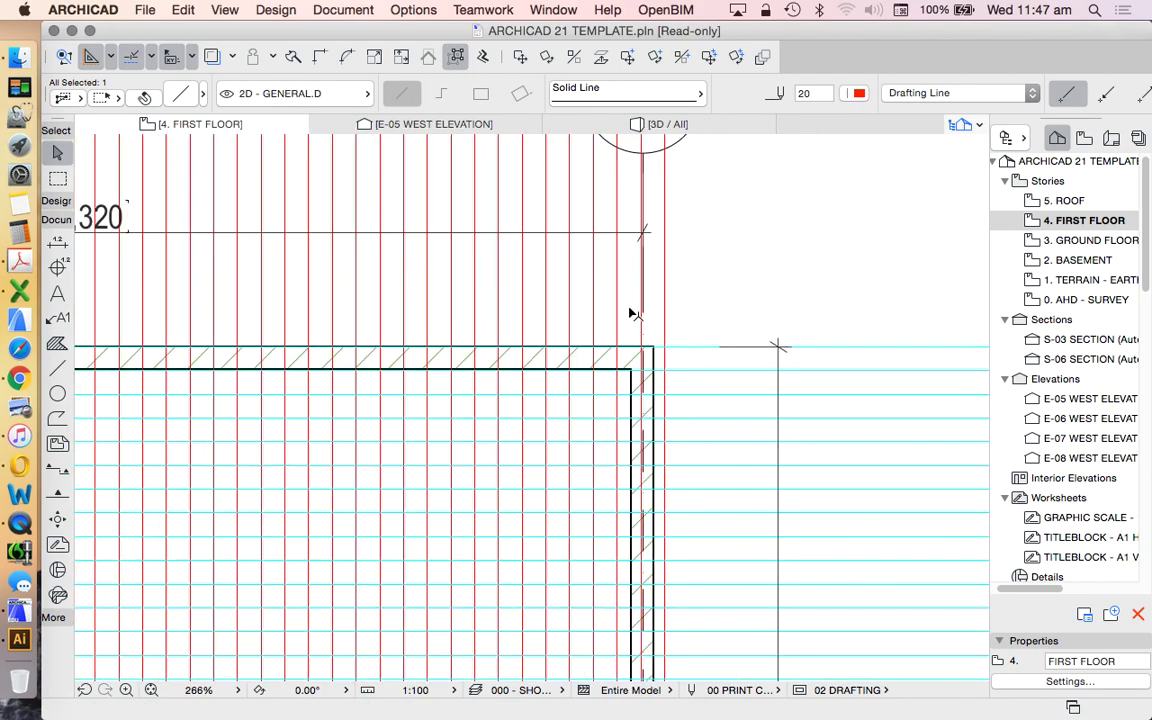
scroll(665, 397, up, 2)
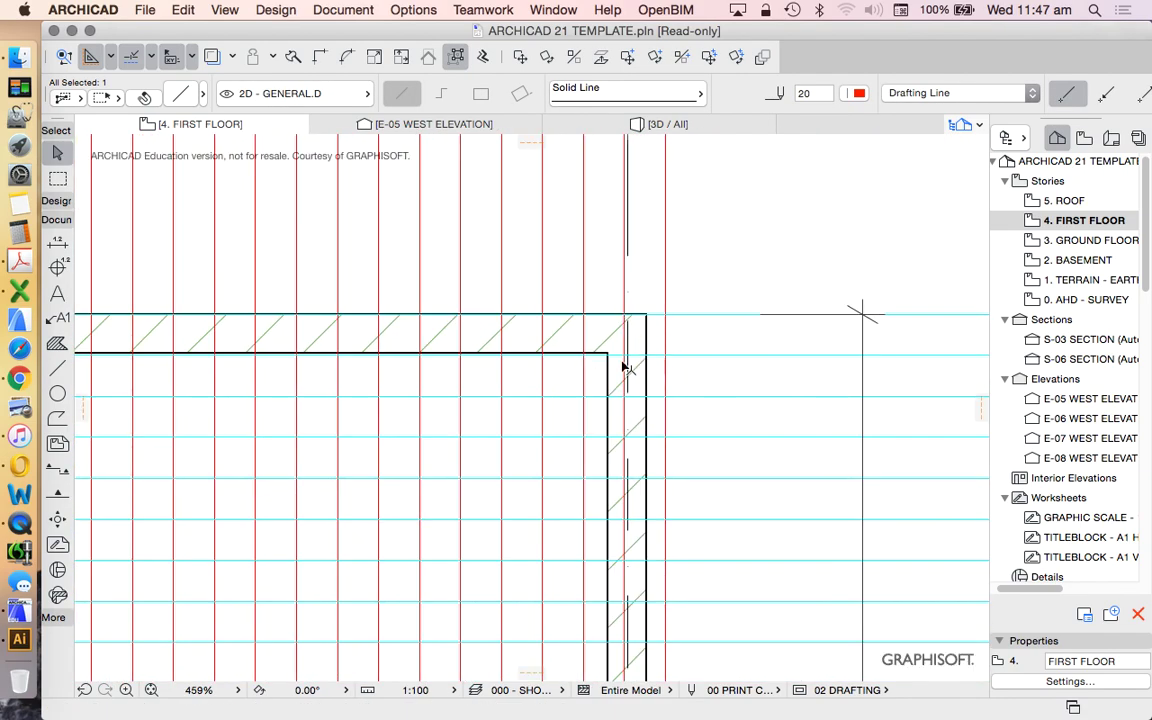
scroll(596, 356, up, 2)
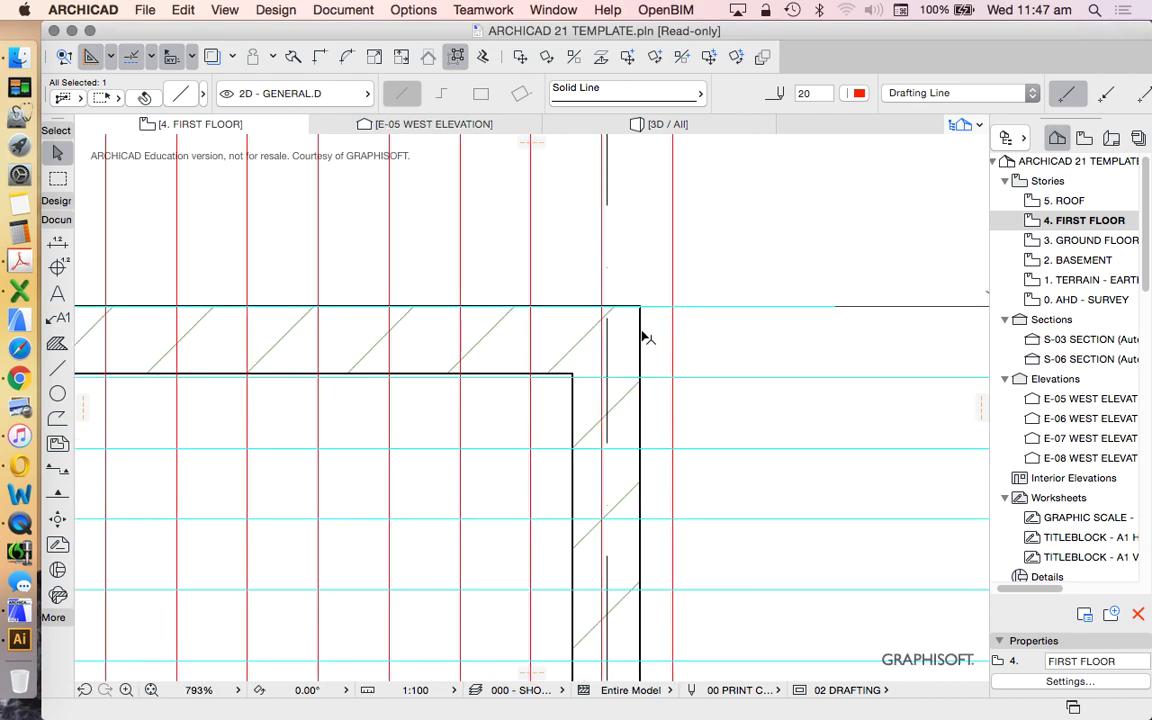
click(644, 337)
scroll(660, 325, down, 5)
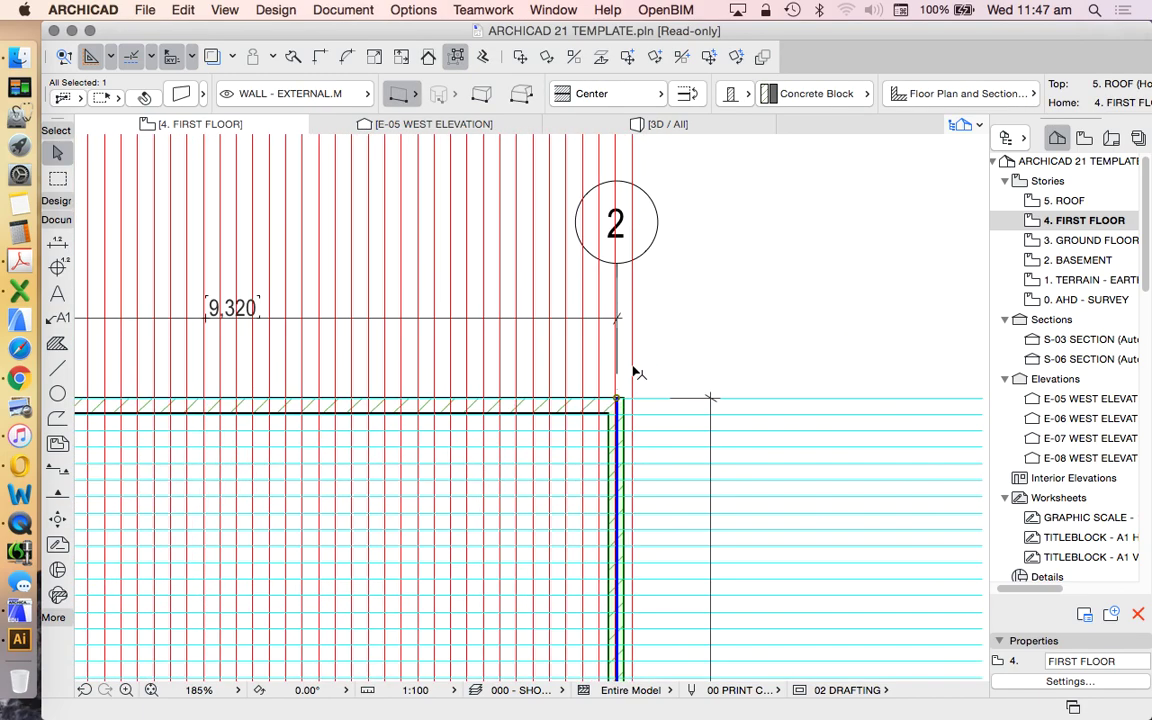
scroll(623, 398, up, 2)
scroll(676, 347, down, 4)
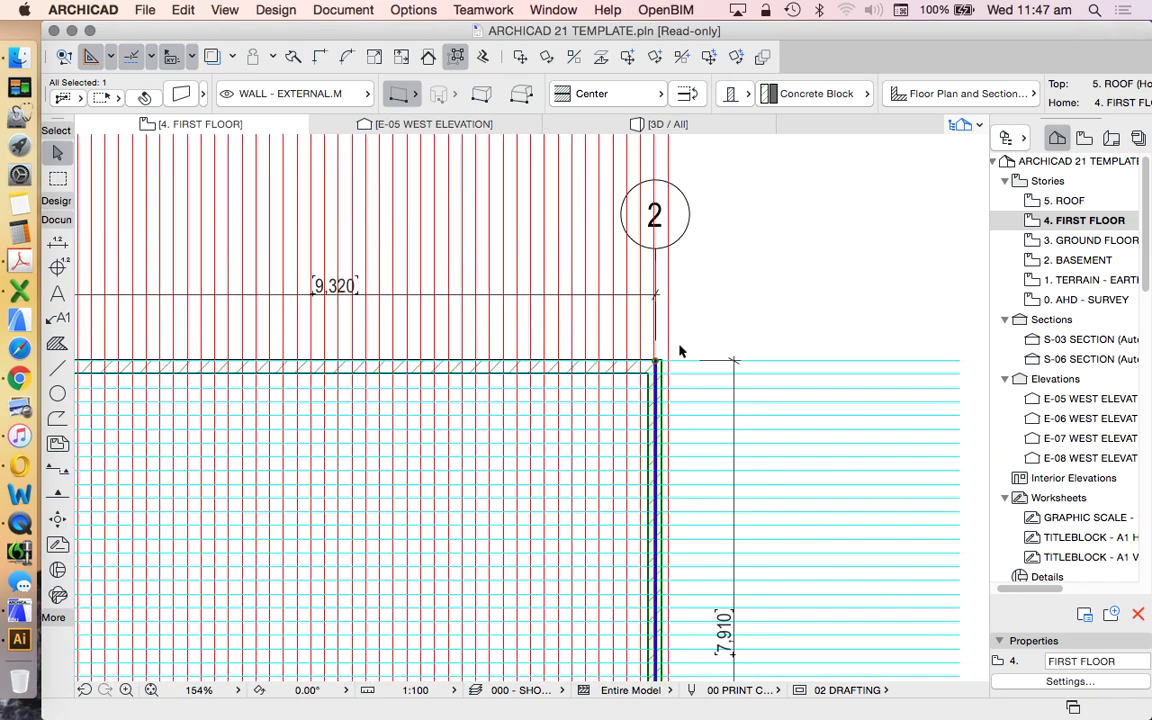
scroll(679, 352, up, 3)
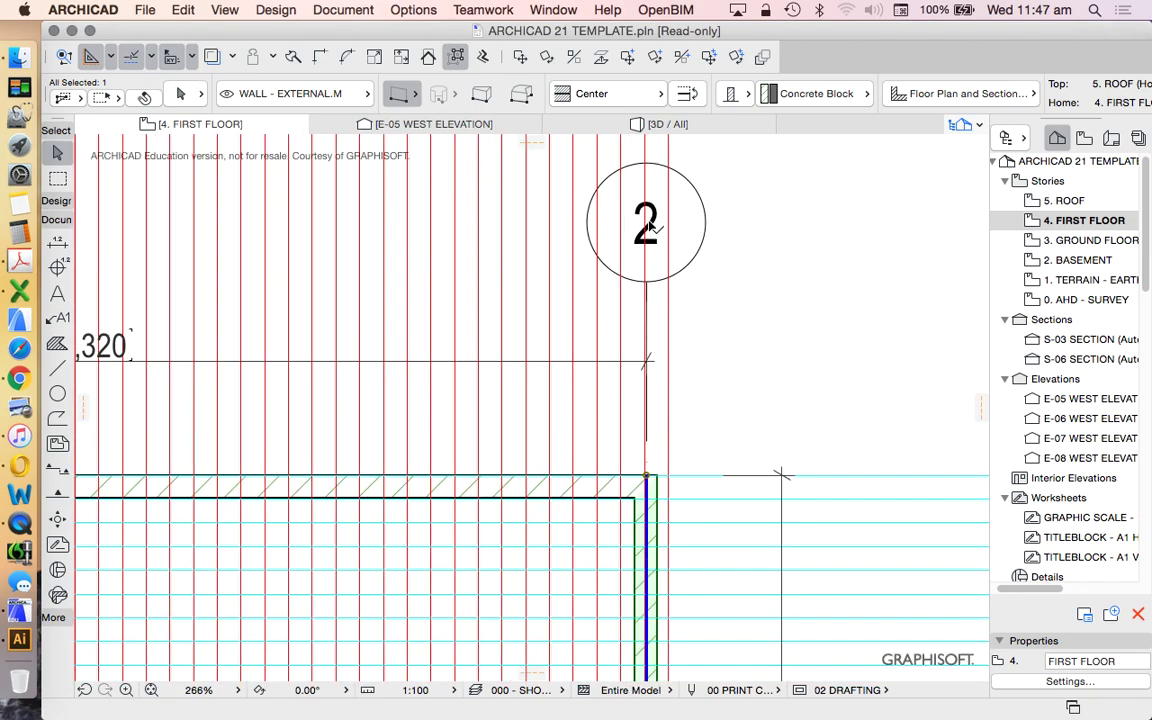
scroll(676, 356, down, 3)
scroll(676, 356, down, 1)
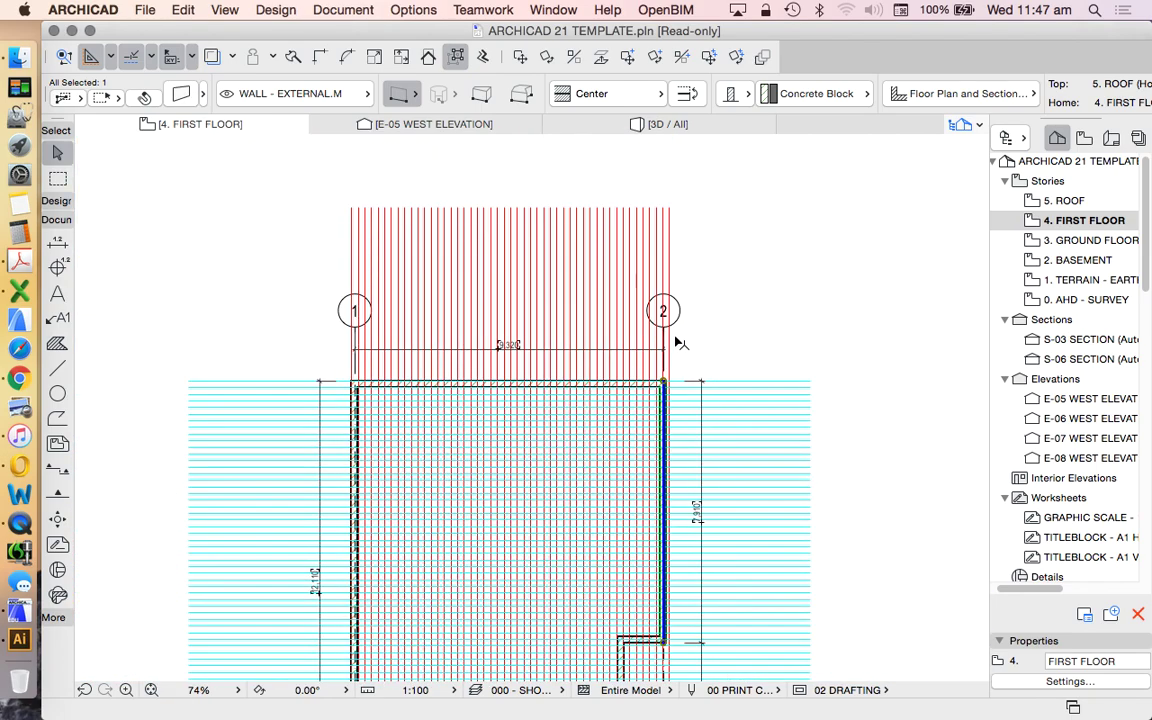
Turn grouping back on and cut the cyan and red guide line groups from the first floor.
scroll(664, 222, down, 2)
click(674, 236)
click(700, 285)
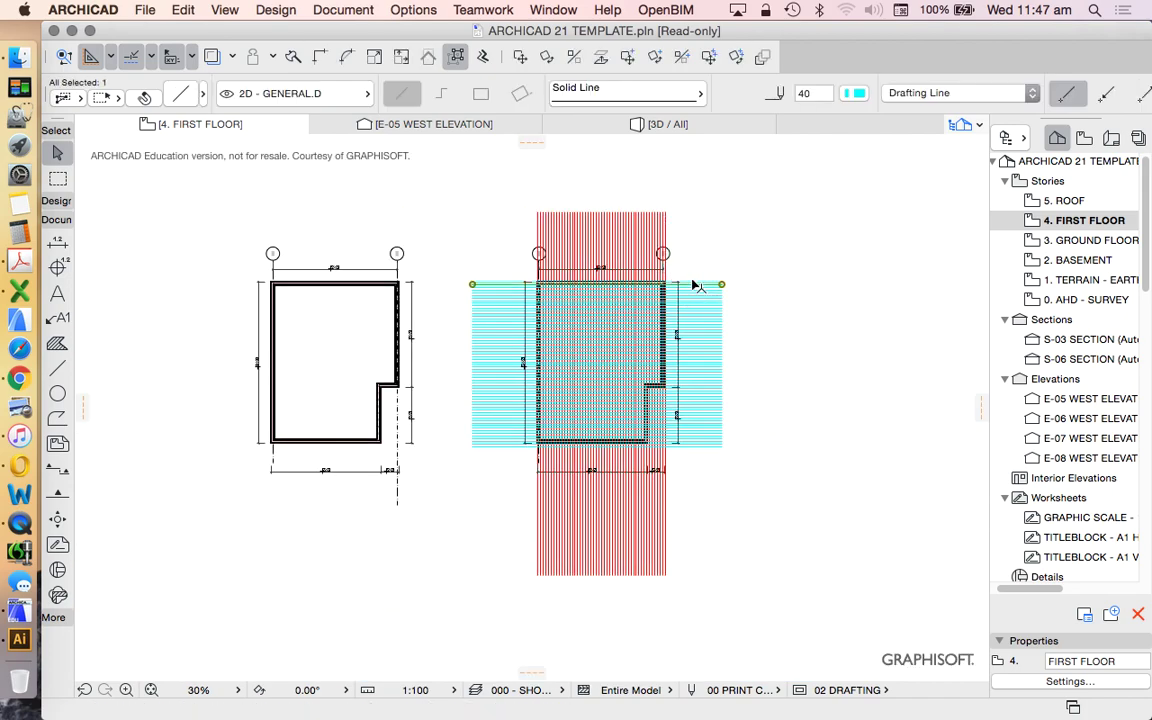
click(459, 62)
shift+click(665, 222)
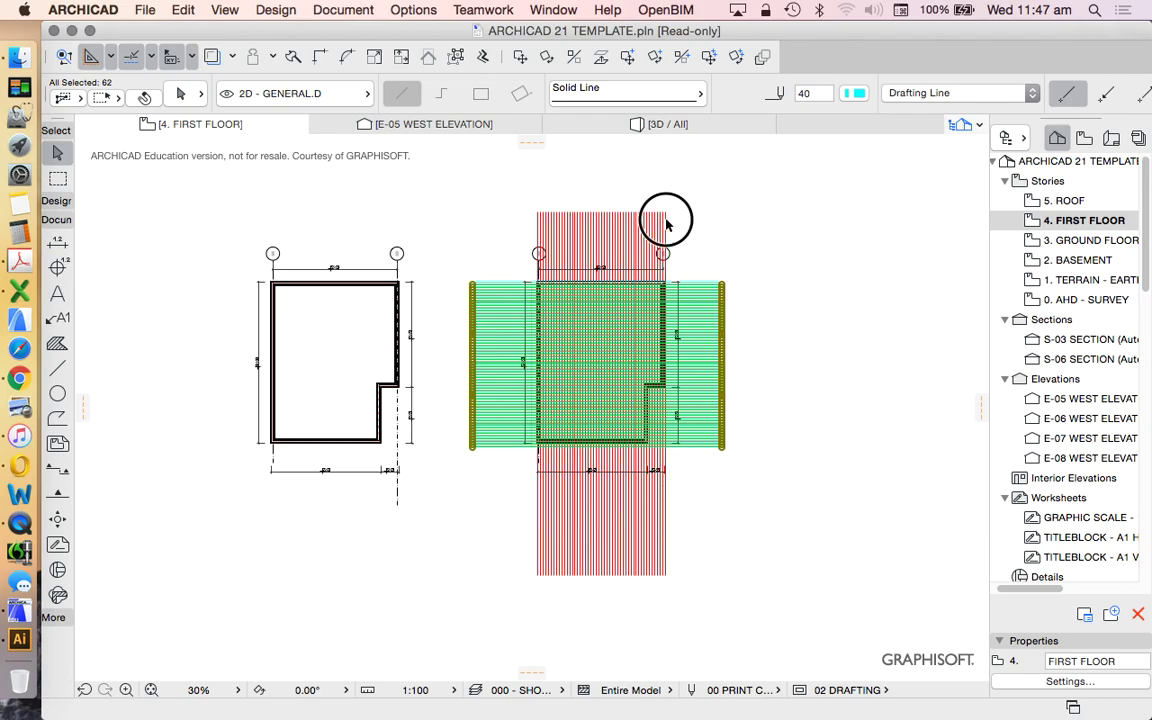
scroll(699, 281, down, 2)
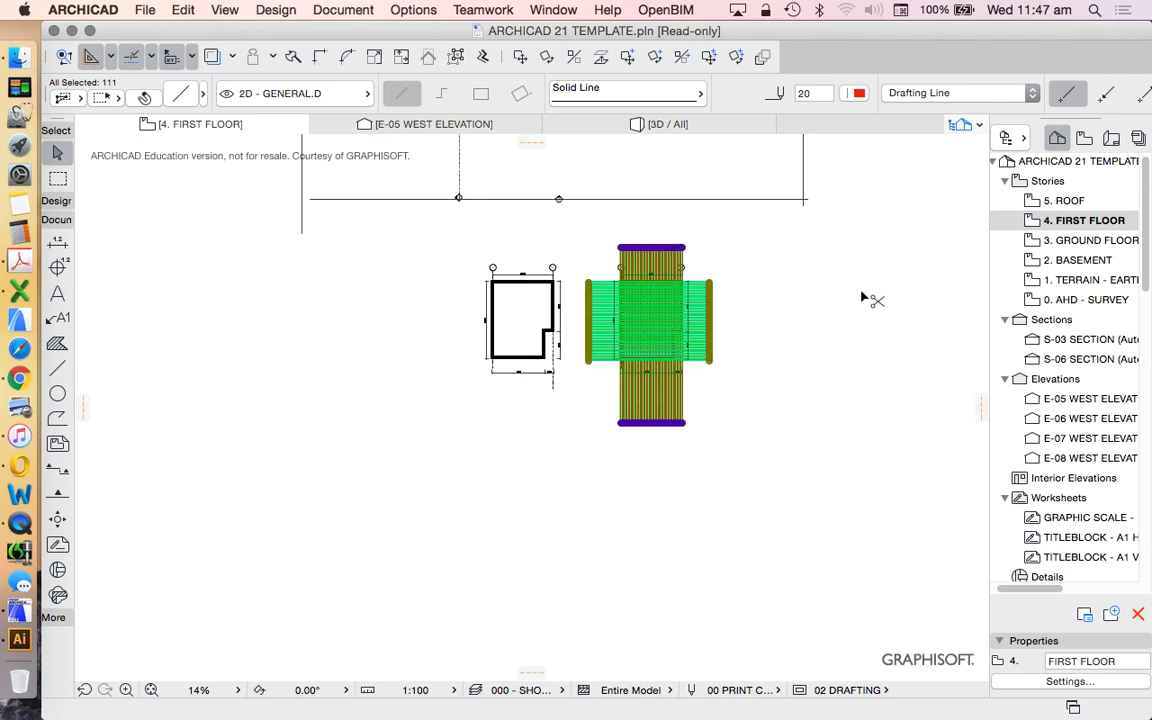
key(Delete)
Paste the cut guide lines onto the 5. ROOF story at their original location.
click(1055, 240)
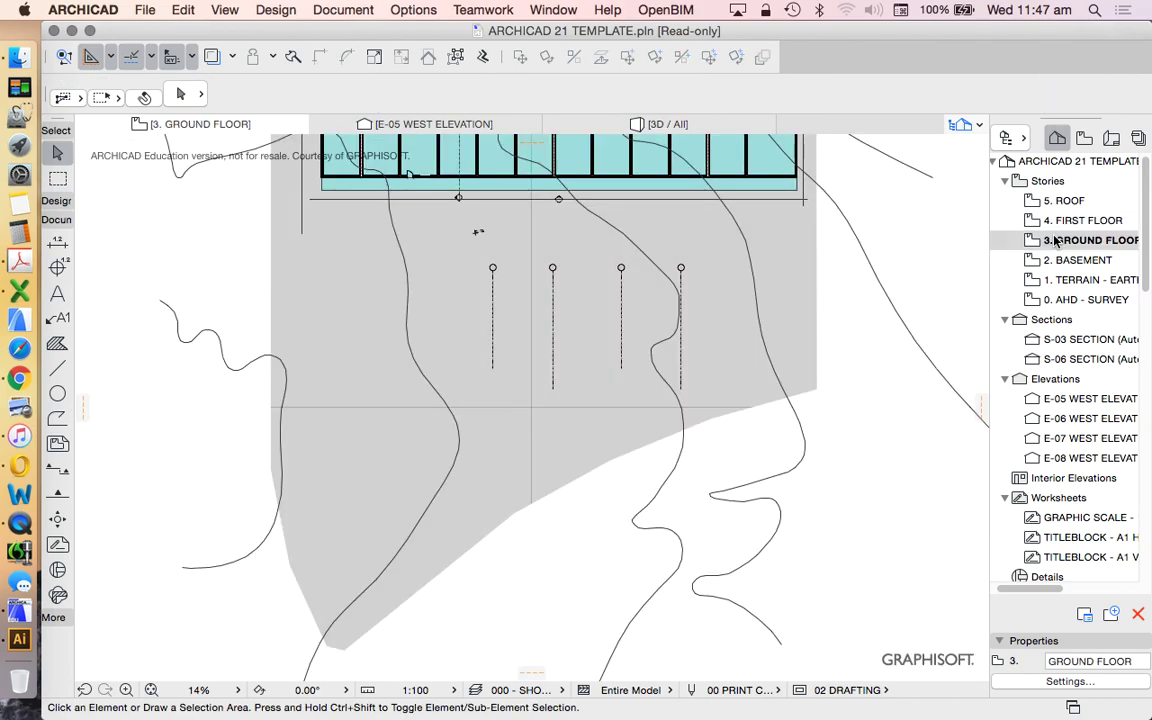
click(1062, 202)
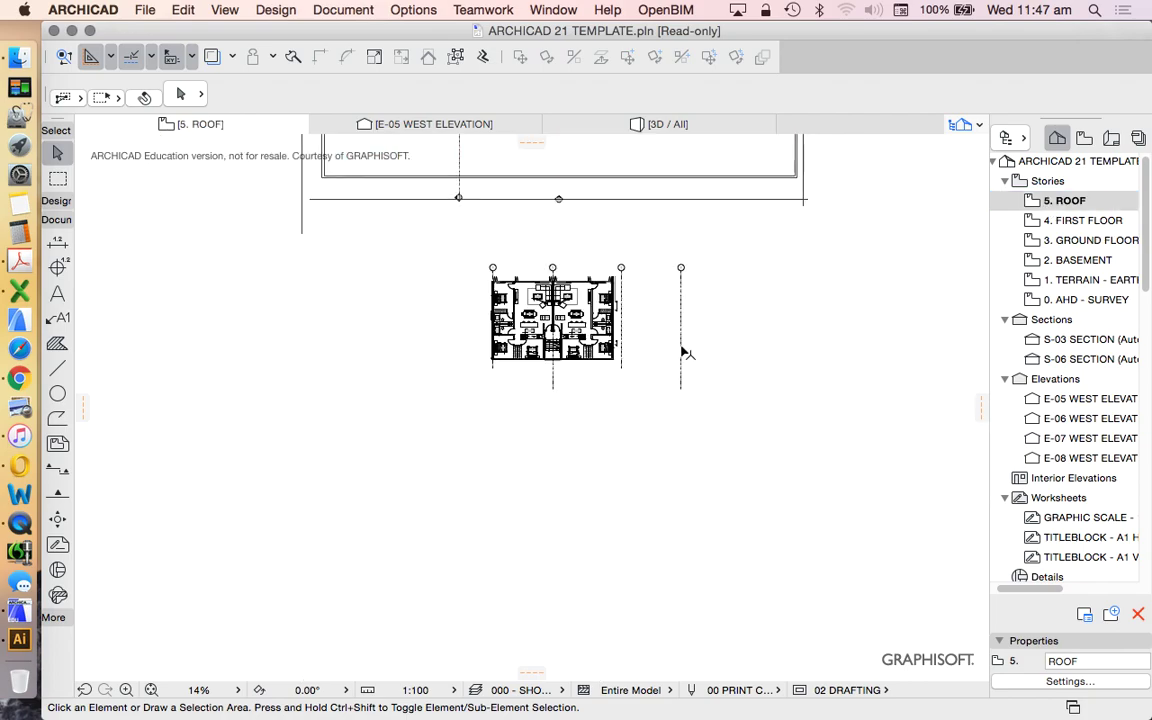
right_click(828, 289)
click(869, 298)
key(super+v)
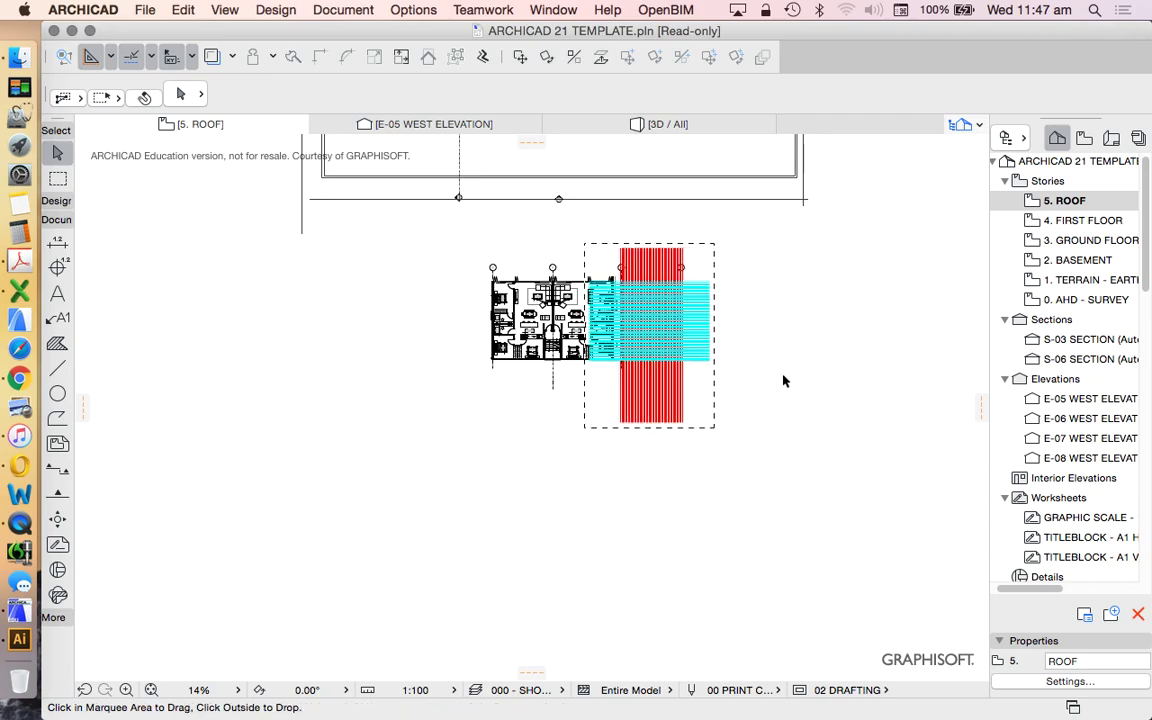
click(782, 393)
scroll(620, 300, up, 5)
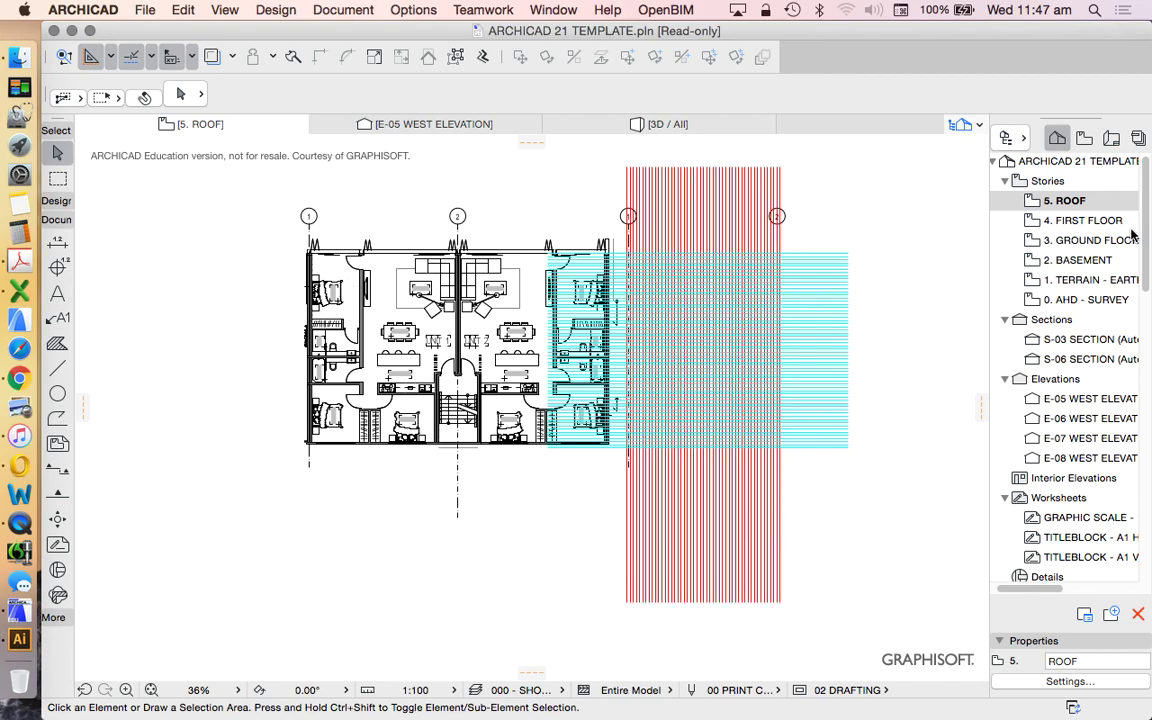
Delete the leftover cyan line along the copied plan's upper wall on the 4. FIRST FLOOR story.
double_click(1075, 220)
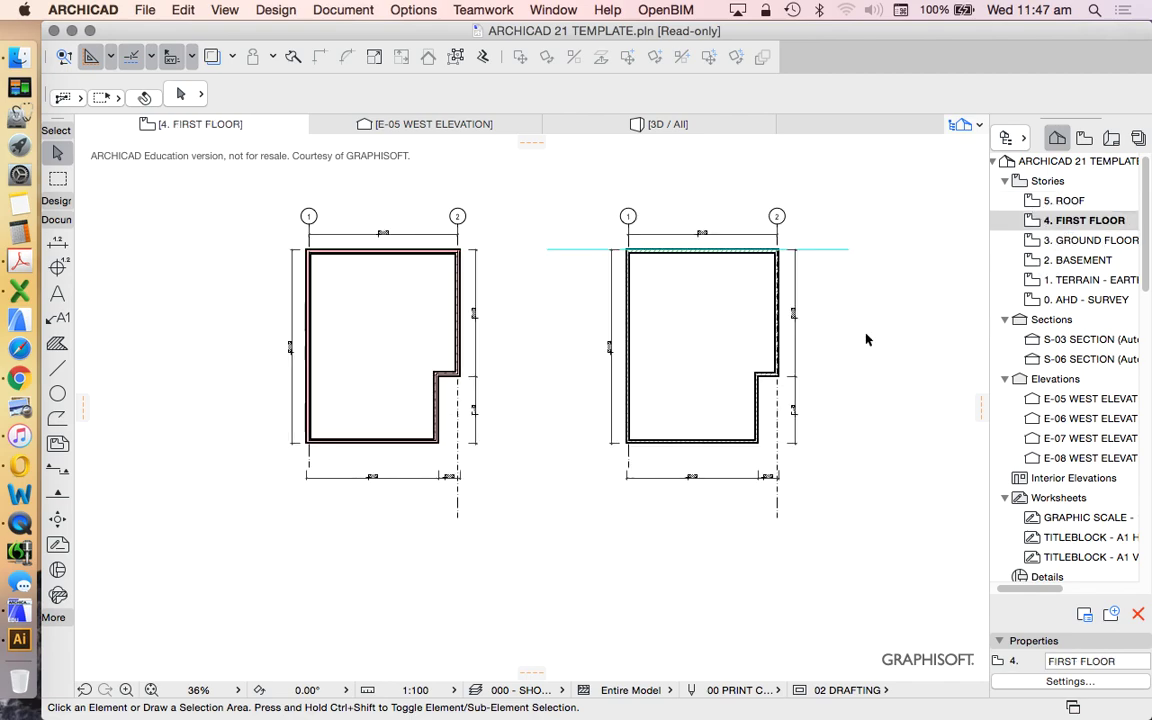
click(843, 247)
key(Delete)
Show the 5. ROOF story as the trace reference beneath the first-floor plan.
right_click(1065, 203)
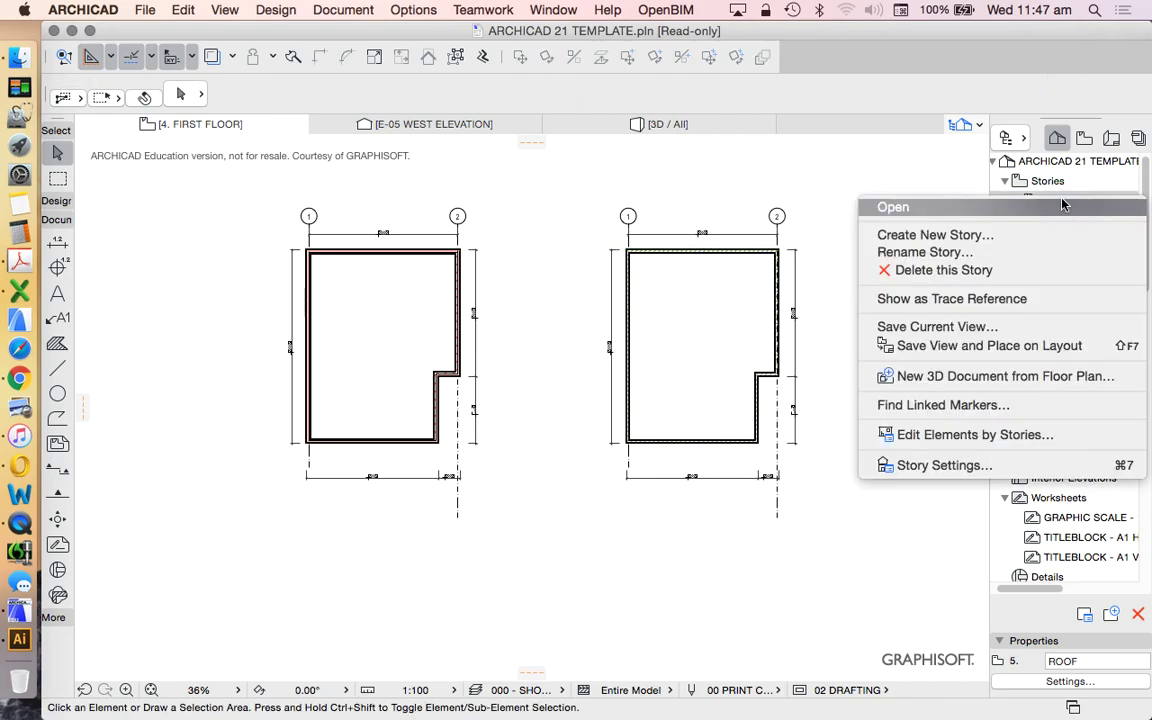
click(931, 298)
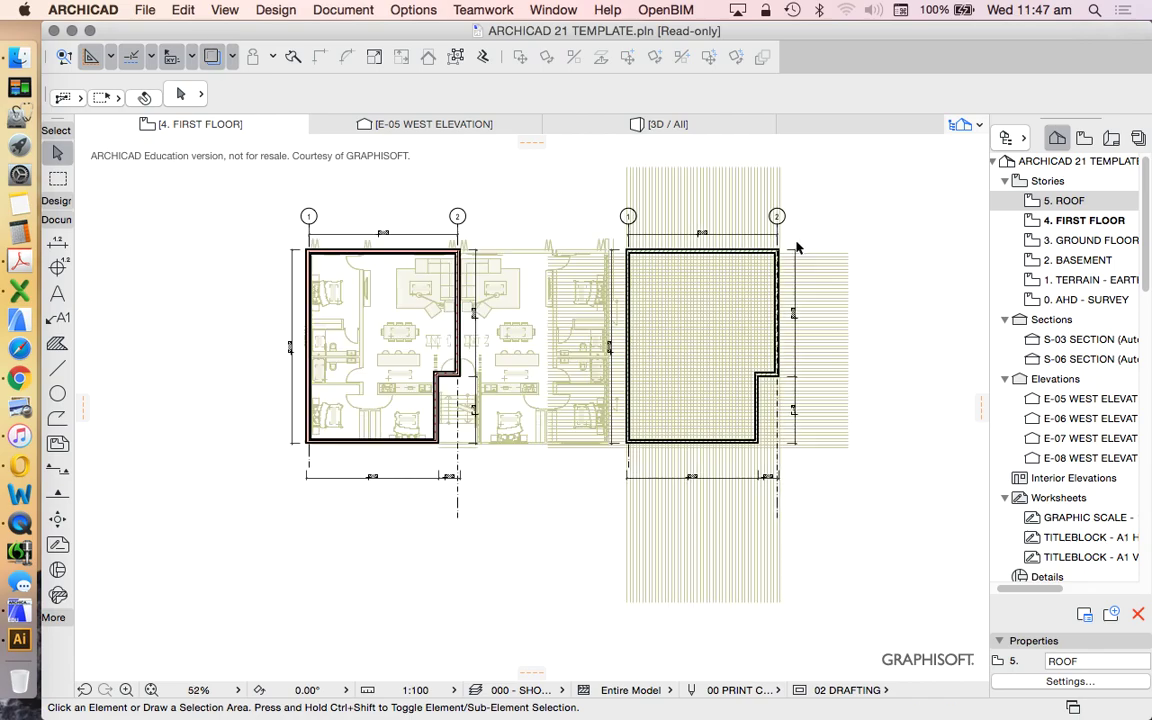
scroll(780, 255, up, 5)
scroll(770, 247, down, 8)
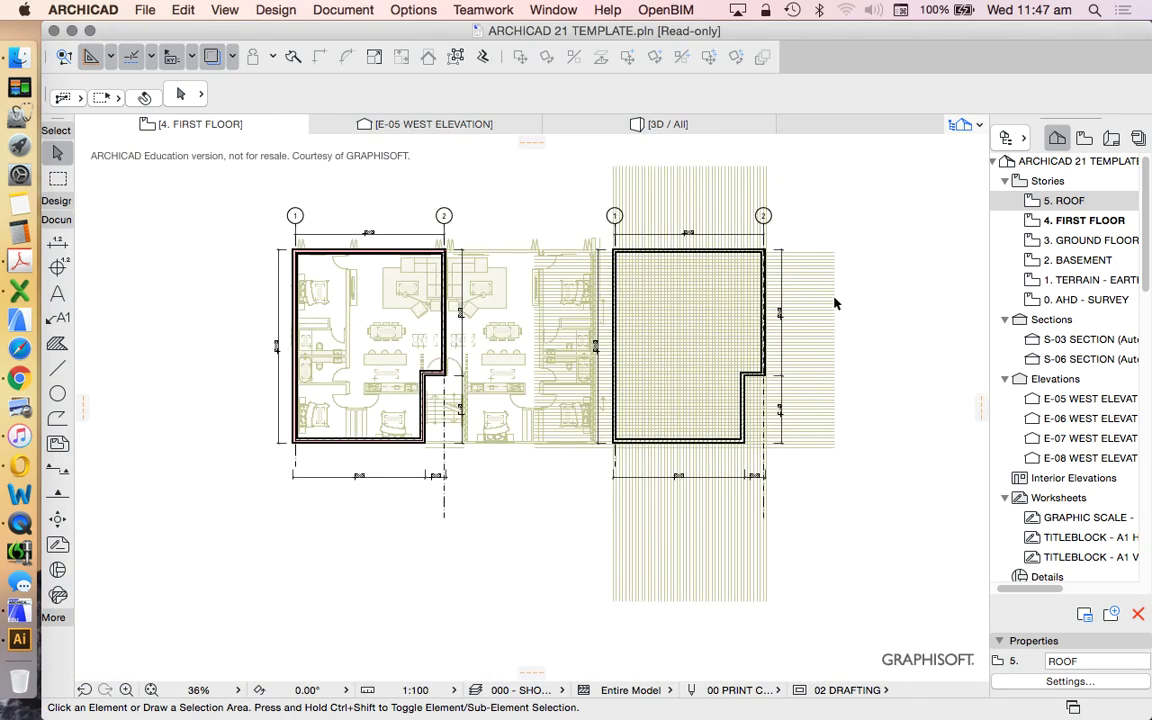
scroll(836, 303, up, 1)
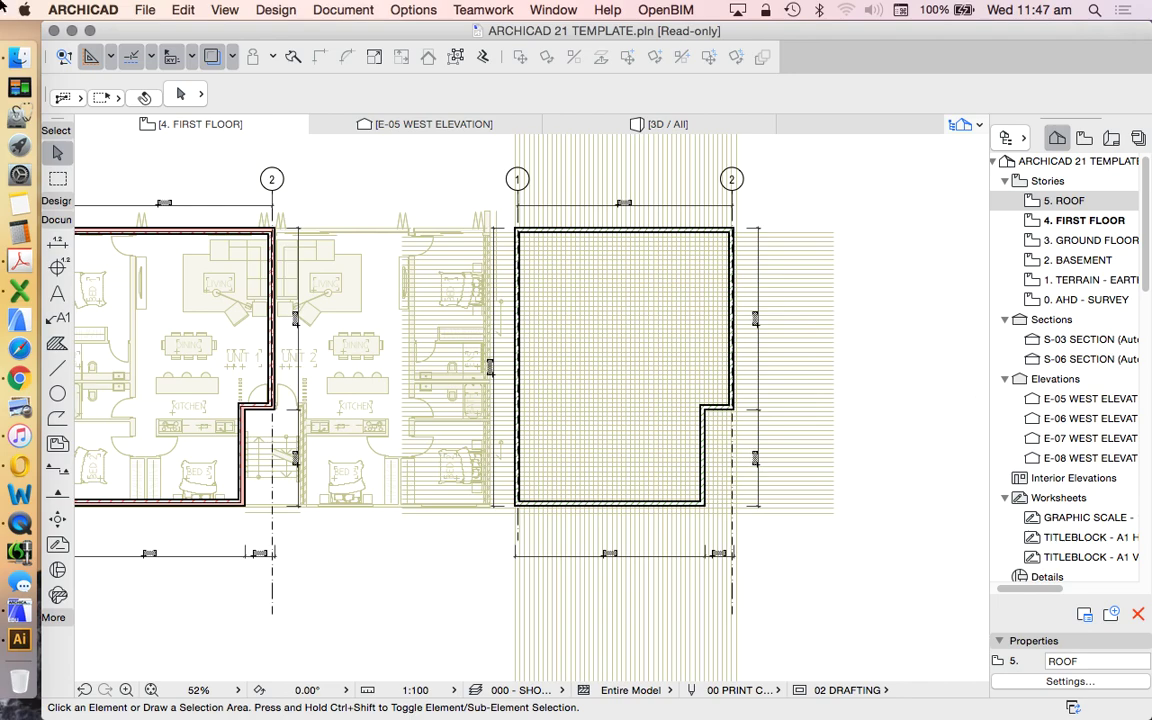
Set the ROOF trace reference to display in its original colours and close the Trace & Reference palette.
click(233, 57)
click(312, 336)
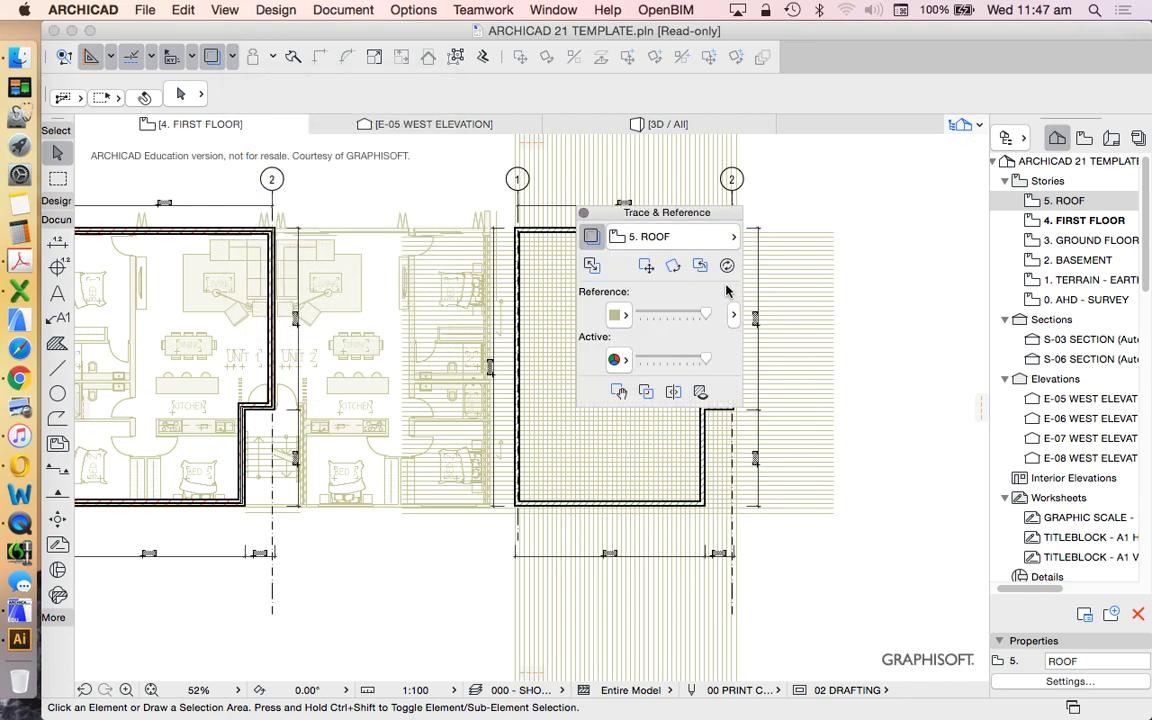
click(620, 315)
click(640, 284)
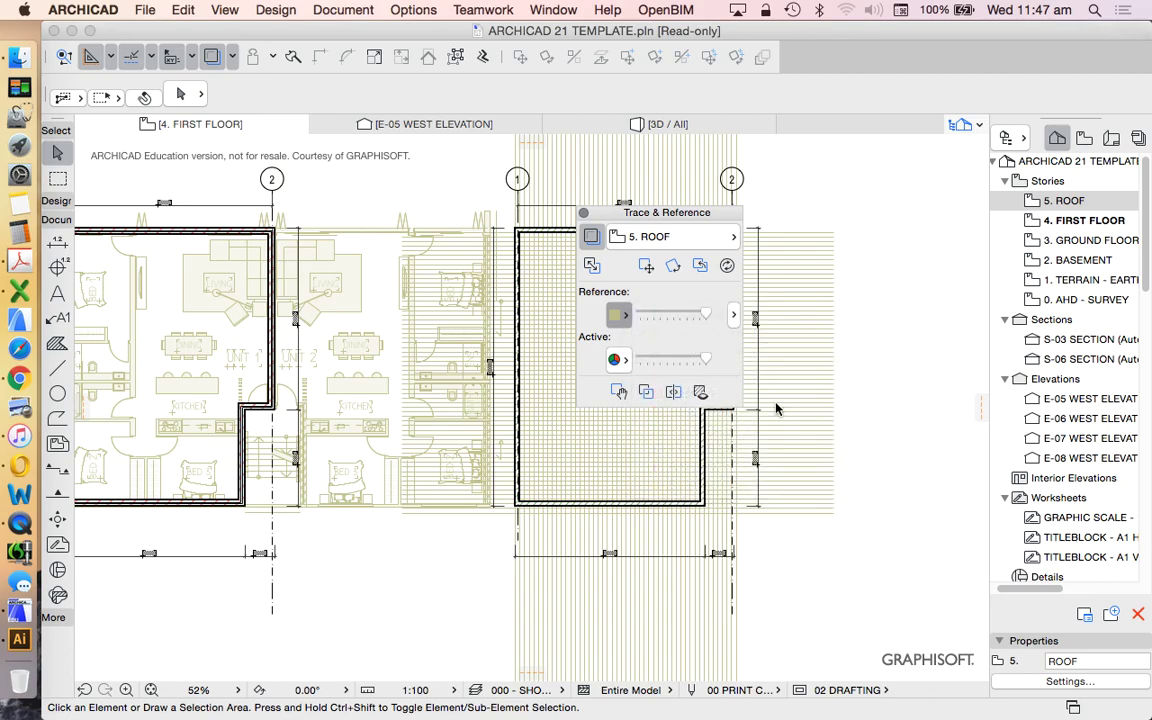
click(585, 213)
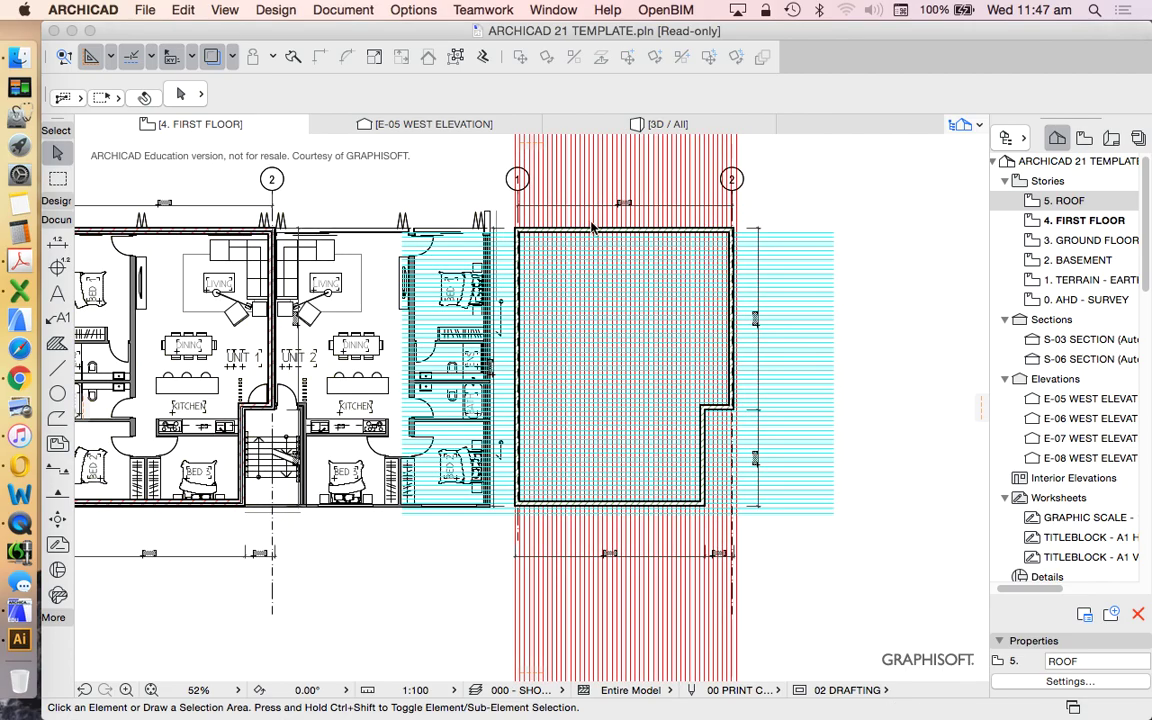
Inspect how the copied plan's upper-left and upper-right wall corners align with the traced guide grid.
scroll(740, 228, up, 5)
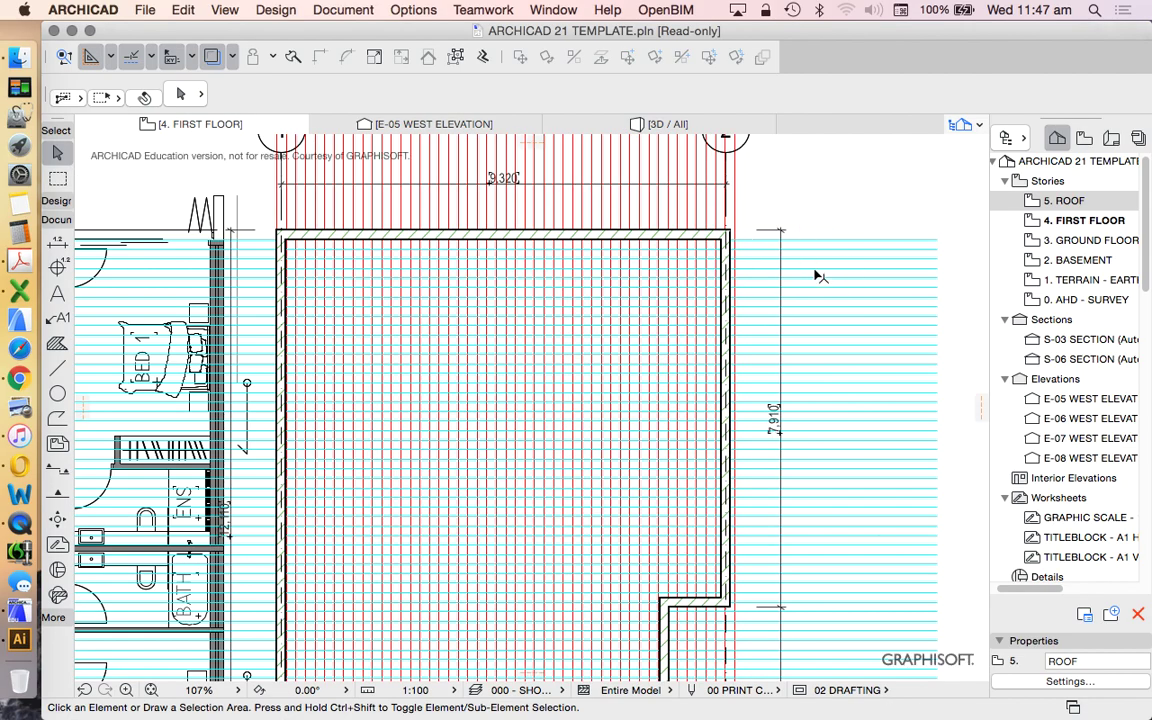
scroll(738, 231, up, 5)
scroll(705, 244, down, 6)
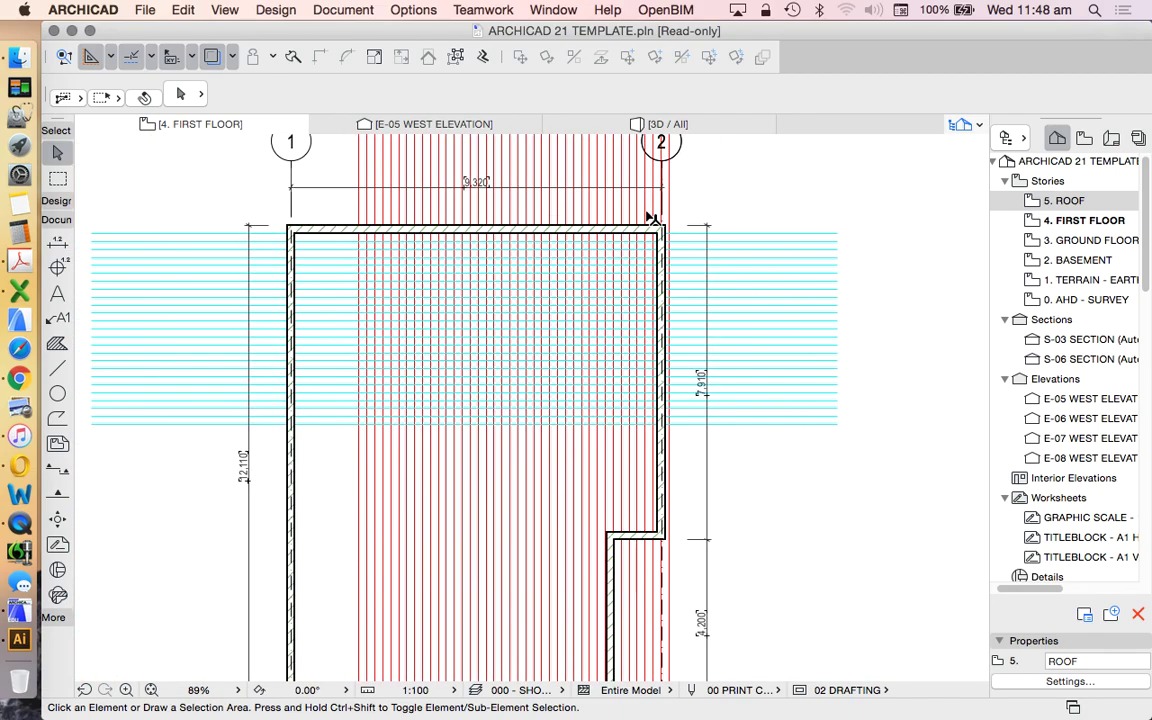
scroll(652, 218, down, 2)
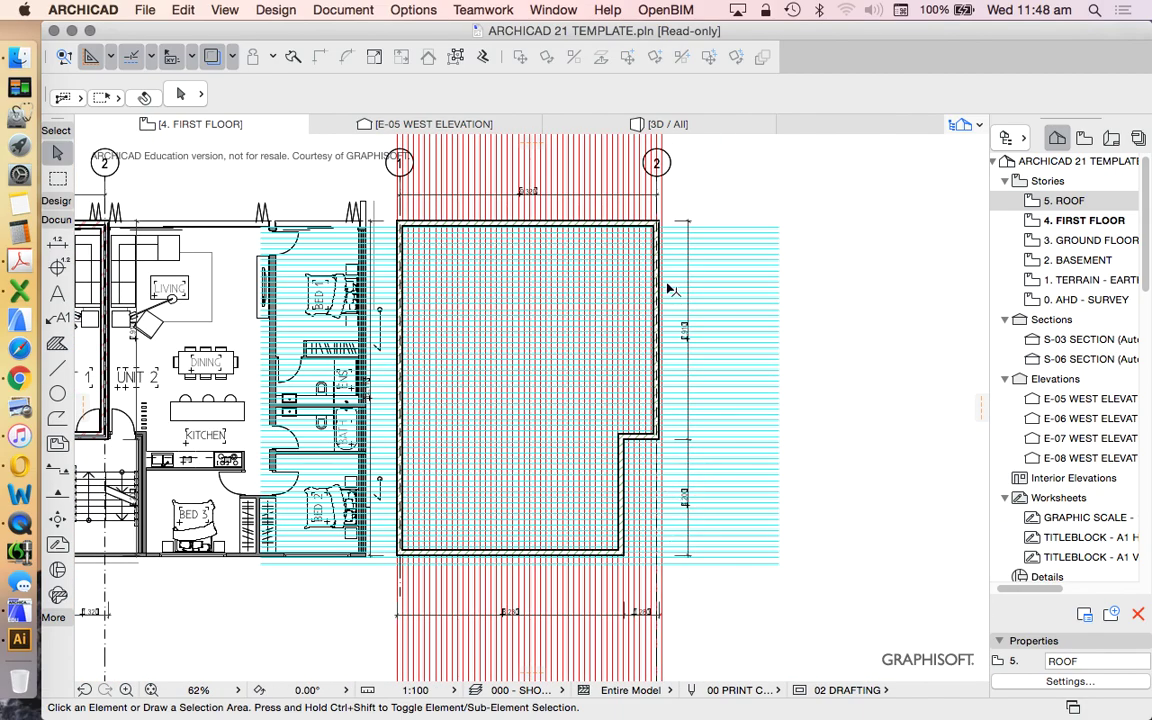
scroll(668, 285, up, 4)
scroll(613, 299, down, 4)
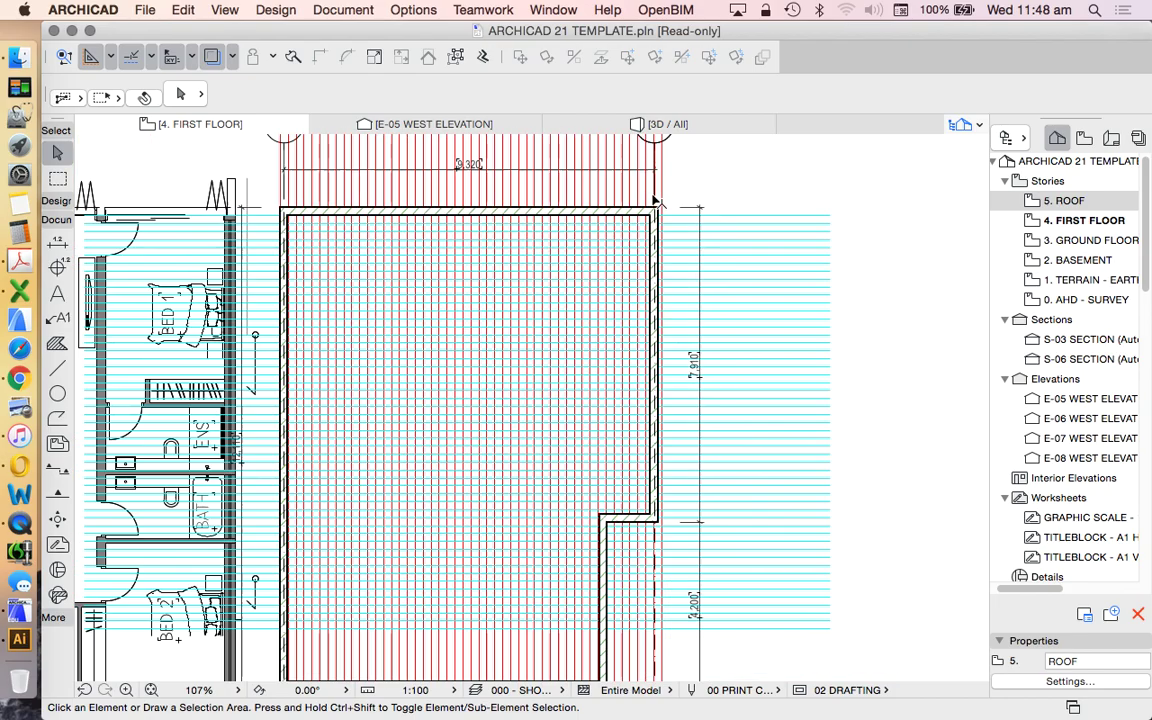
scroll(401, 214, up, 5)
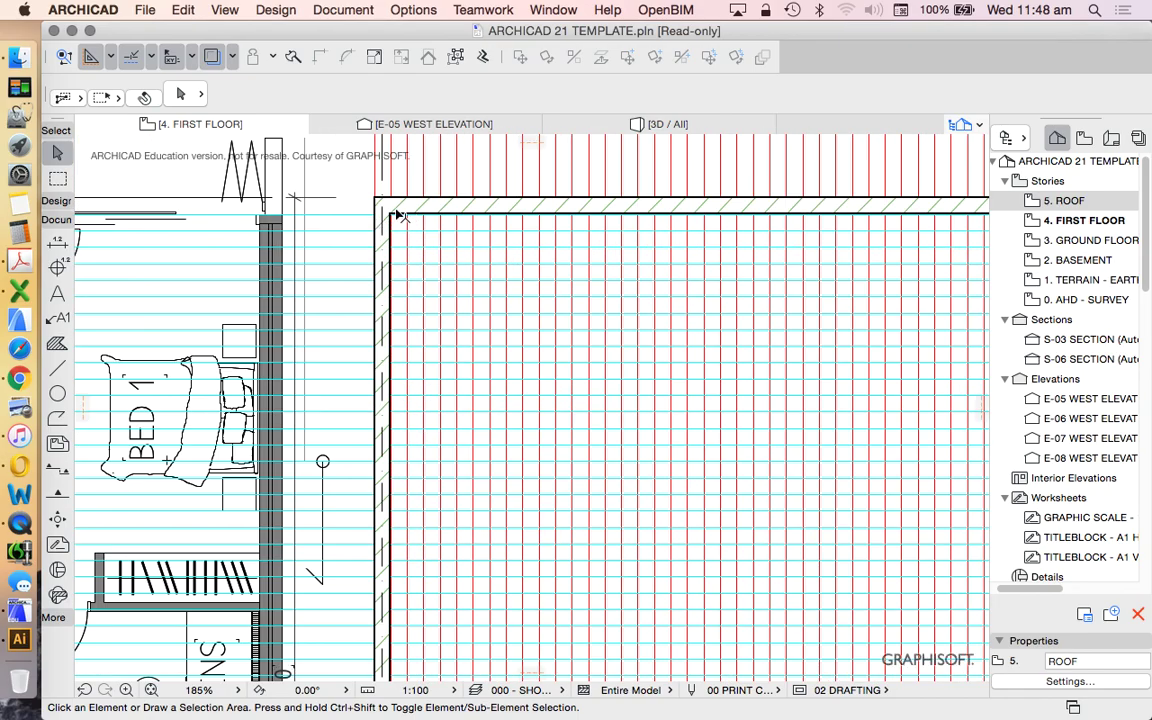
scroll(433, 238, down, 3)
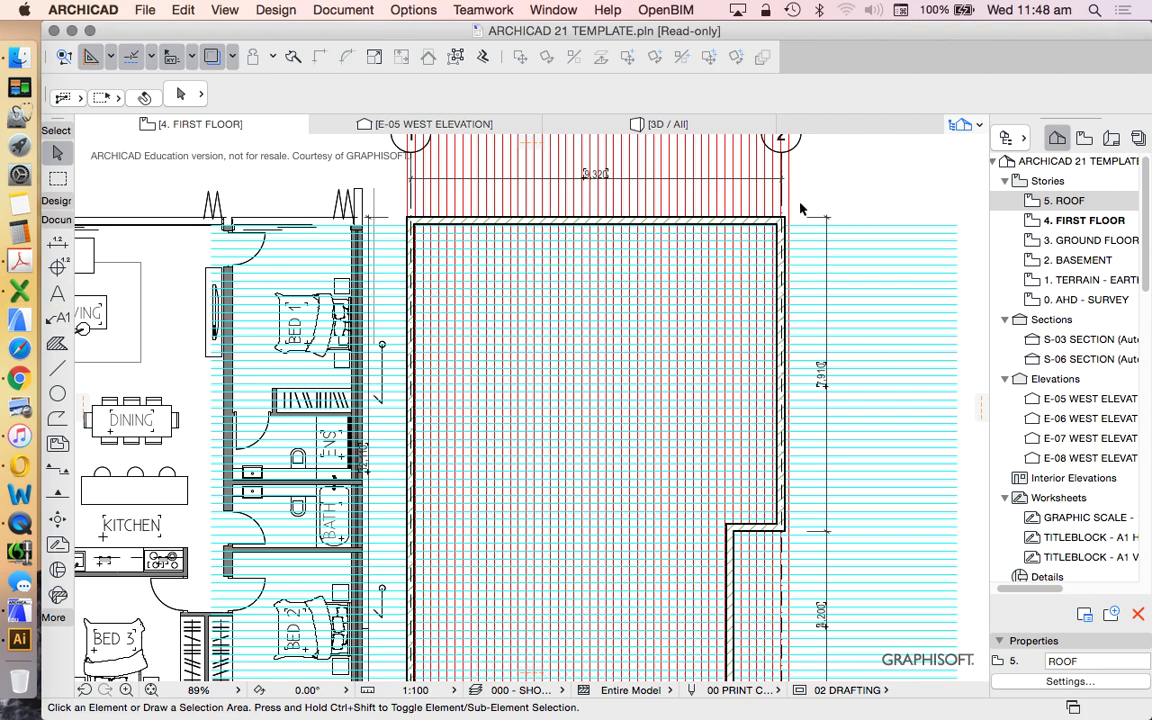
scroll(826, 224, up, 8)
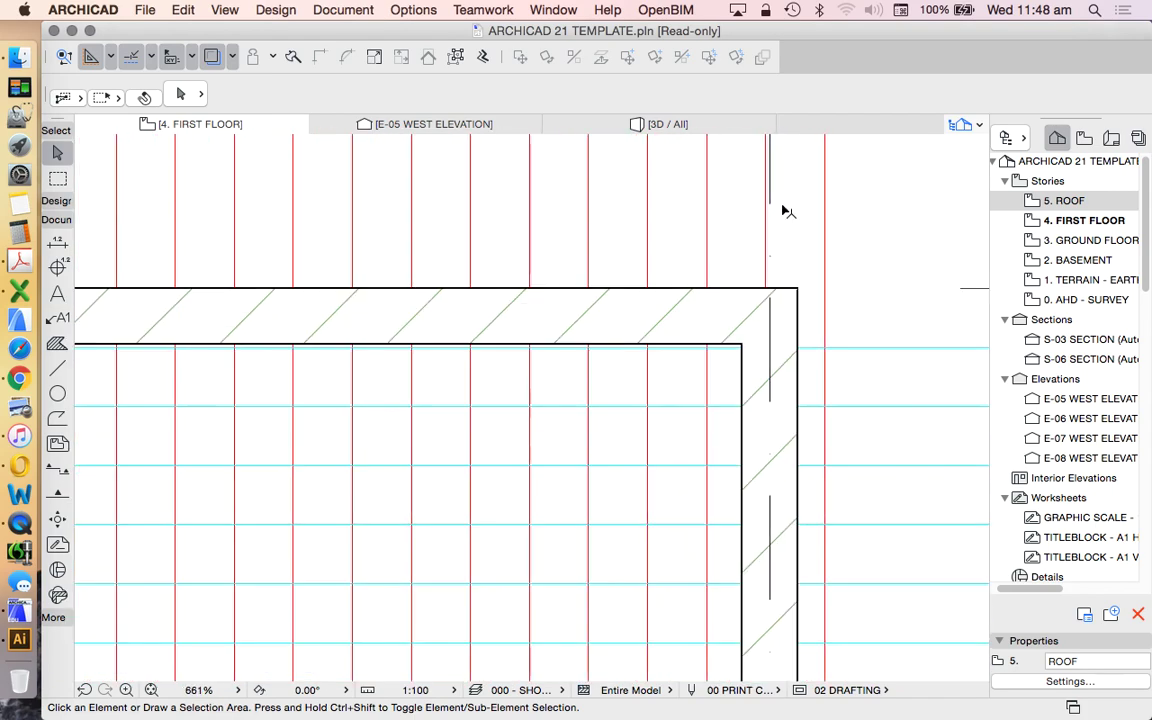
scroll(743, 362, down, 2)
scroll(803, 338, up, 2)
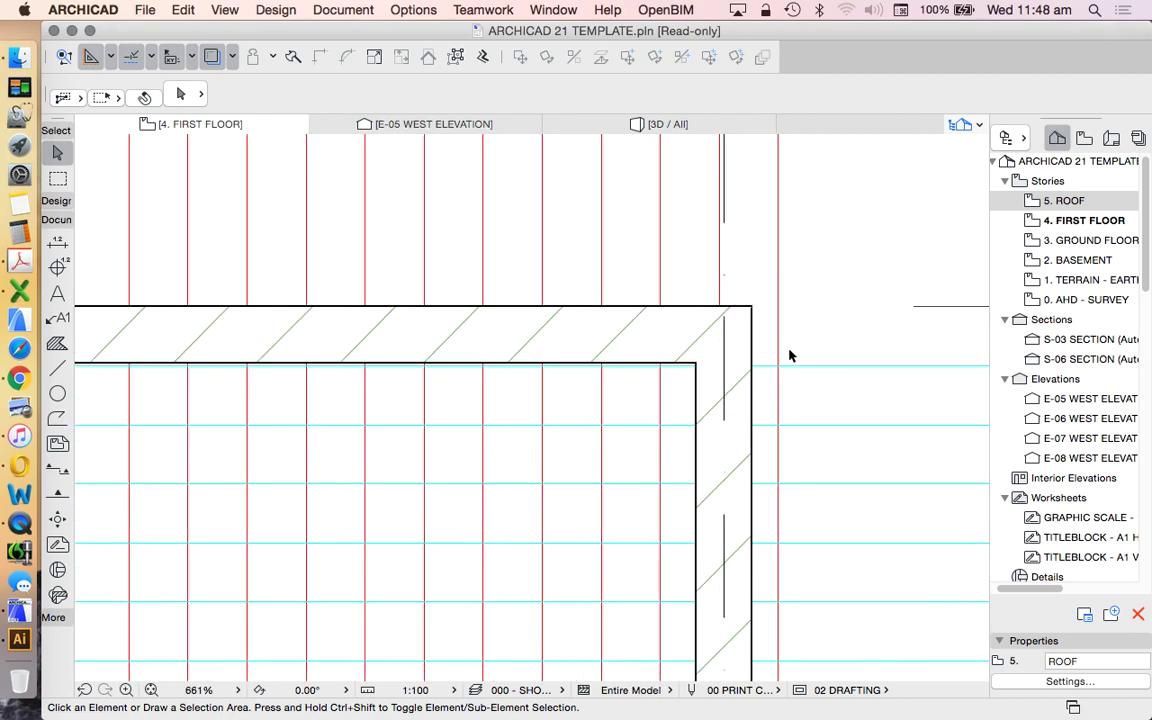
Suspend groups so the copied plan's individual walls can be edited separately, and clear the selection.
click(756, 332)
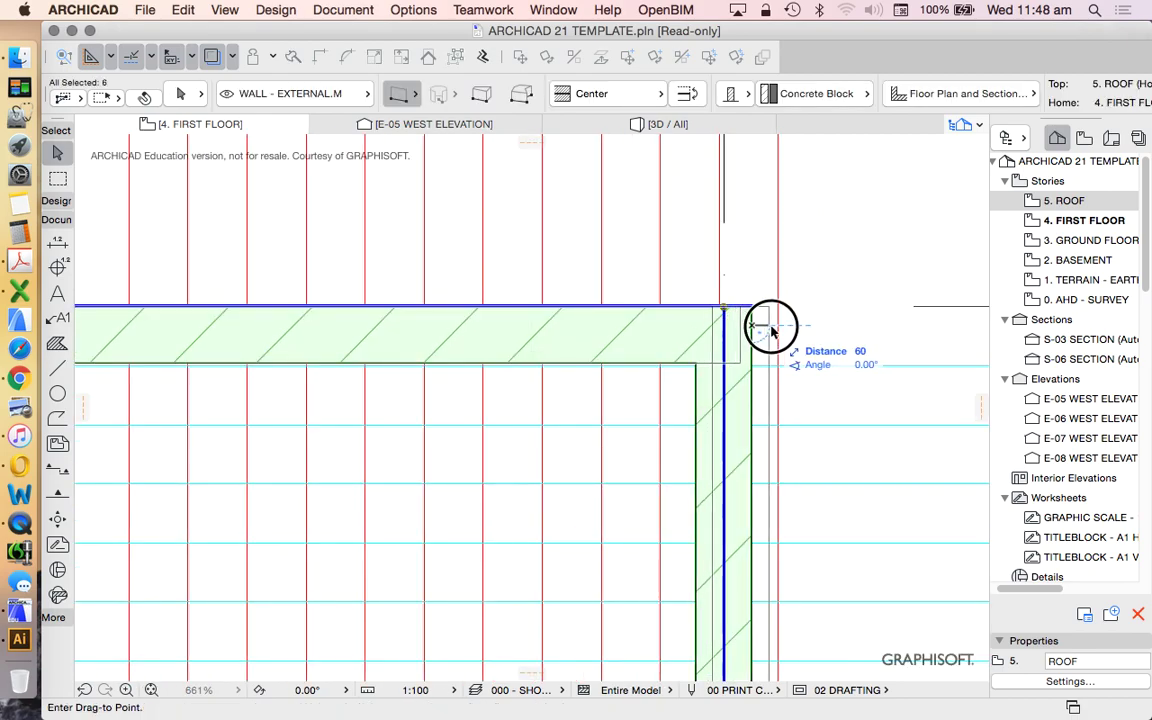
click(457, 57)
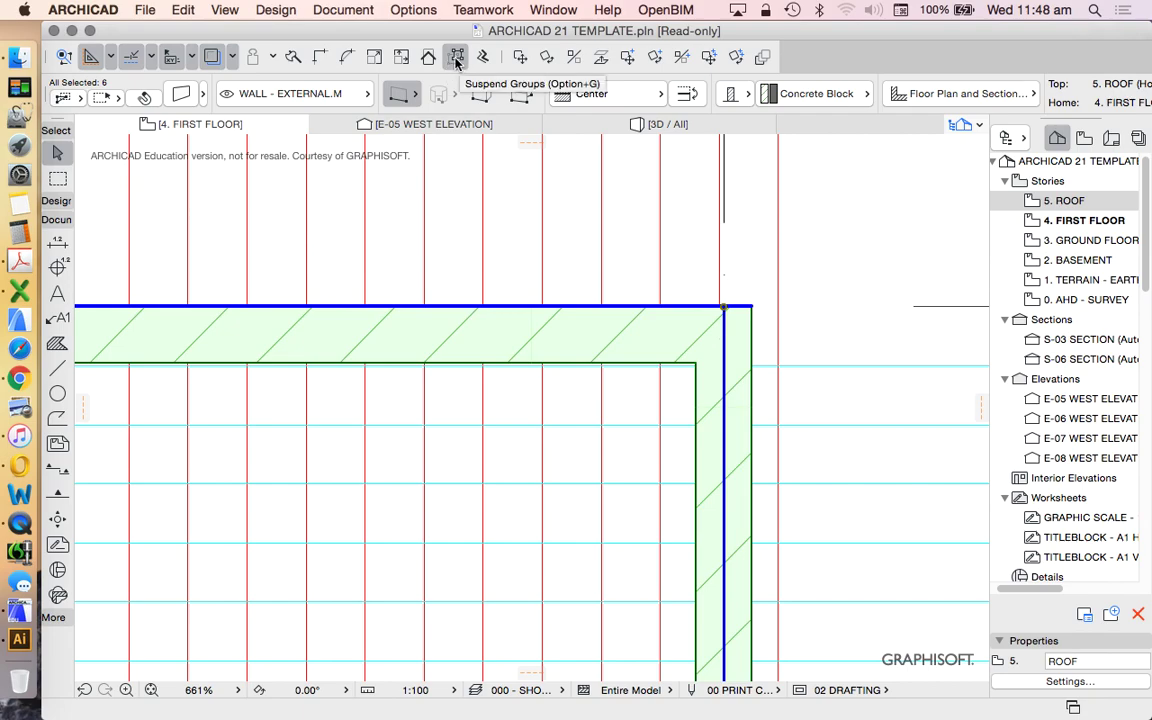
click(759, 348)
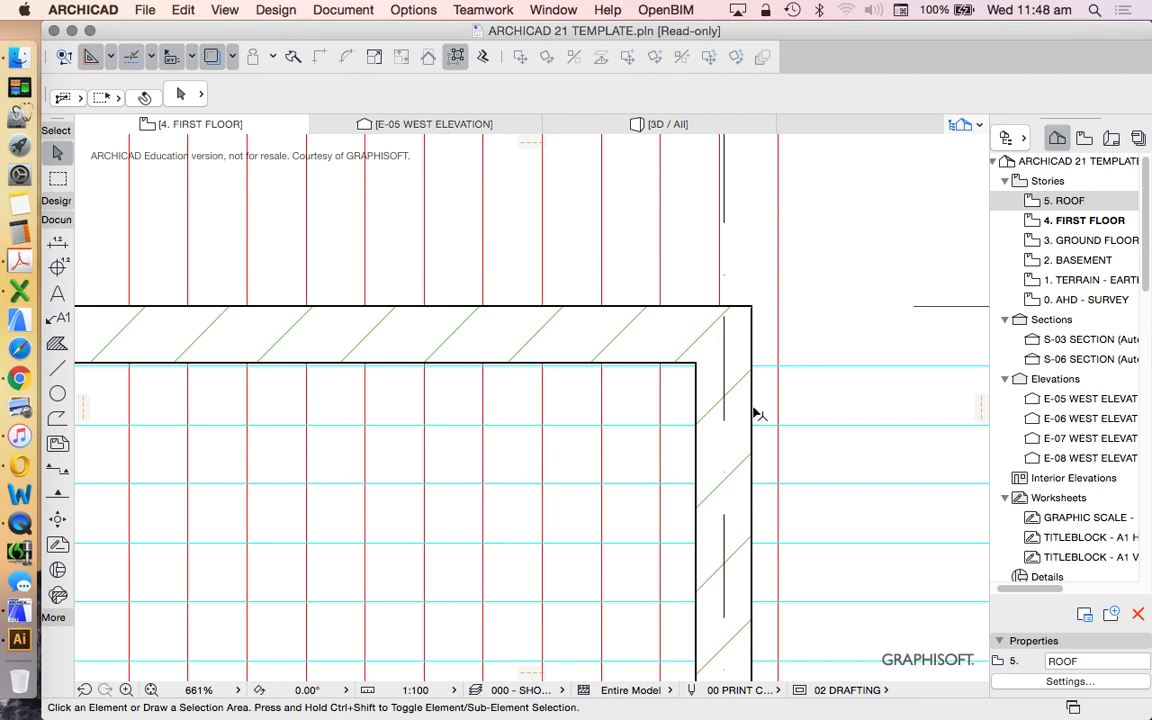
Select the copied plan's upper right-hand vertical wall together with grid line 2.
drag(753, 409, 799, 413)
key(Escape)
scroll(727, 399, down, 4)
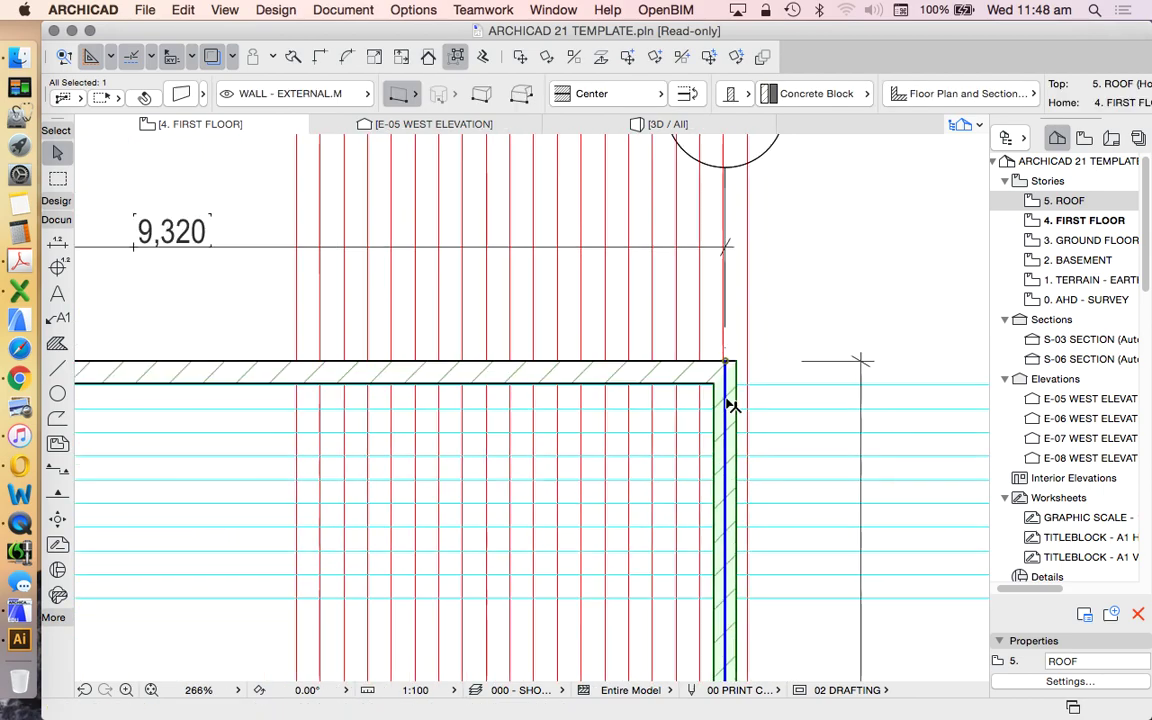
scroll(729, 404, down, 5)
shift+click(758, 227)
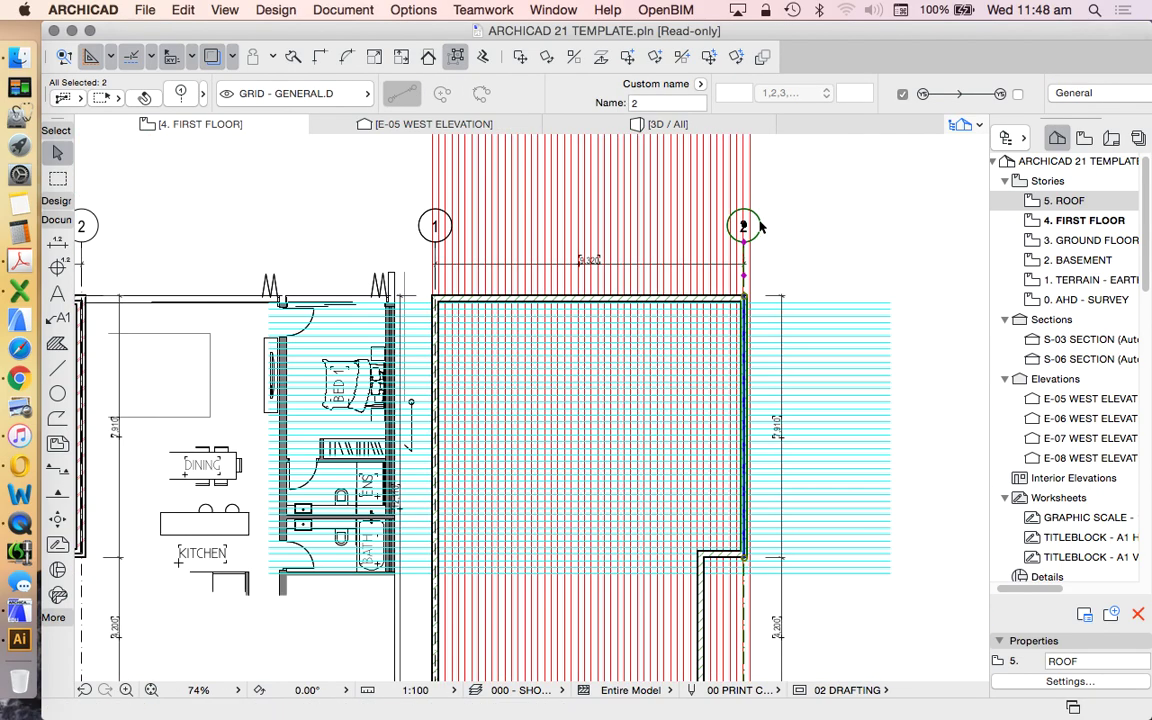
scroll(760, 305, up, 5)
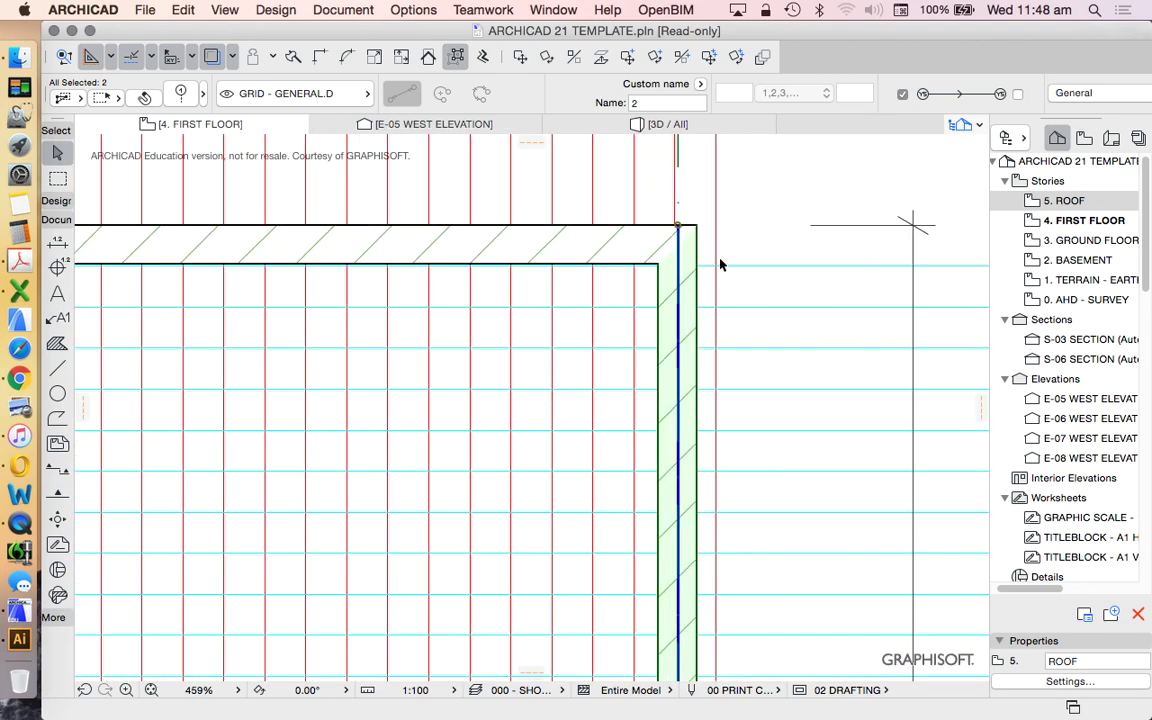
scroll(720, 265, up, 3)
key(super+d)
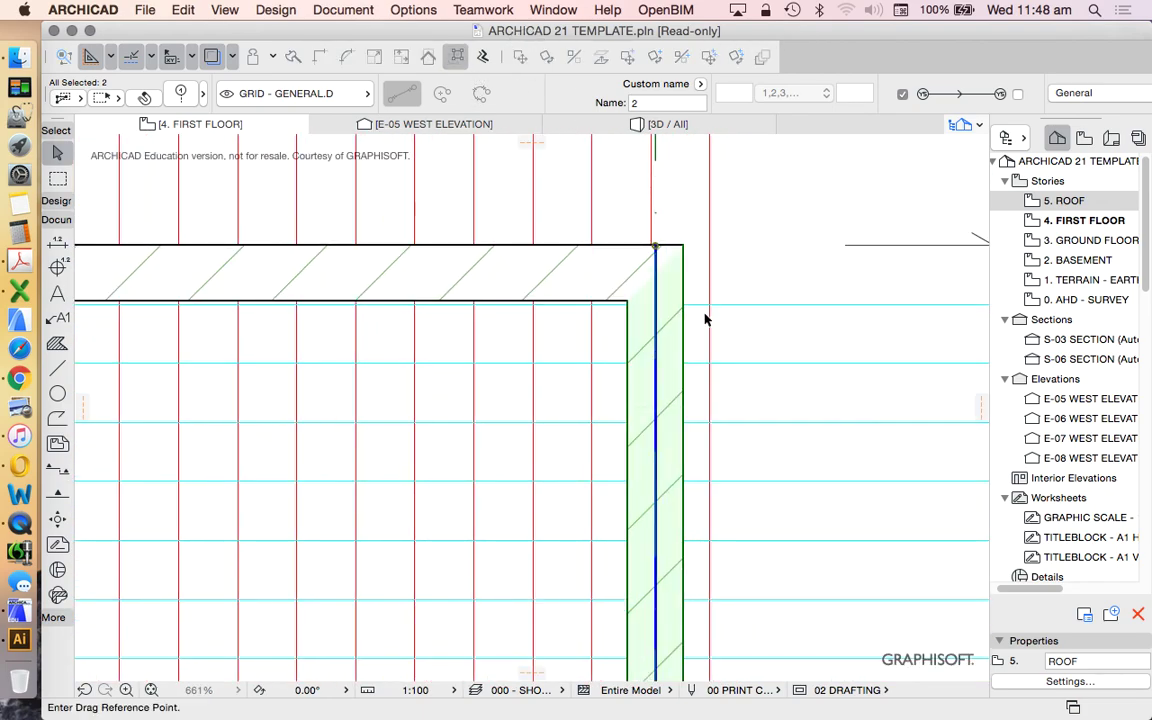
scroll(705, 319, up, 4)
click(661, 260)
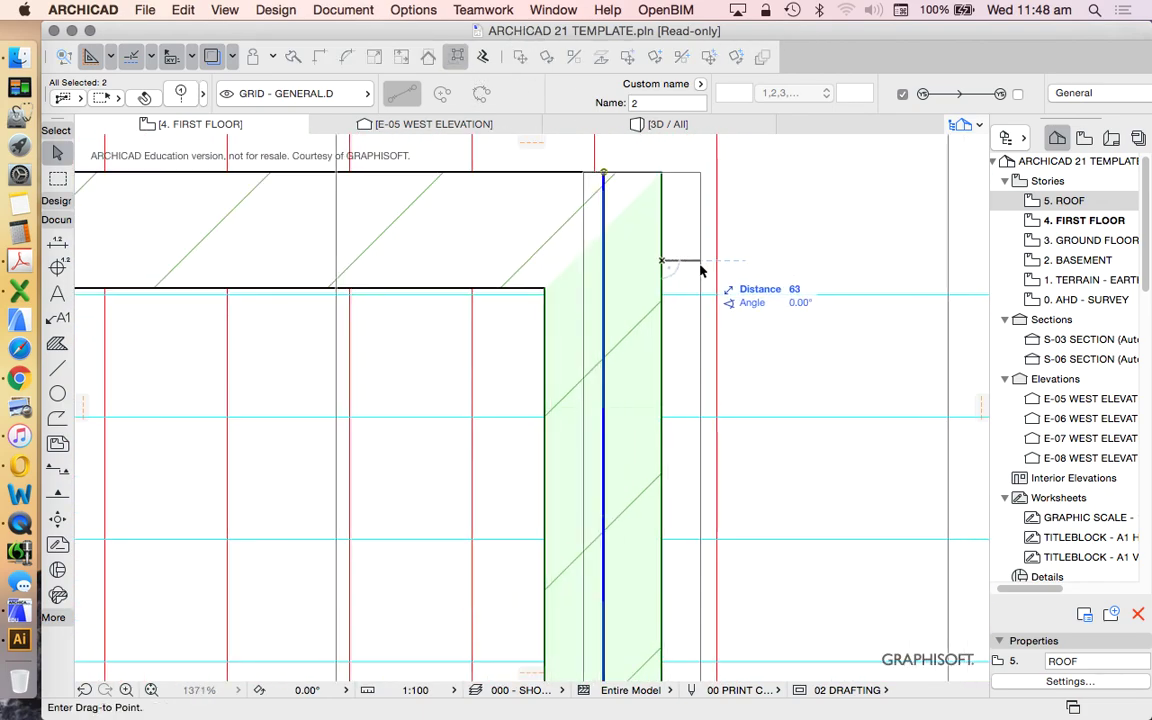
key(Escape)
Move the selected wall and grid line 2 horizontally so the outer face meets the outermost red guide line, and shift them slightly back inward.
scroll(700, 280, down, 12)
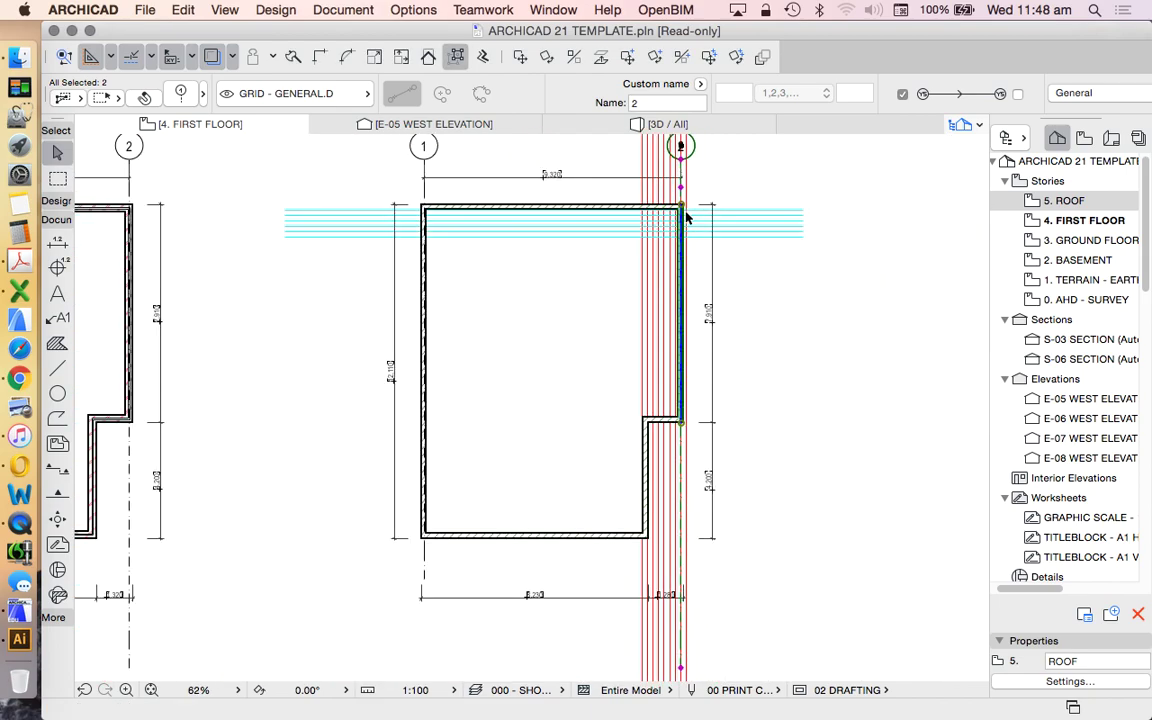
scroll(711, 158, up, 1)
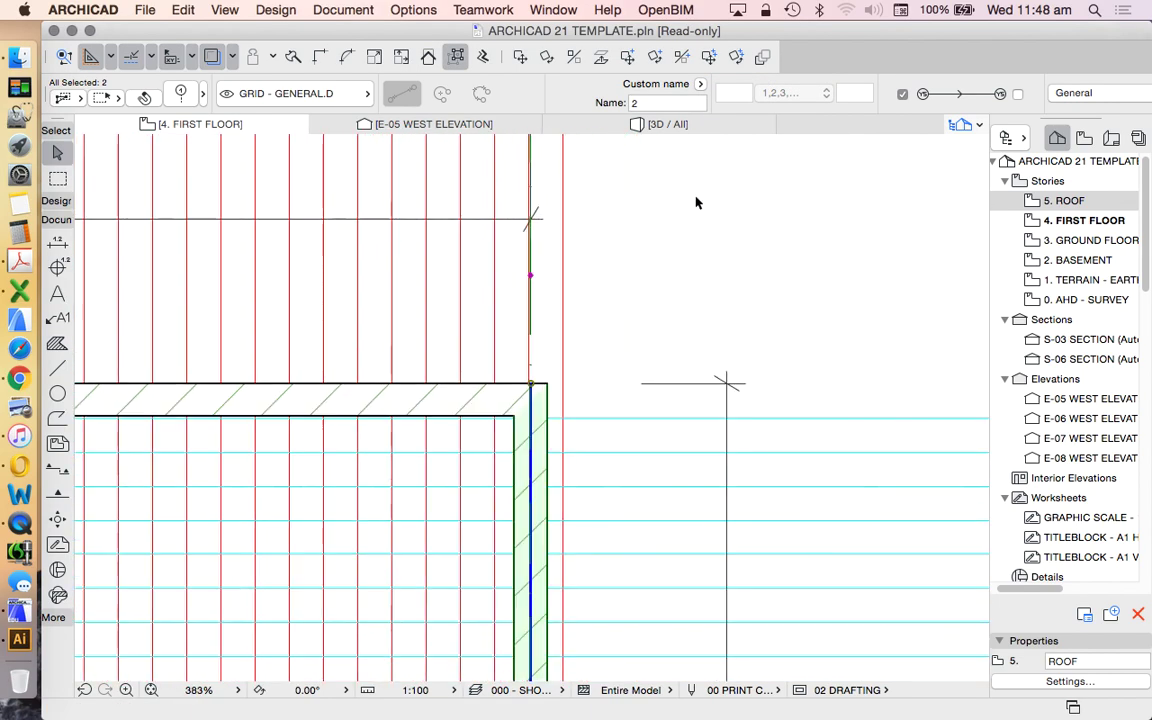
key(super+d)
scroll(547, 399, up, 5)
click(547, 397)
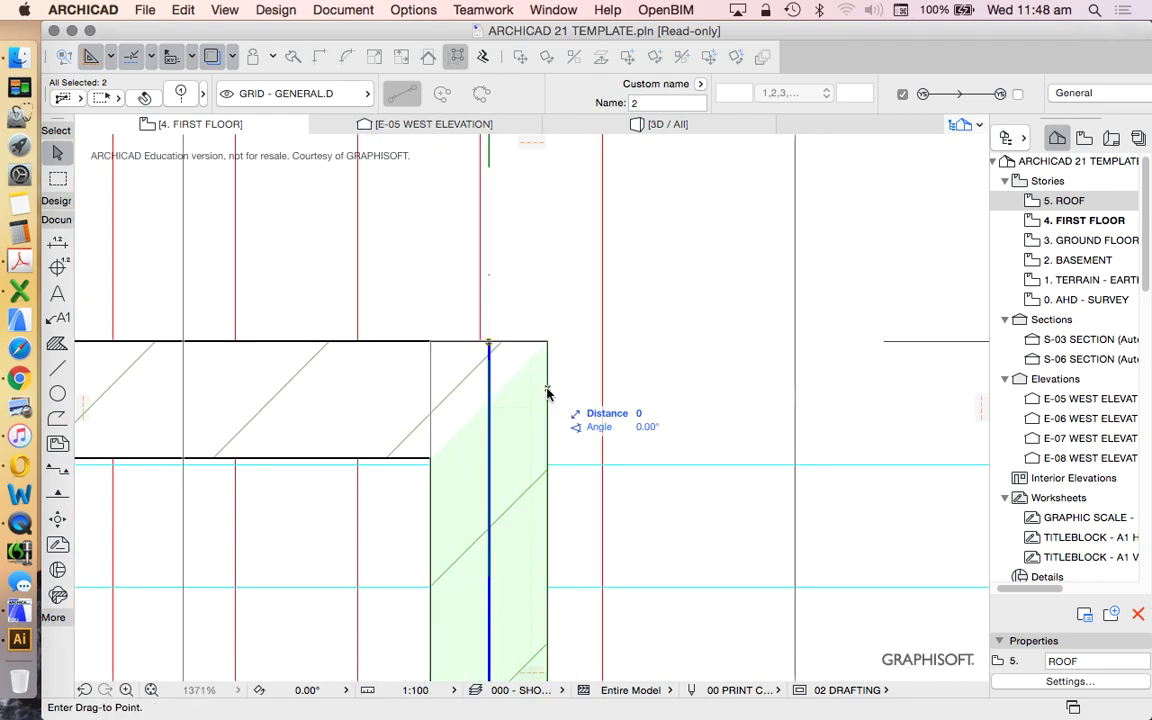
click(602, 393)
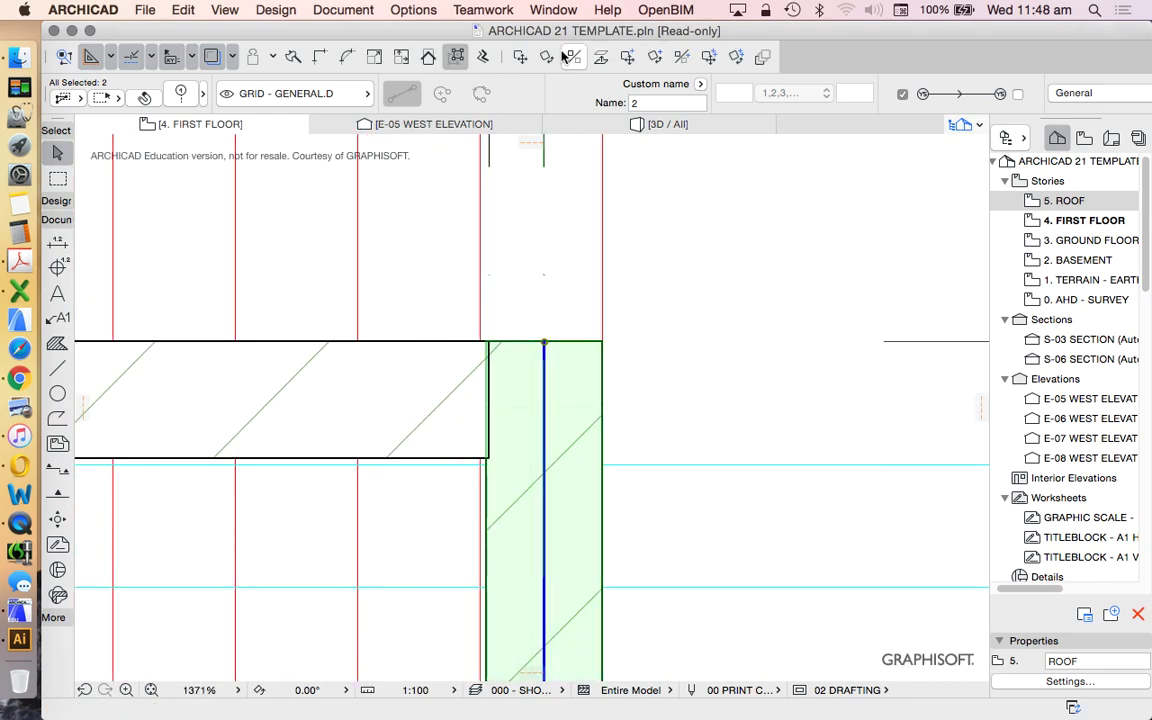
click(480, 57)
click(574, 260)
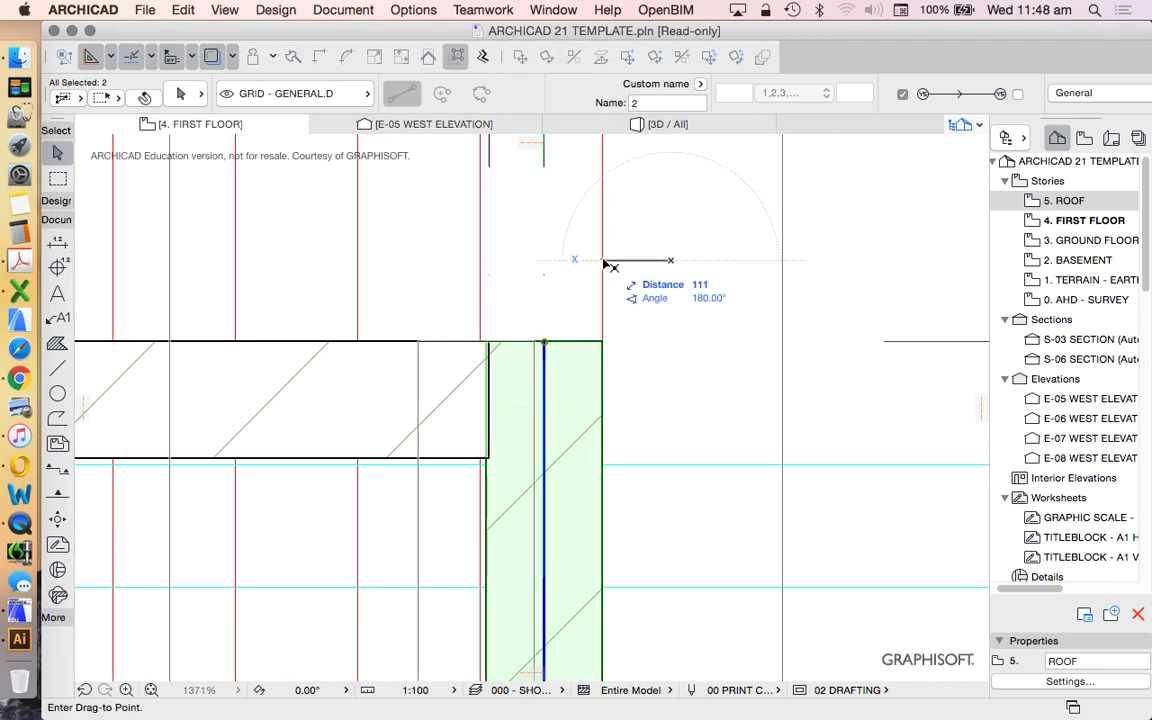
key(Return)
Intersect the top wall with the moved right-hand wall to close the upper-right corner.
scroll(828, 309, down, 4)
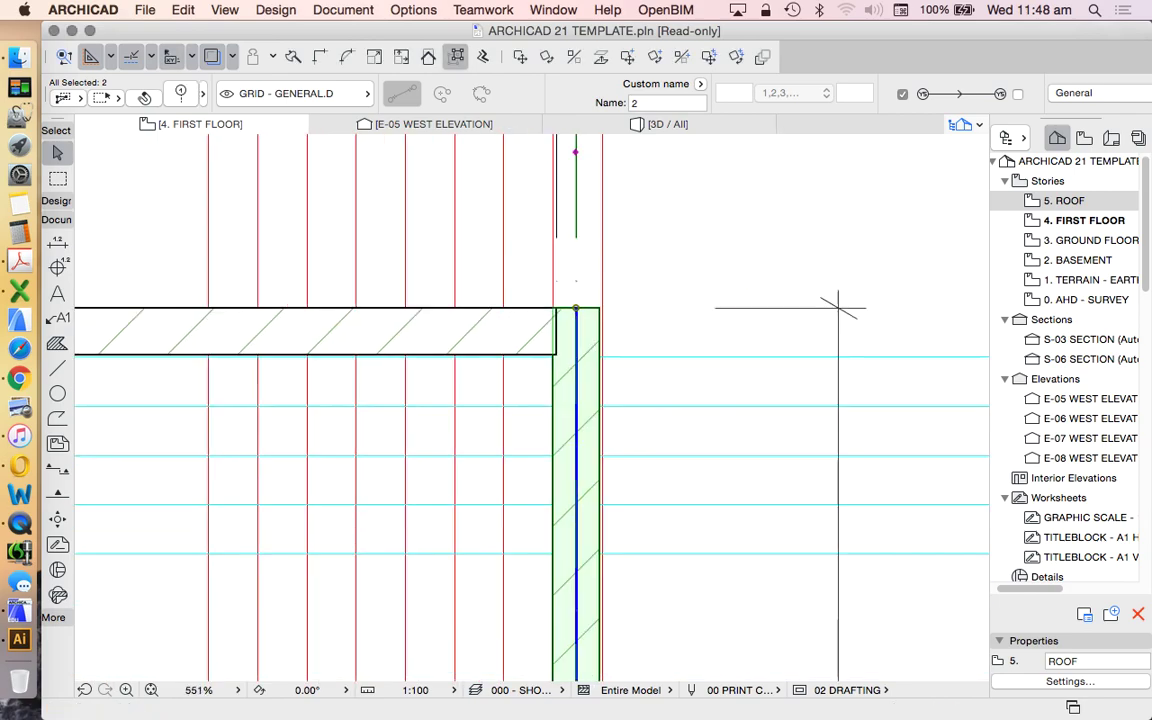
click(838, 308)
click(556, 308)
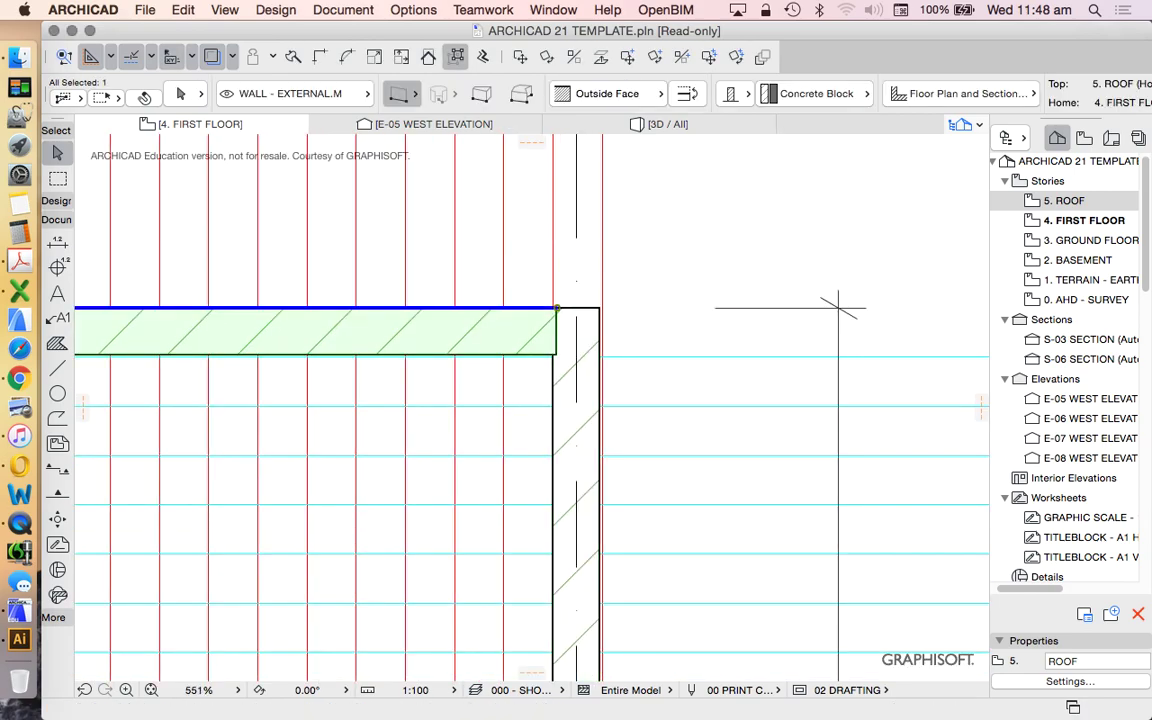
shift+click(576, 308)
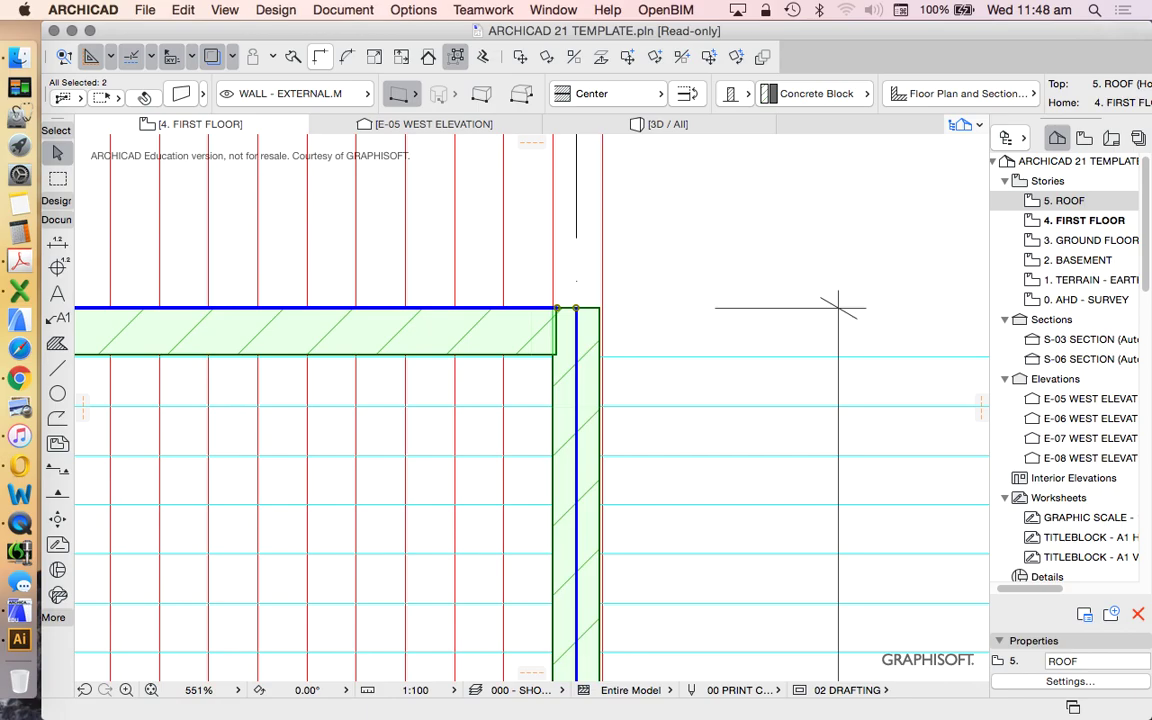
click(320, 56)
Move the vertical wall below the plan's step left so its outer face aligns with the nearest red guide line.
scroll(635, 240, down, 9)
scroll(608, 232, up, 8)
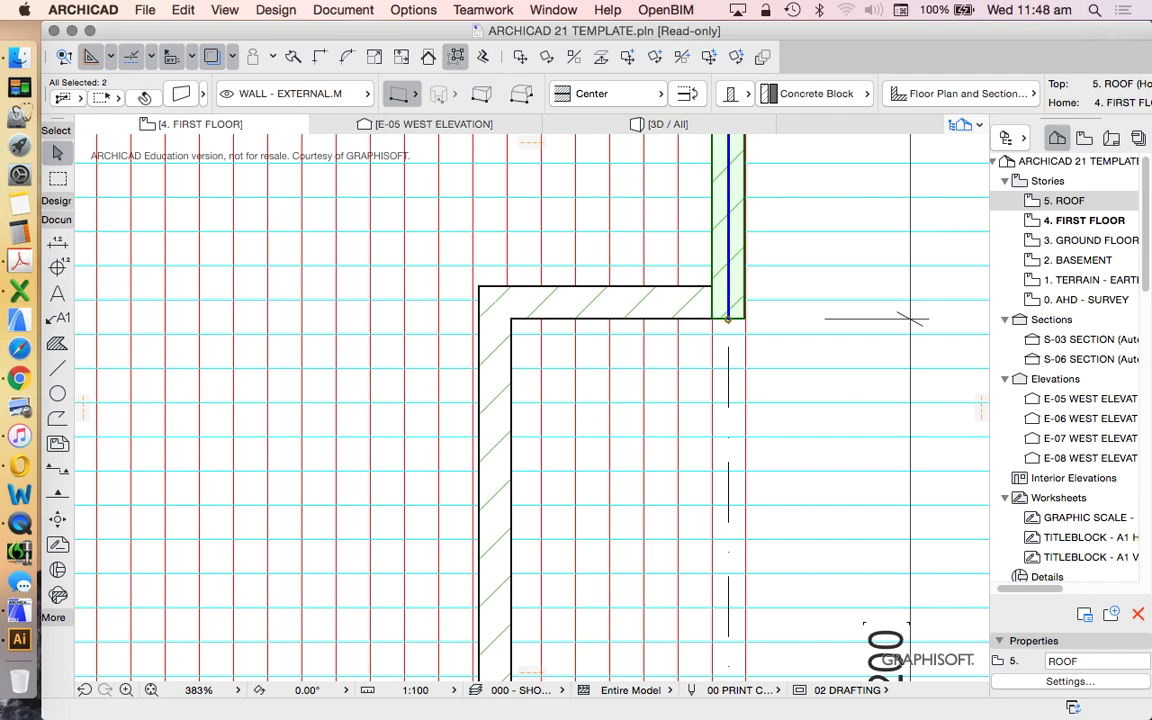
scroll(499, 326, up, 3)
key(Escape)
drag(521, 364, 534, 364)
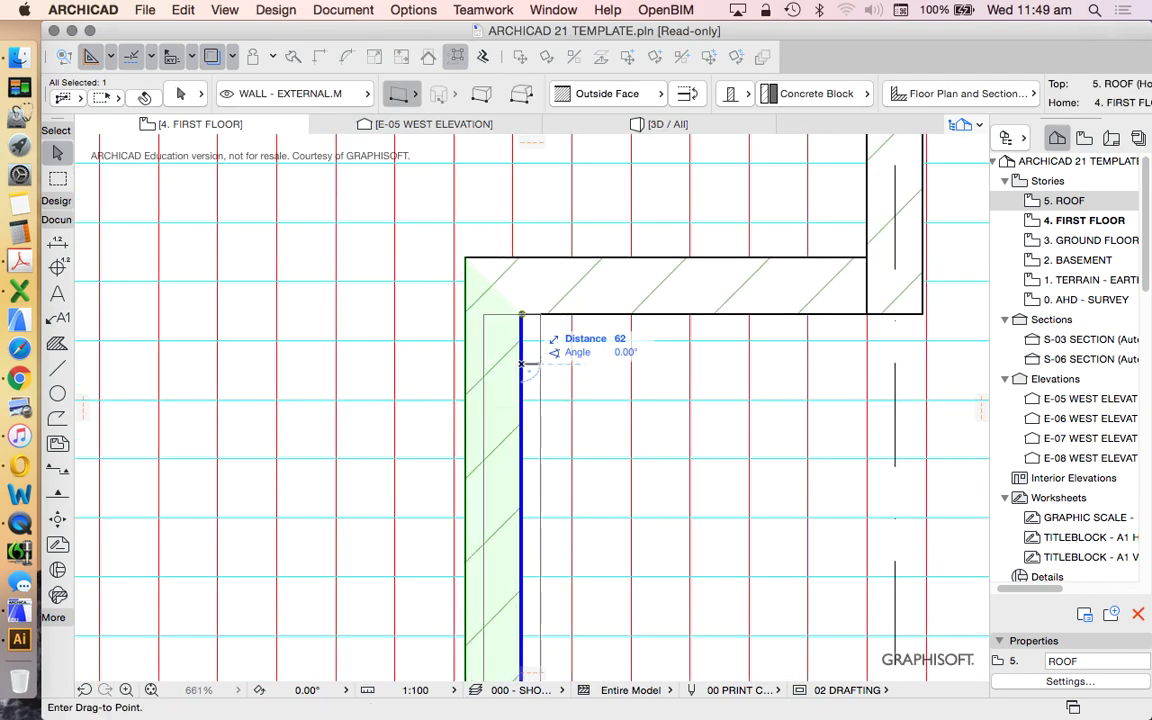
click(520, 363)
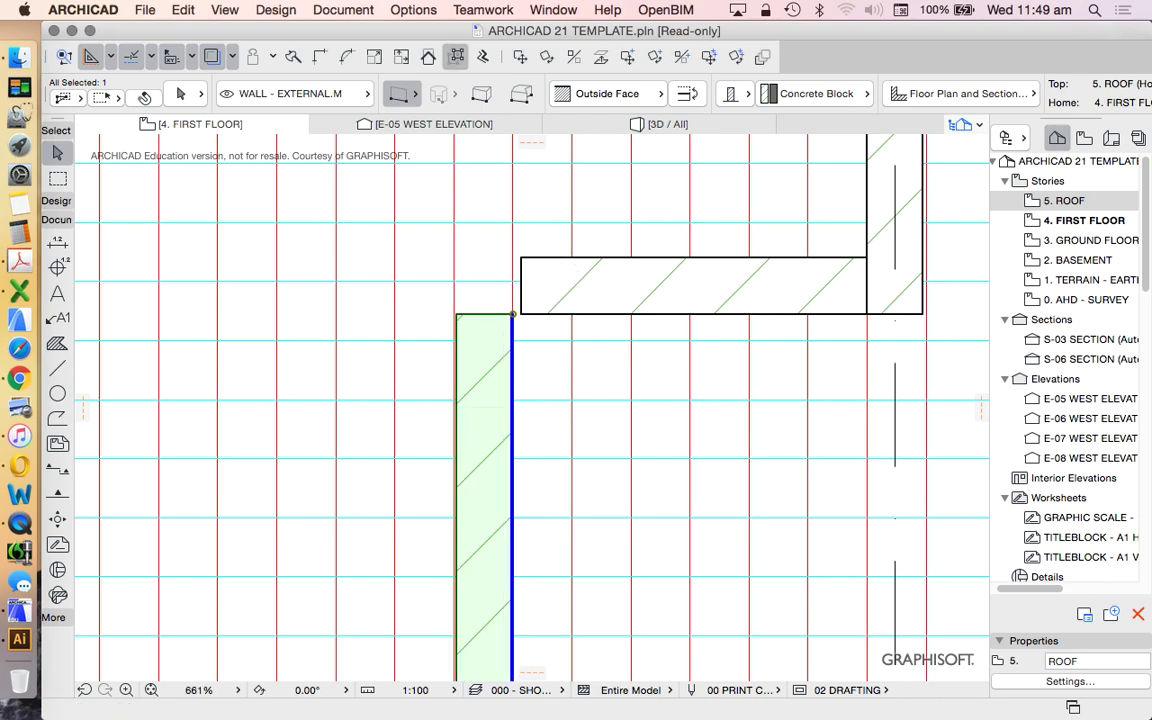
Shift the vertical wall below the step slightly further left, off the red guide line at its outer face.
click(520, 56)
click(543, 378)
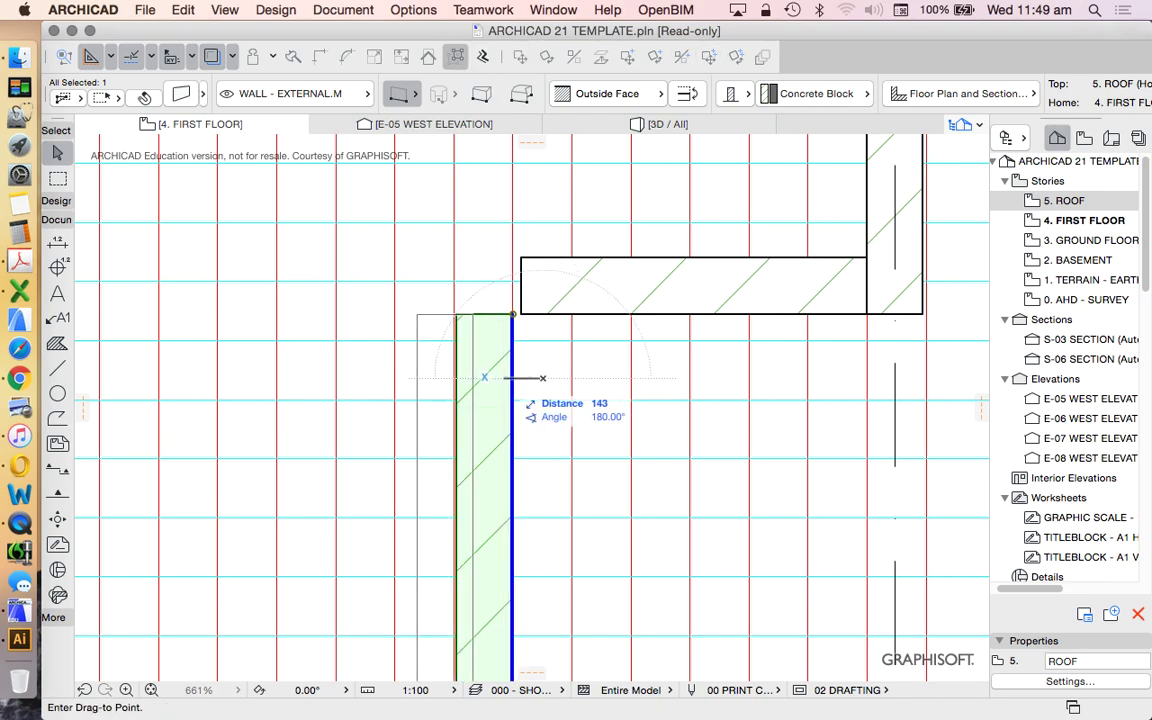
key(Tab)
key(Return)
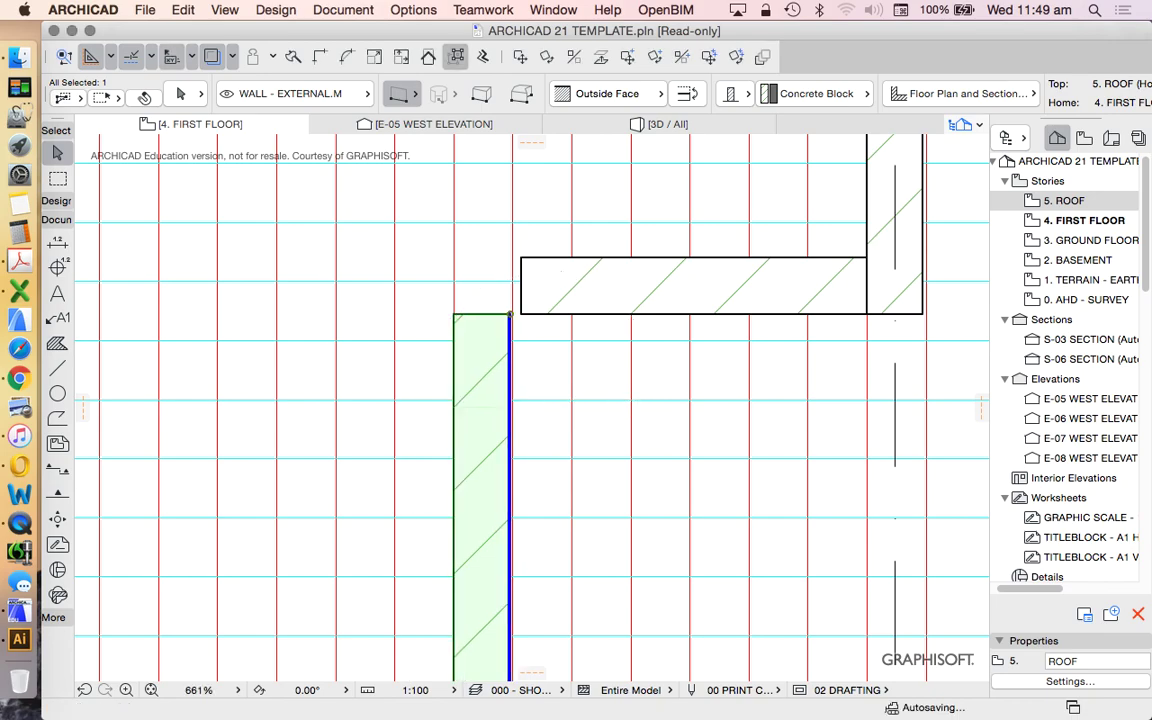
scroll(525, 267, up, 3)
scroll(530, 351, down, 3)
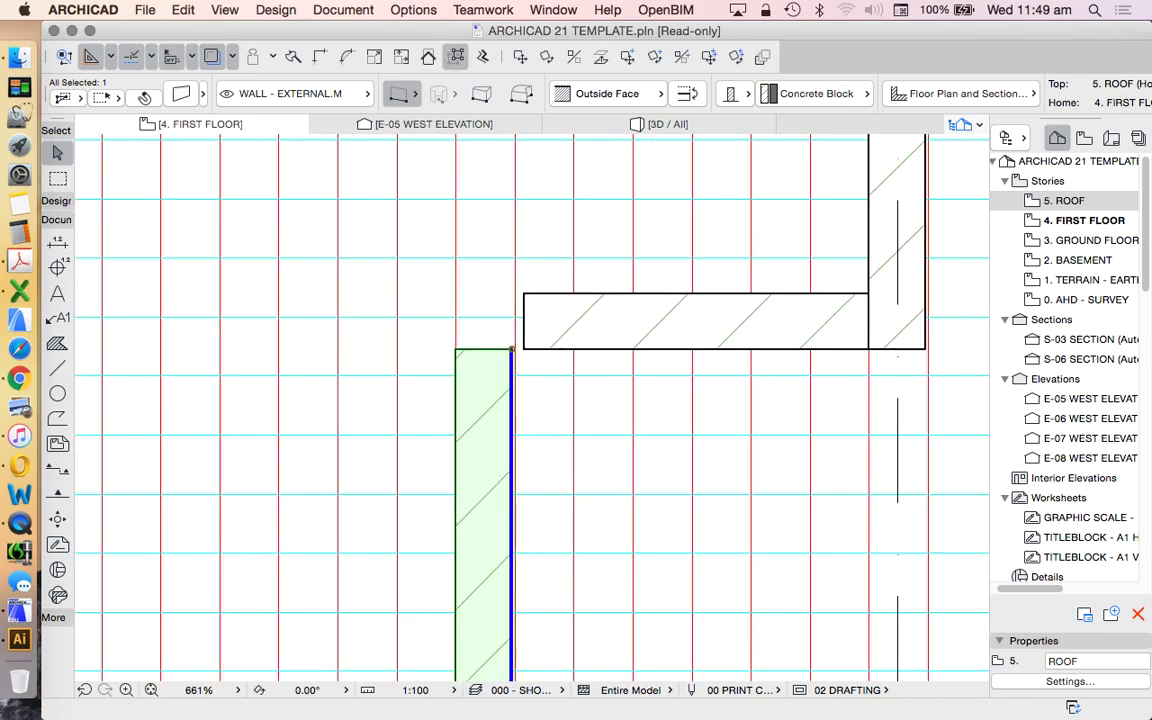
shift+click(531, 344)
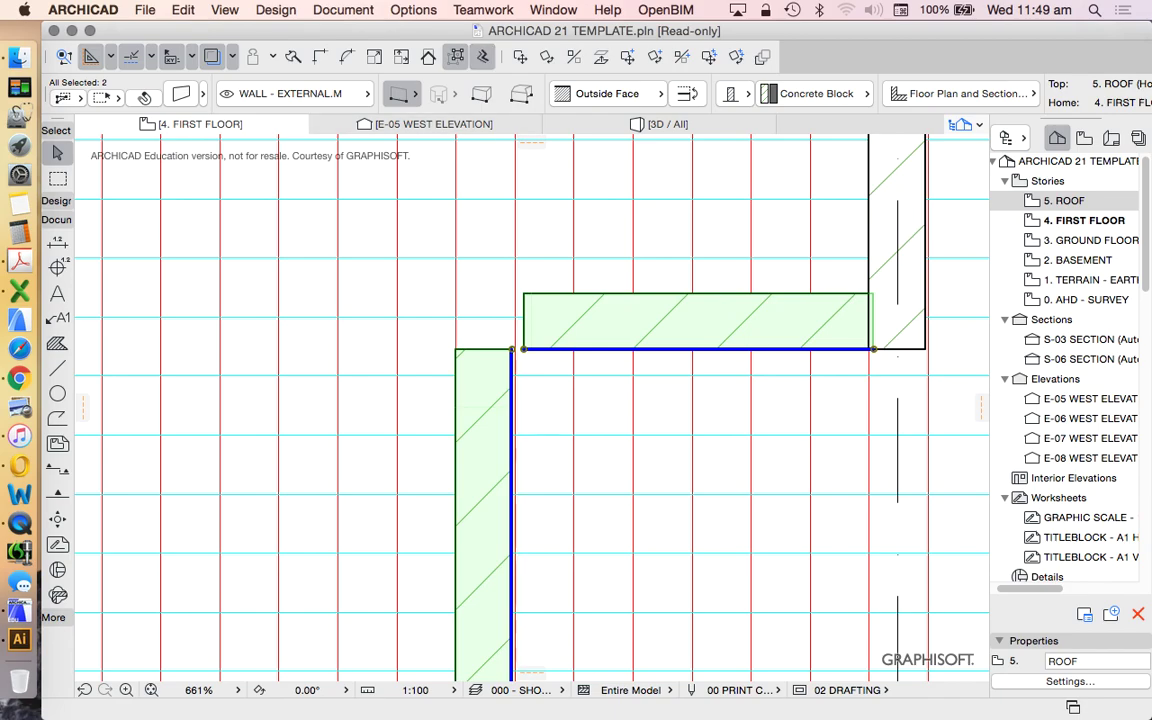
key(Escape)
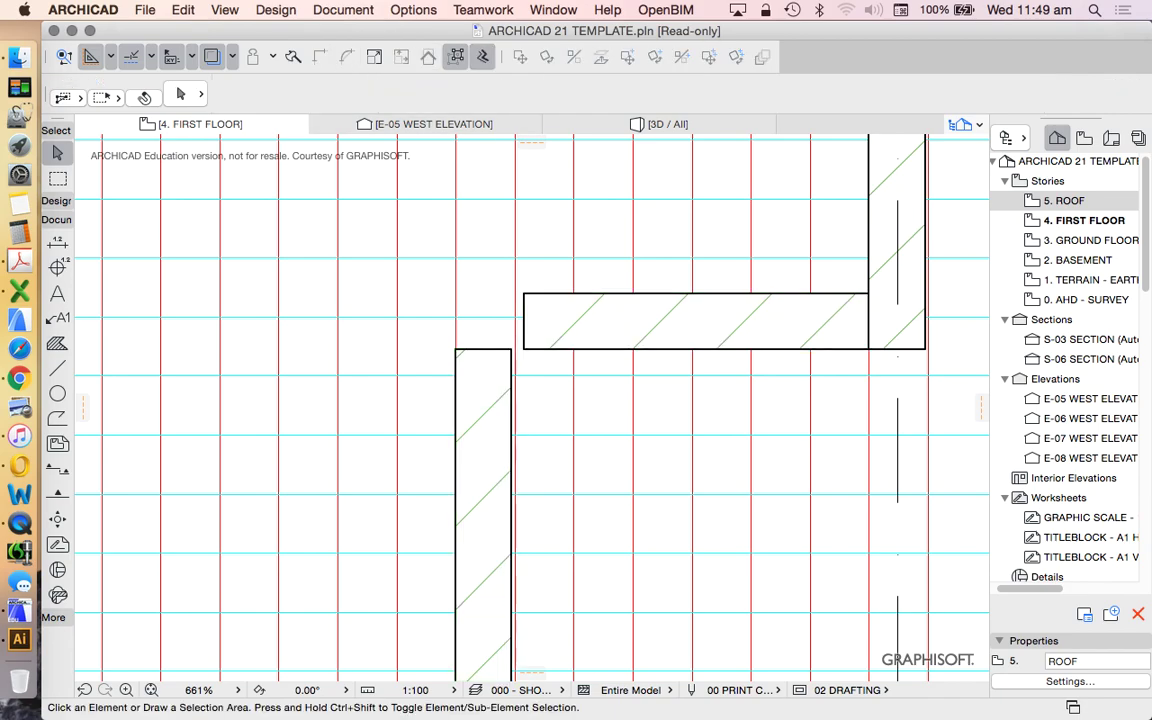
click(531, 346)
shift+click(479, 350)
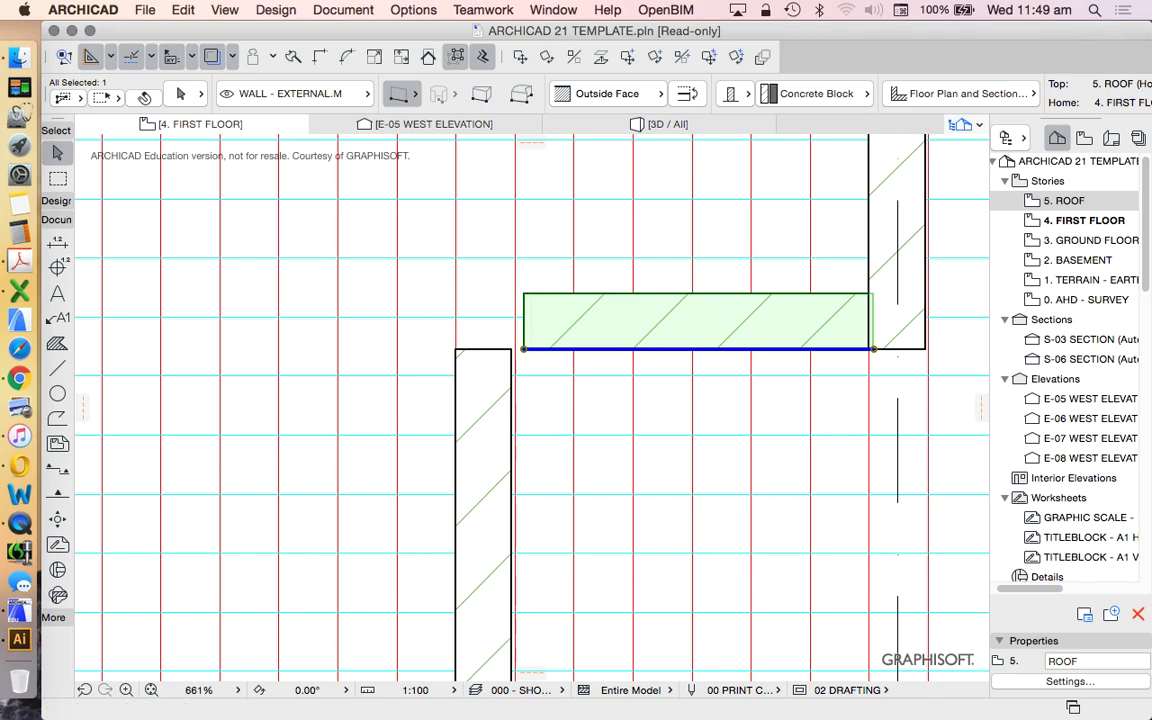
key(Escape)
Move the short horizontal wall at the step down to the next cyan guide line and back up by 10 mm.
scroll(710, 393, up, 3)
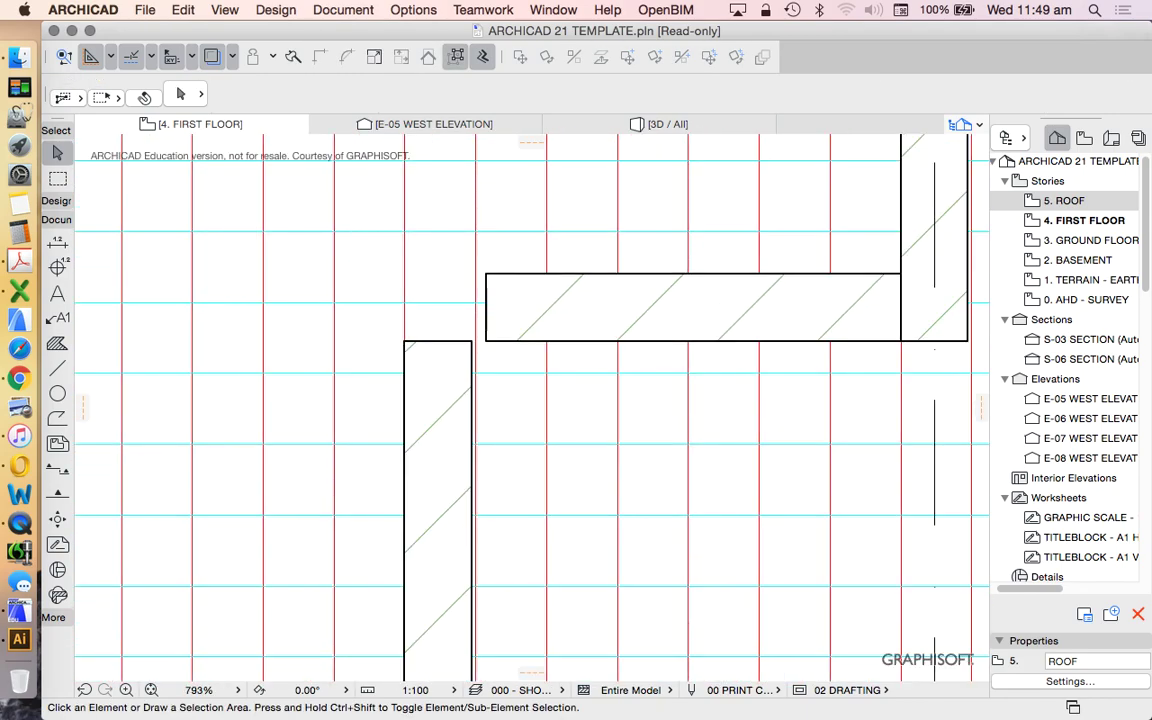
click(500, 340)
drag(500, 340, 501, 373)
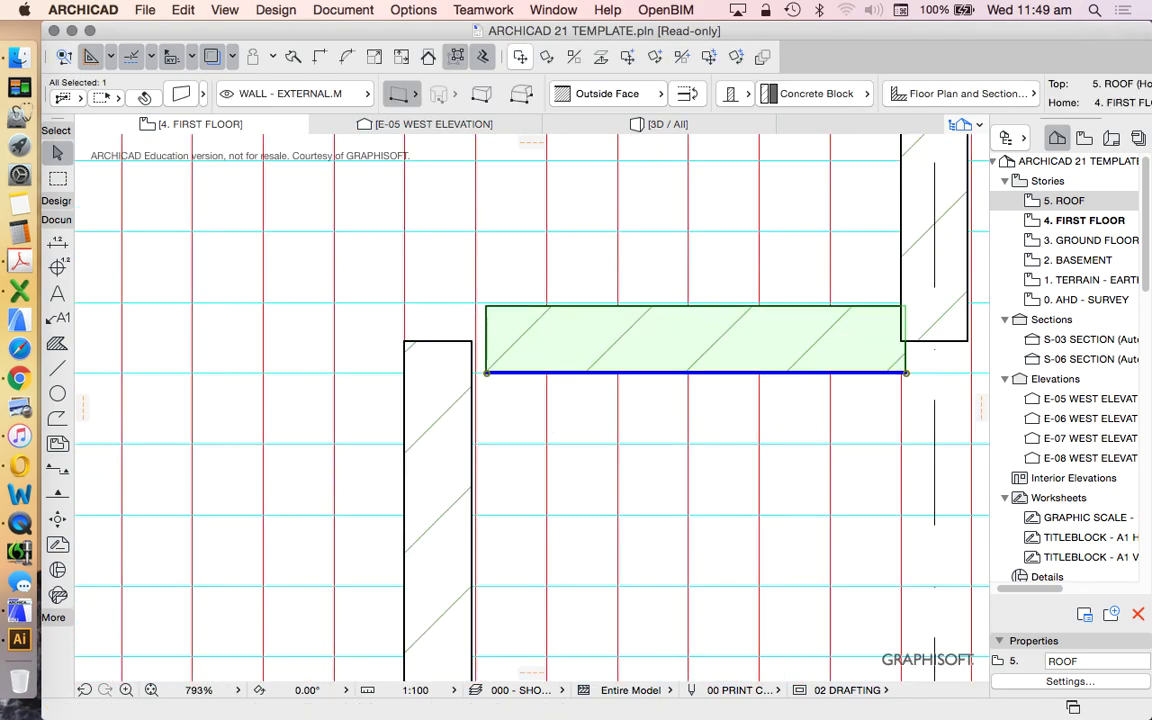
key(super+d)
click(518, 351)
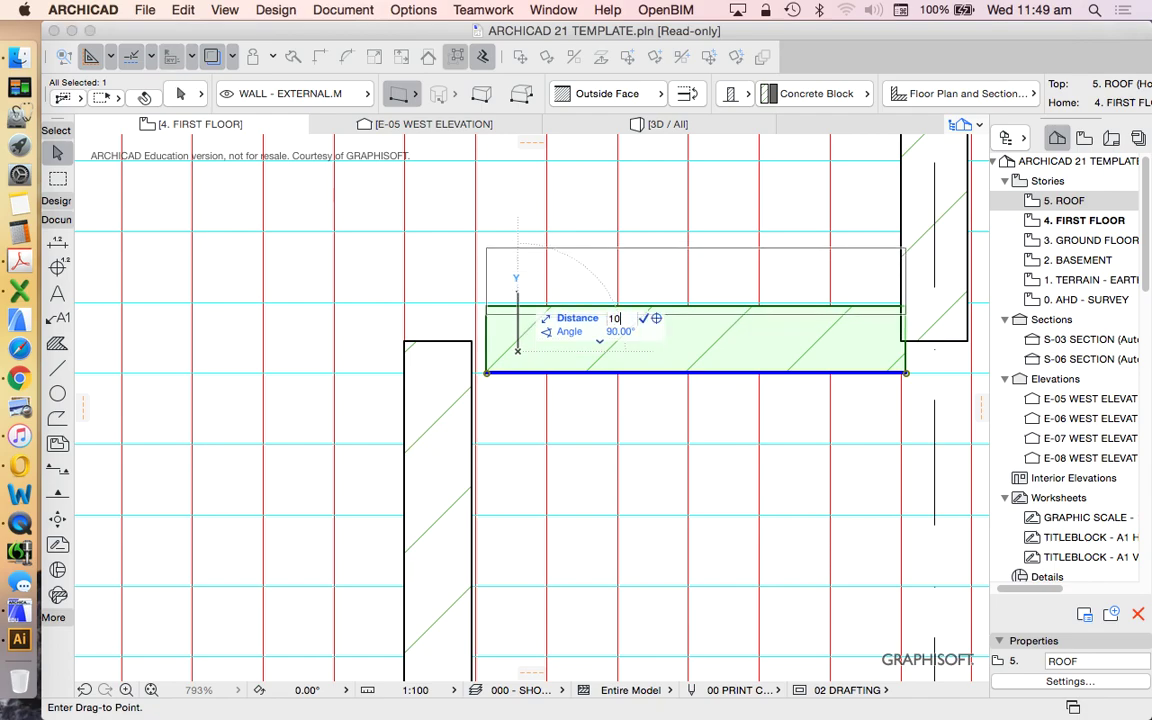
text(10)
key(Return)
Move the bottom wall down so its outer face meets the next cyan guide line, and shift it slightly back up.
scroll(610, 260, down, 10)
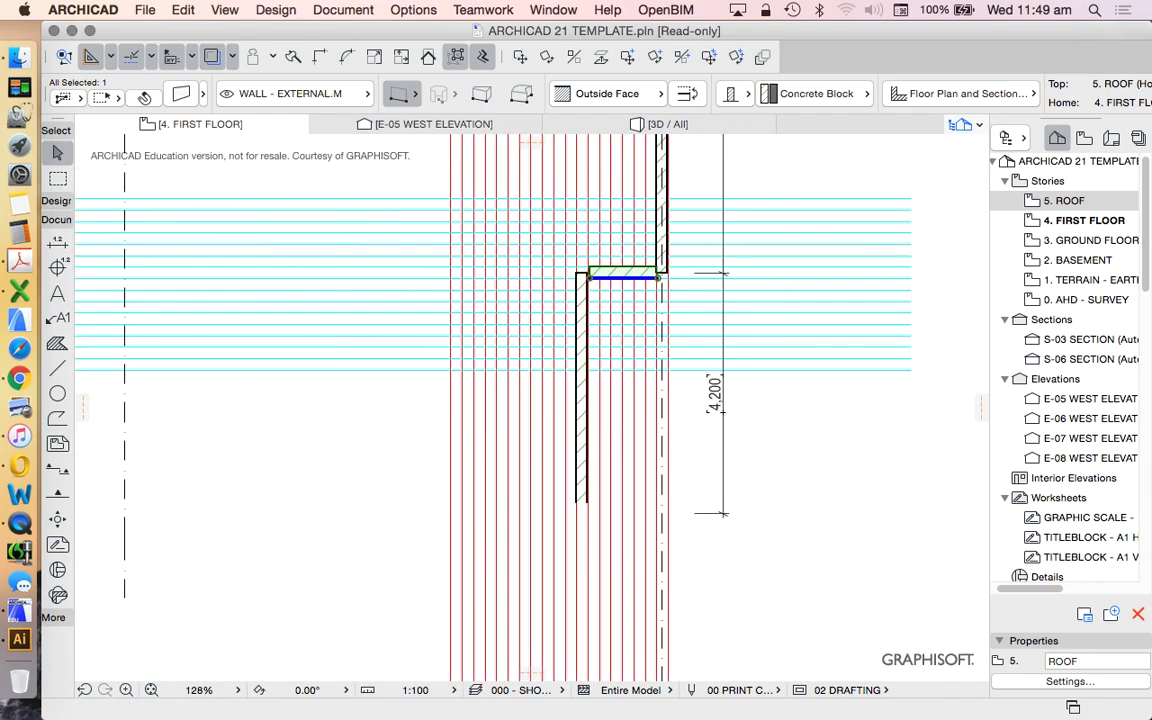
scroll(663, 244, up, 10)
key(Escape)
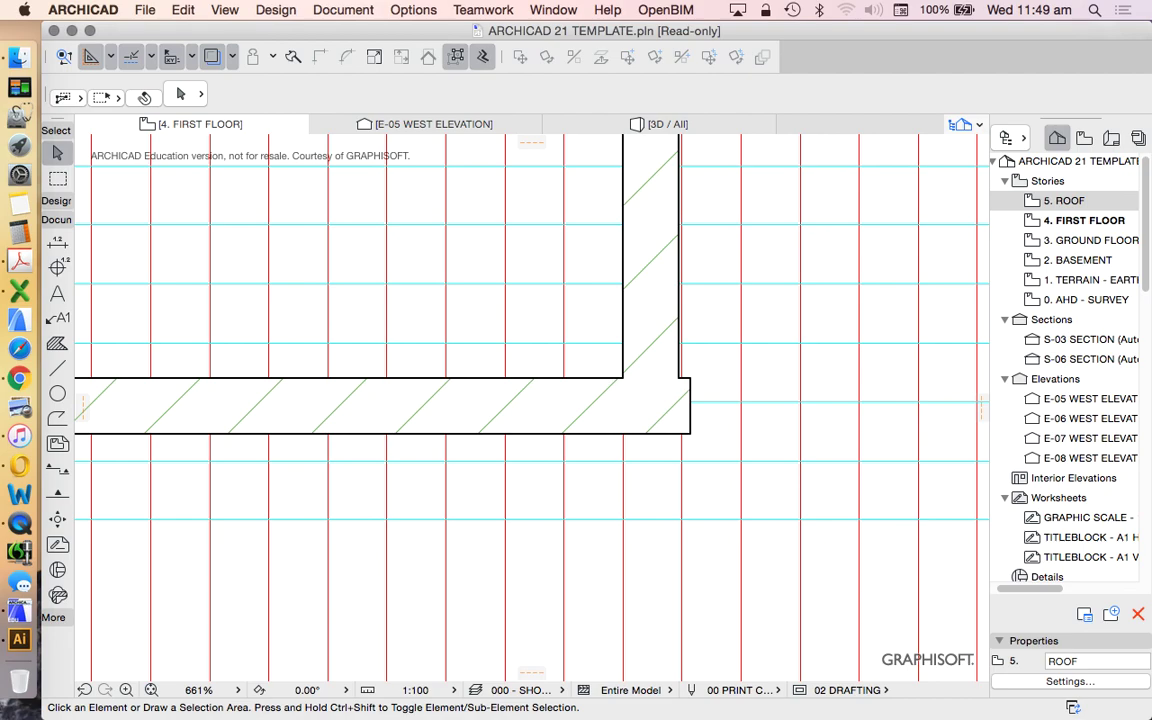
drag(580, 433, 581, 460)
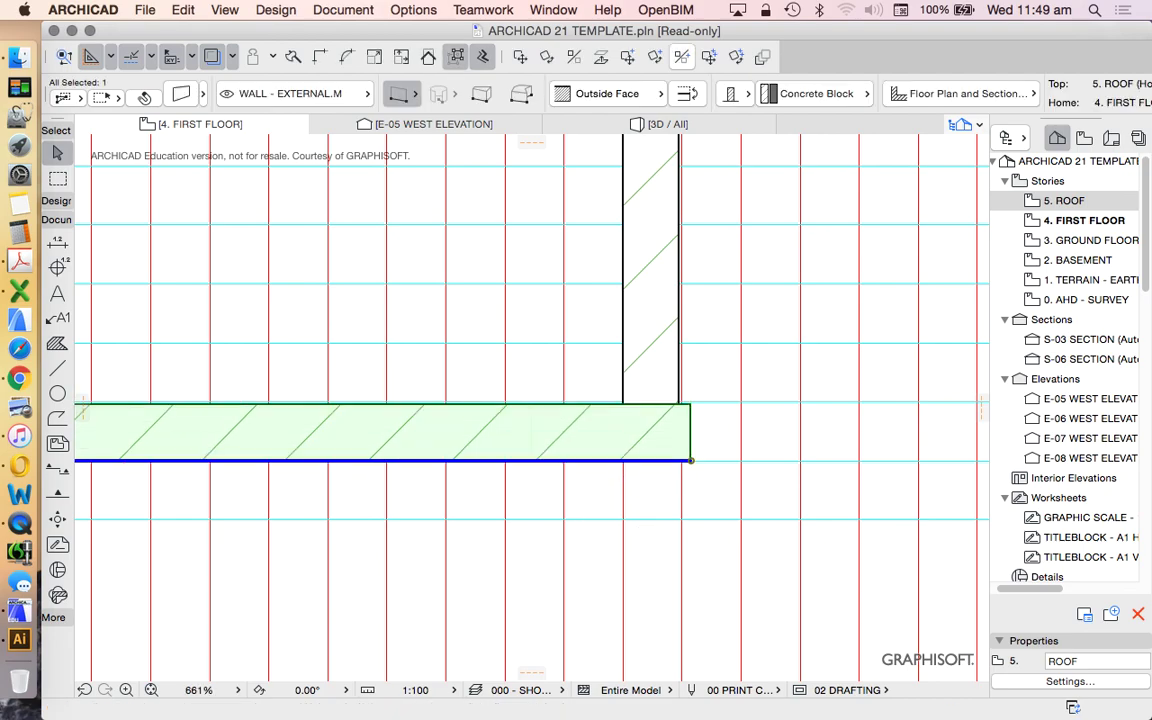
key(super+d)
click(716, 449)
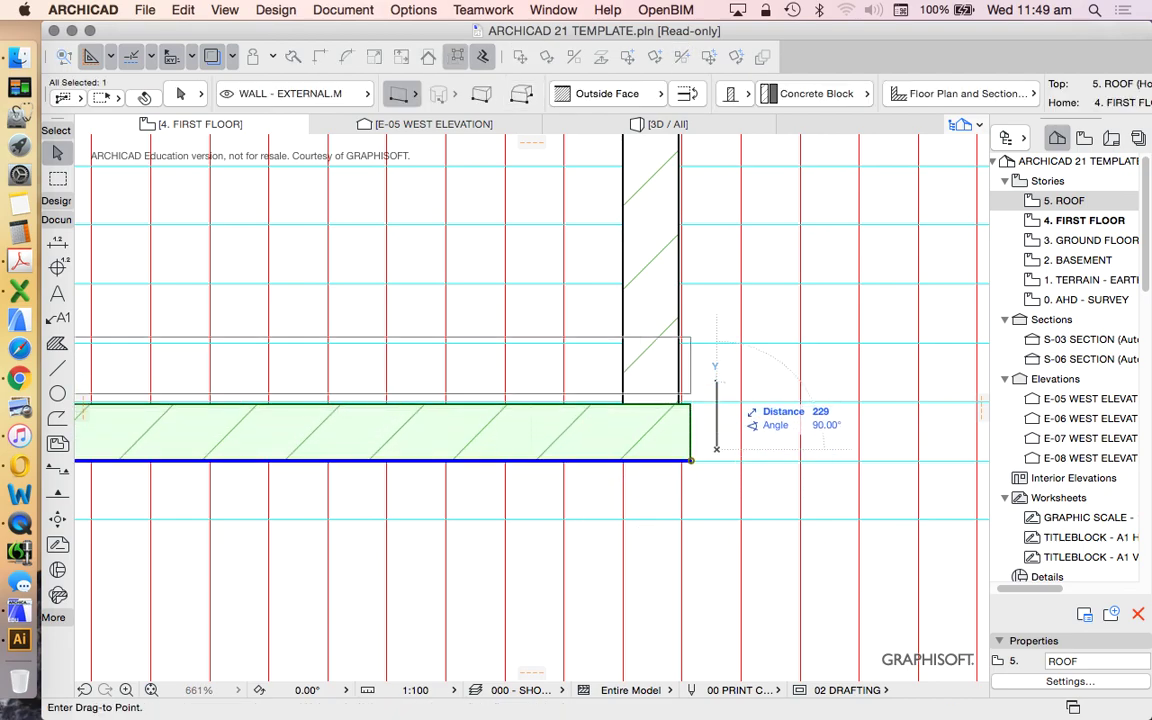
Intersect the short horizontal wall at the step with the vertical wall on grid line 2 to close their corner.
scroll(760, 370, down, 10)
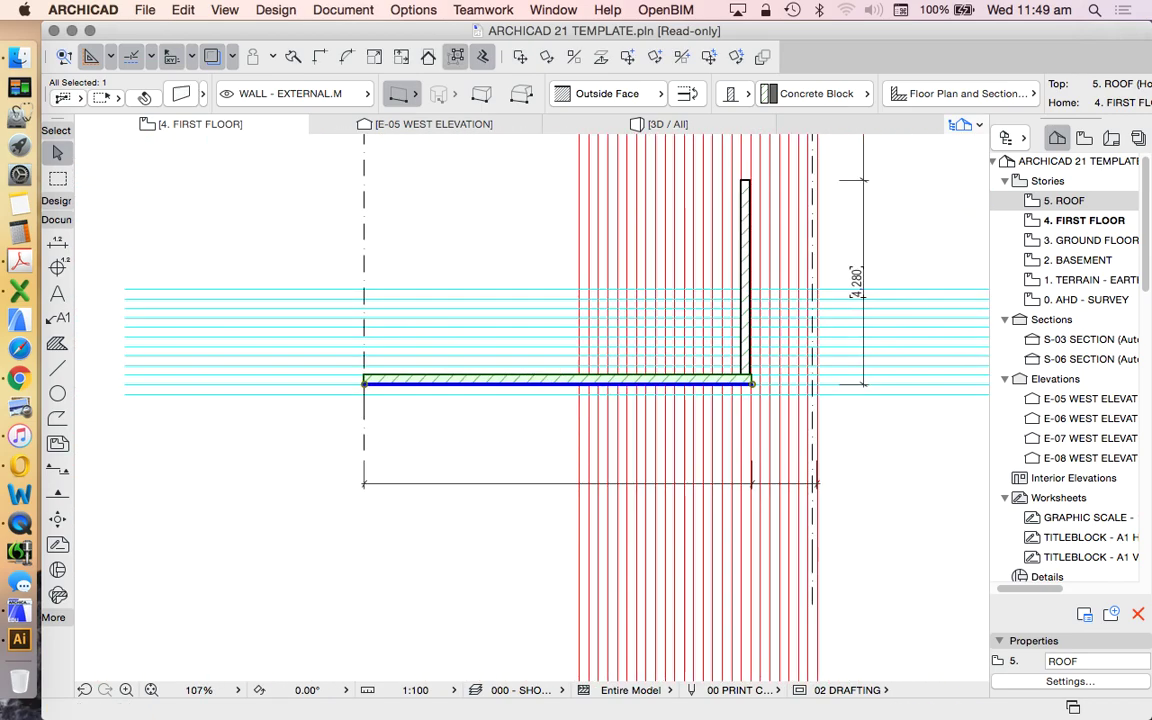
scroll(760, 375, up, 10)
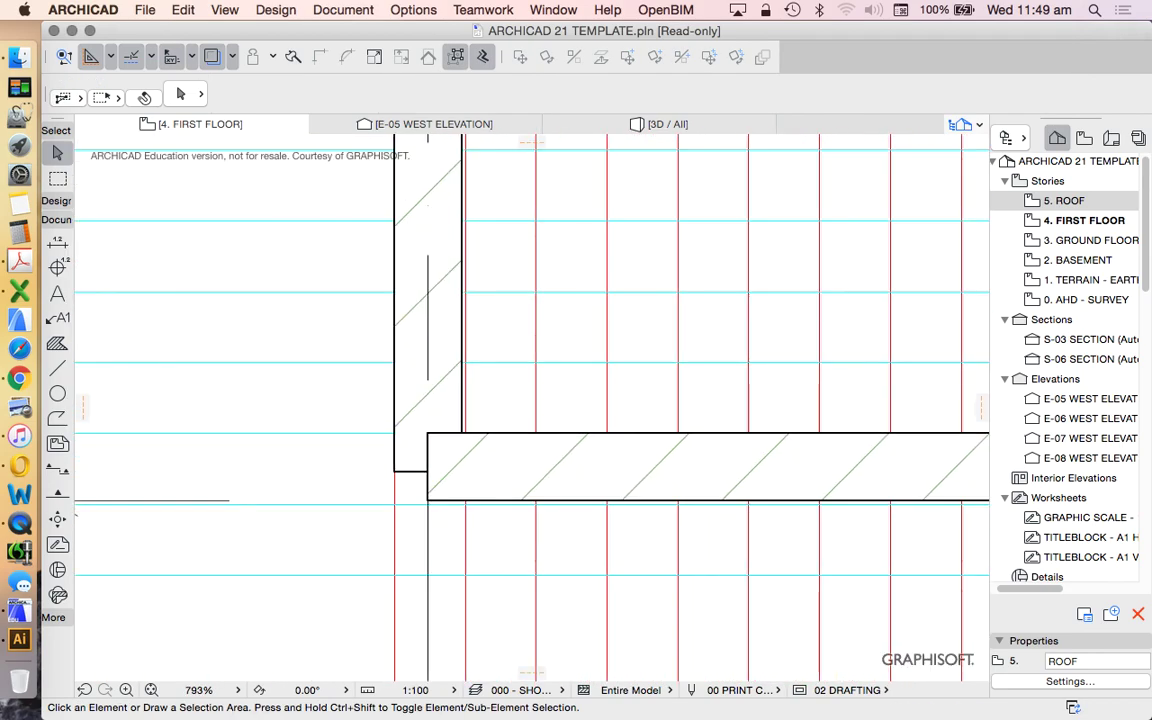
scroll(103, 501, down, 10)
scroll(643, 350, up, 3)
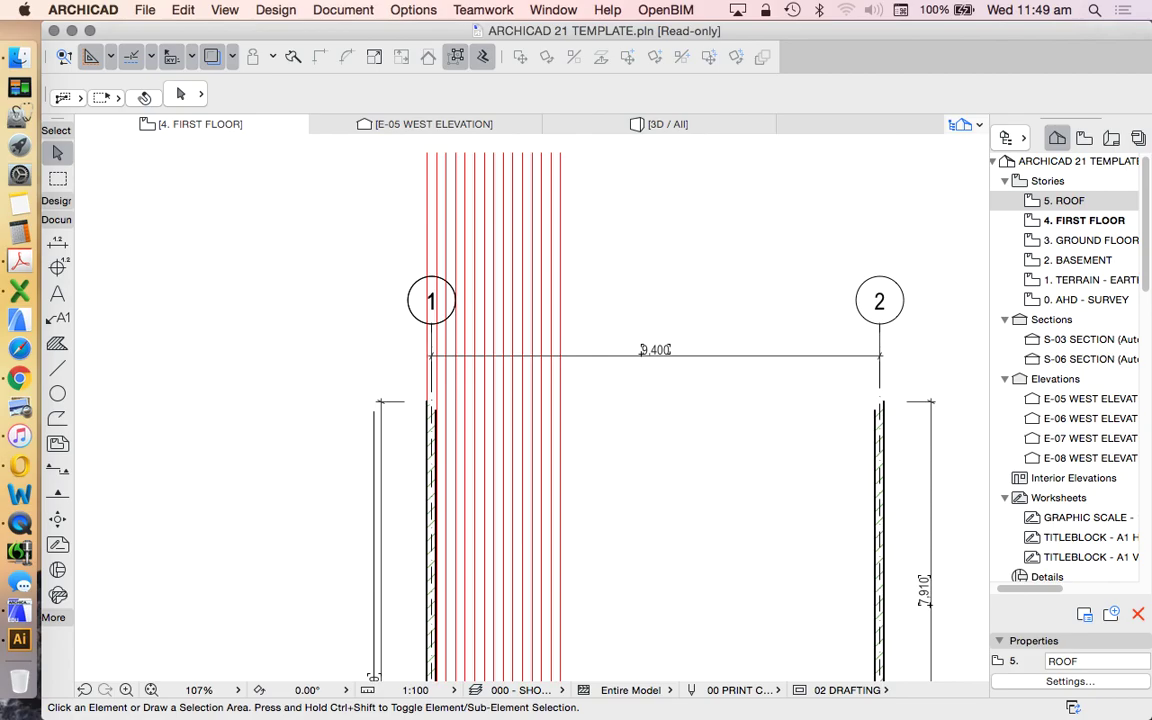
scroll(557, 287, down, 4)
scroll(698, 456, up, 4)
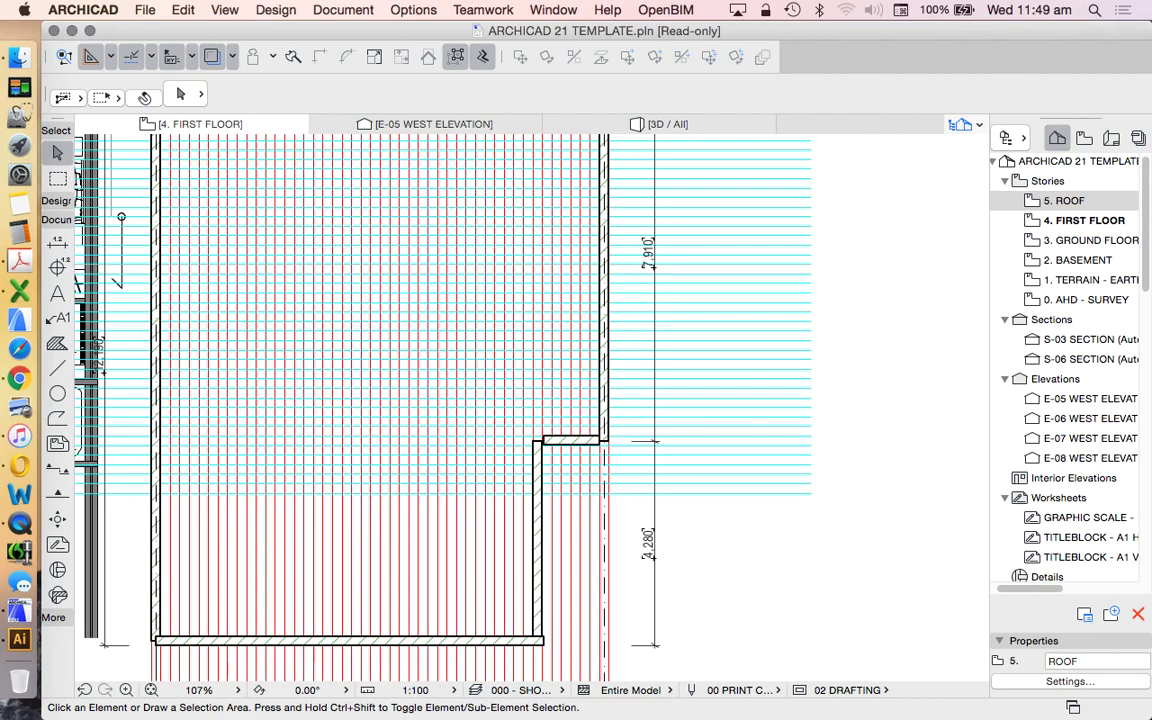
scroll(592, 441, up, 9)
click(575, 440)
shift+click(667, 400)
click(320, 57)
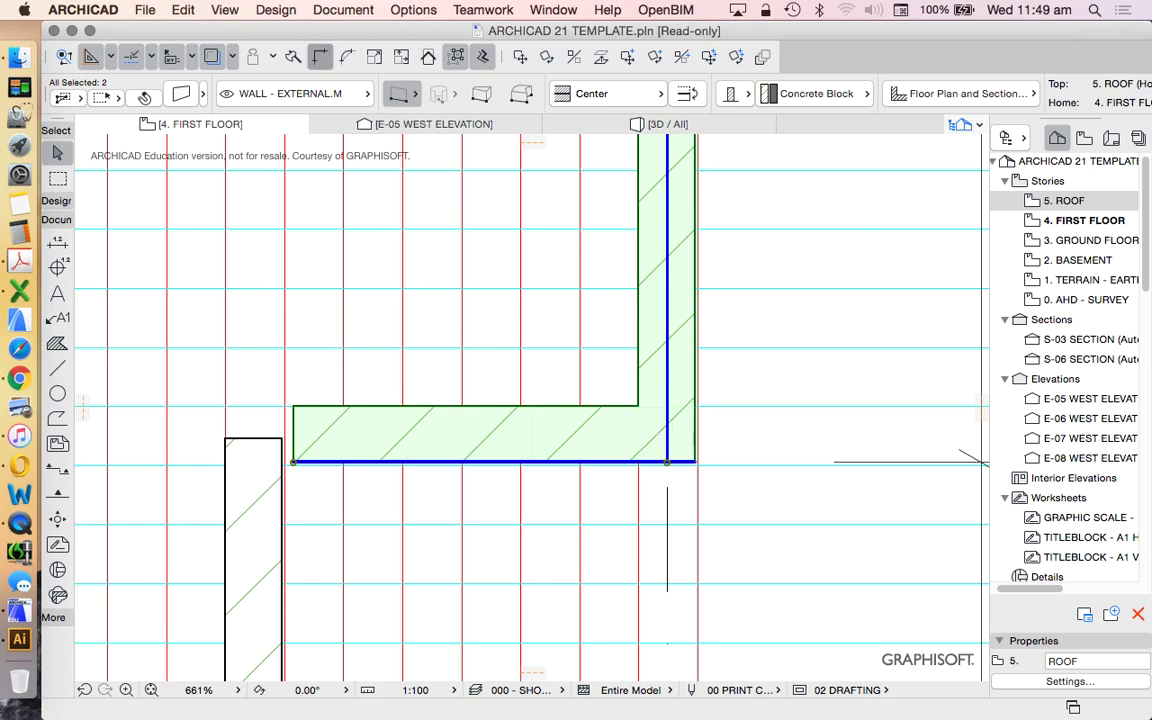
key(Escape)
click(294, 419)
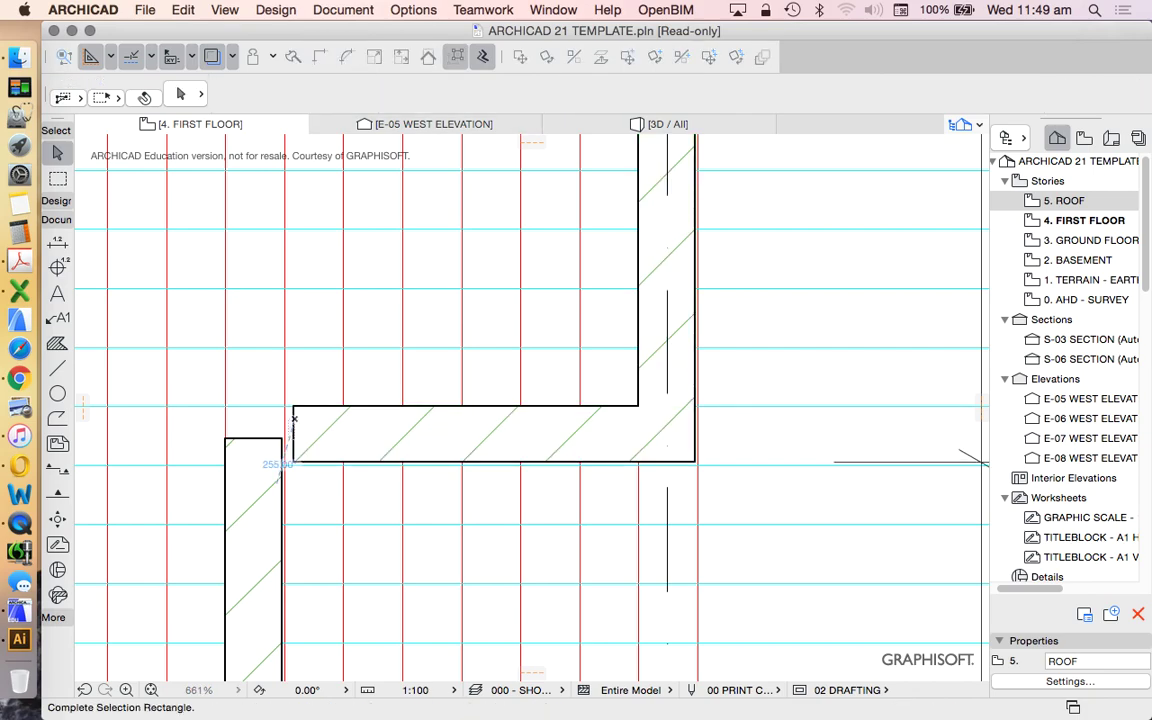
key(Escape)
Intersect the short horizontal wall at the step with the vertical wall below it.
click(531, 440)
shift+click(254, 470)
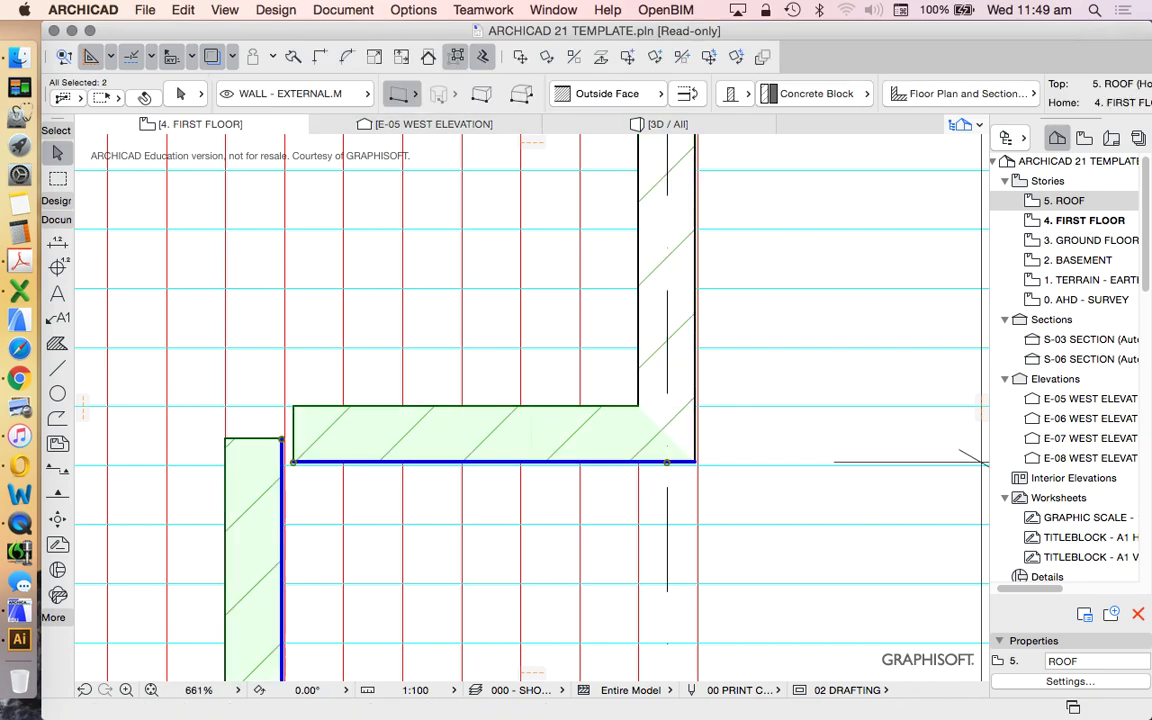
click(320, 57)
scroll(482, 249, down, 4)
scroll(482, 249, down, 3)
scroll(457, 386, up, 7)
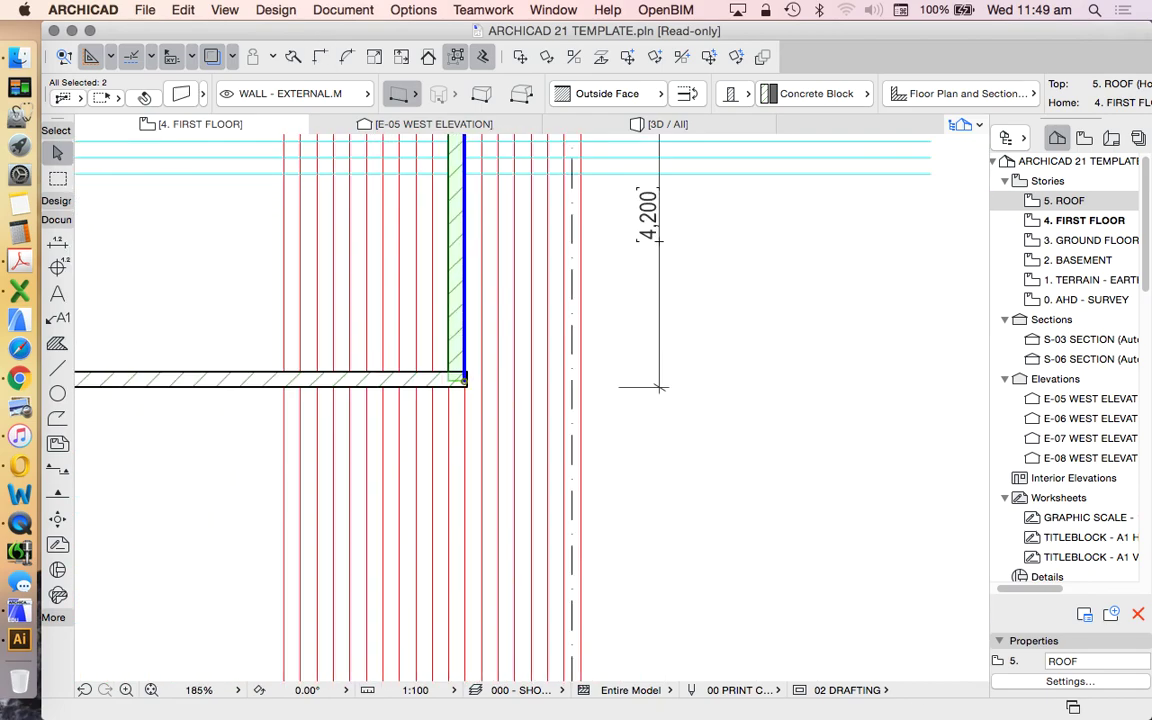
key(Escape)
Intersect the vertical wall below the step with the bottom wall at the plan's lower right corner.
click(469, 340)
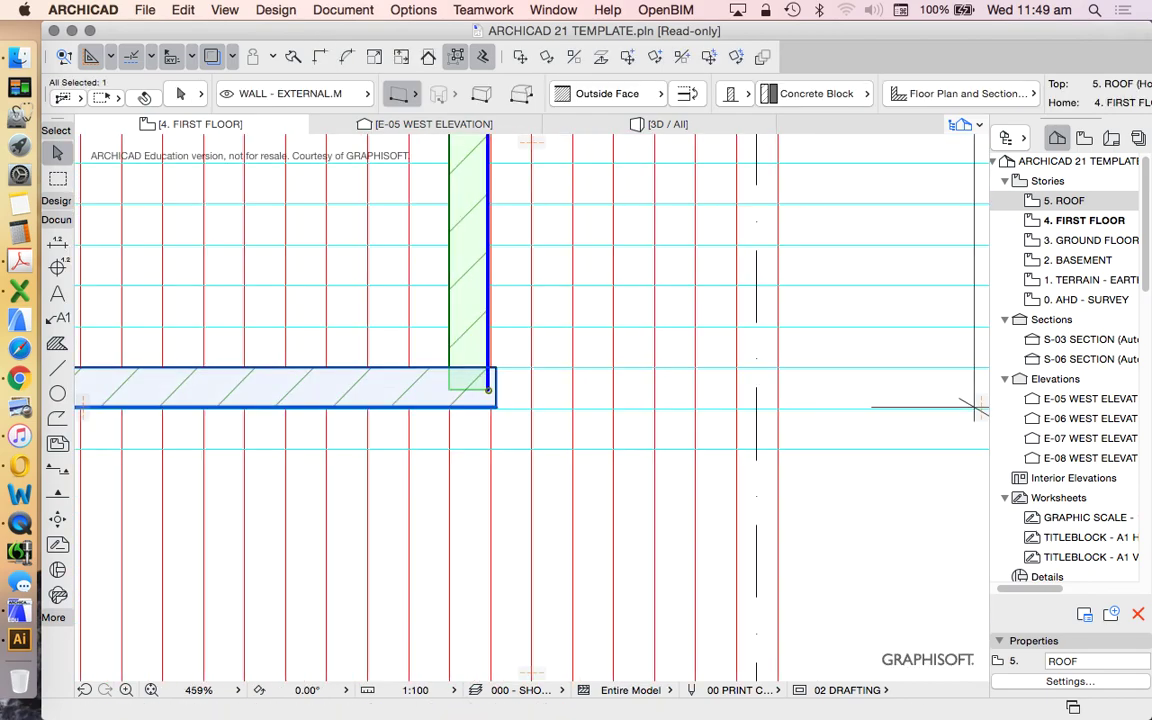
shift+click(420, 387)
click(320, 57)
key(Escape)
scroll(970, 408, down, 6)
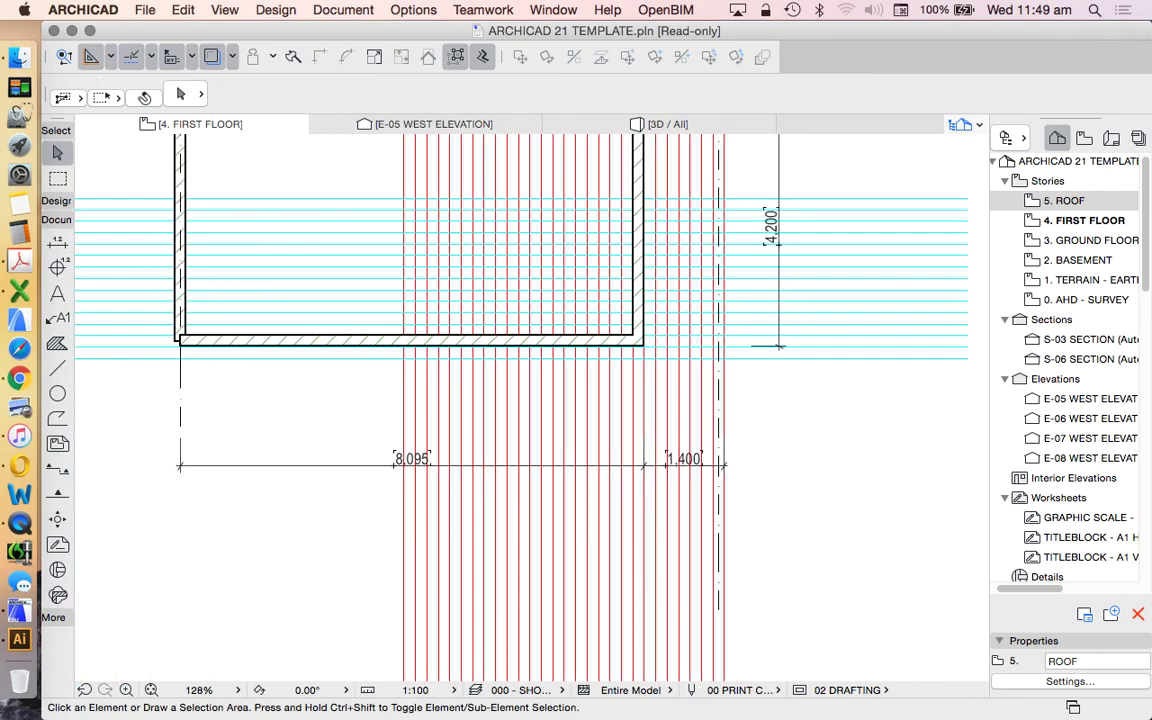
Intersect the wall on grid line 1 with the bottom wall at the plan's lower left corner.
scroll(480, 360, up, 8)
click(467, 340)
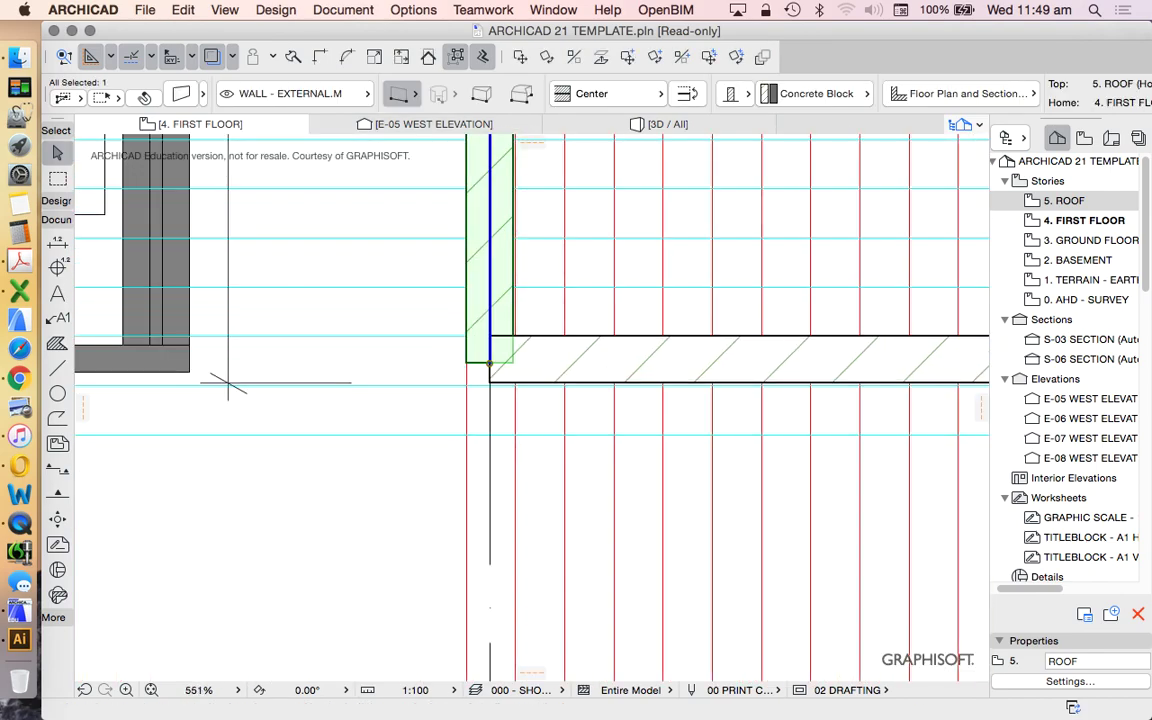
shift+click(540, 382)
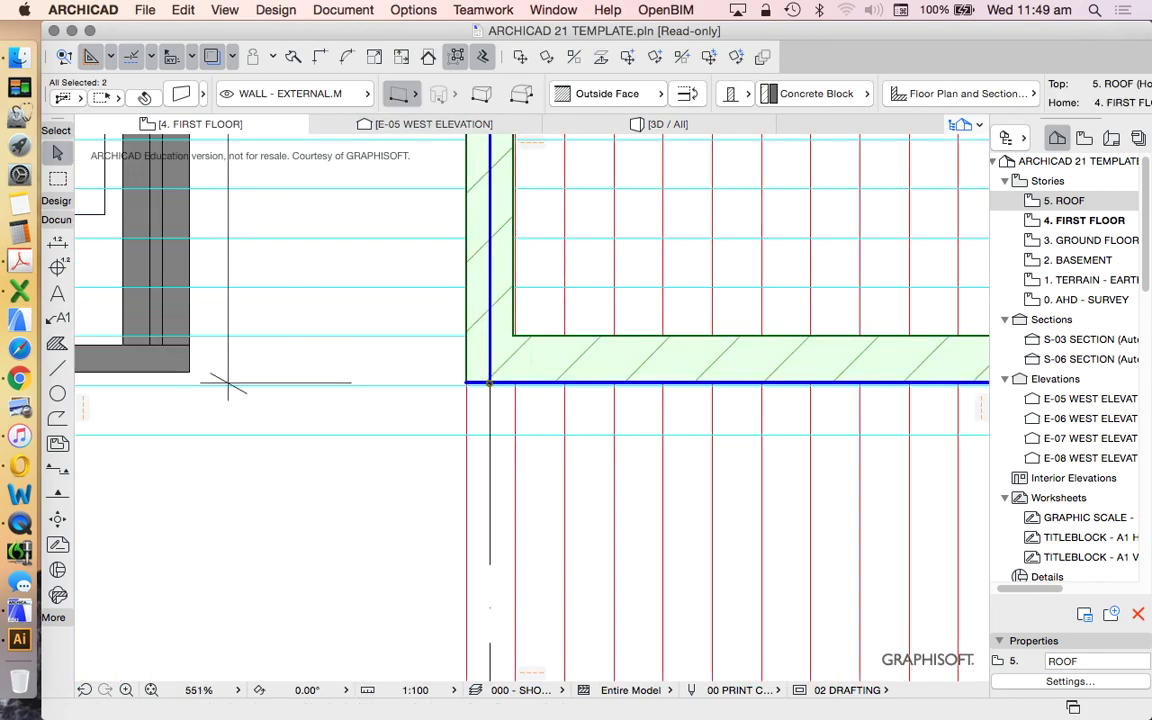
key(Escape)
Turn off the trace reference so only the first-floor plans are displayed.
scroll(401, 395, down, 8)
scroll(401, 395, up, 1)
scroll(401, 395, down, 6)
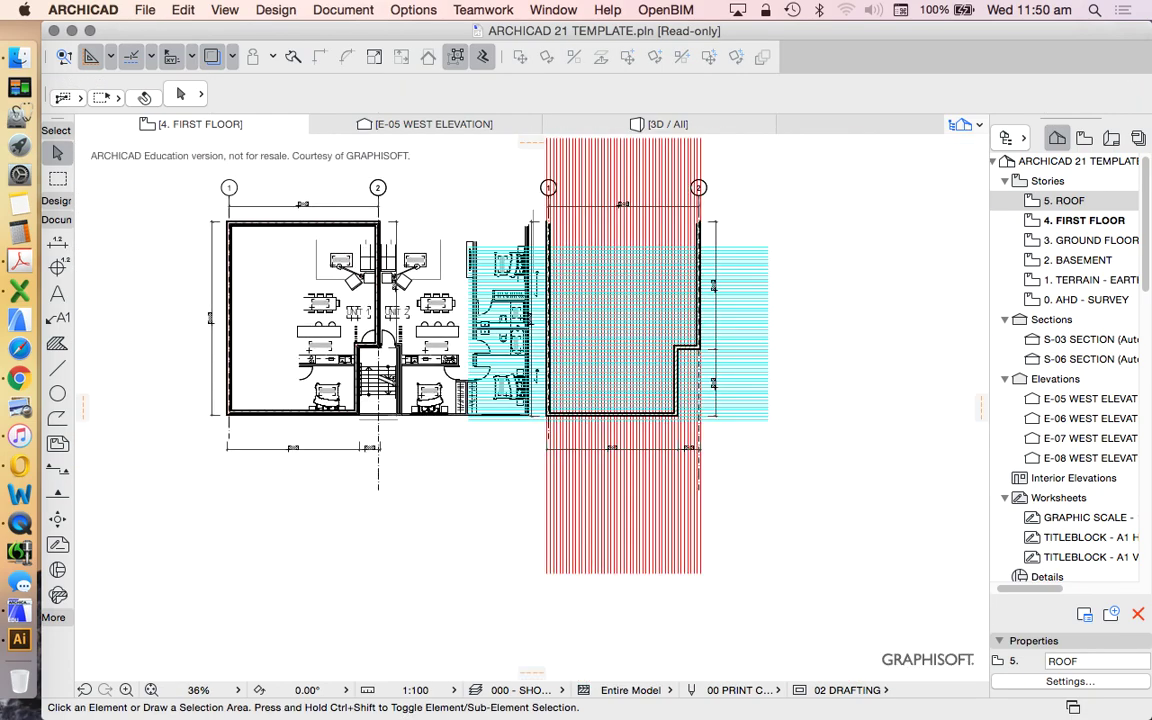
click(210, 55)
Examine the overall and step dimensions around the adjusted plan and compare it with the original plan.
scroll(666, 426, up, 3)
scroll(608, 466, up, 3)
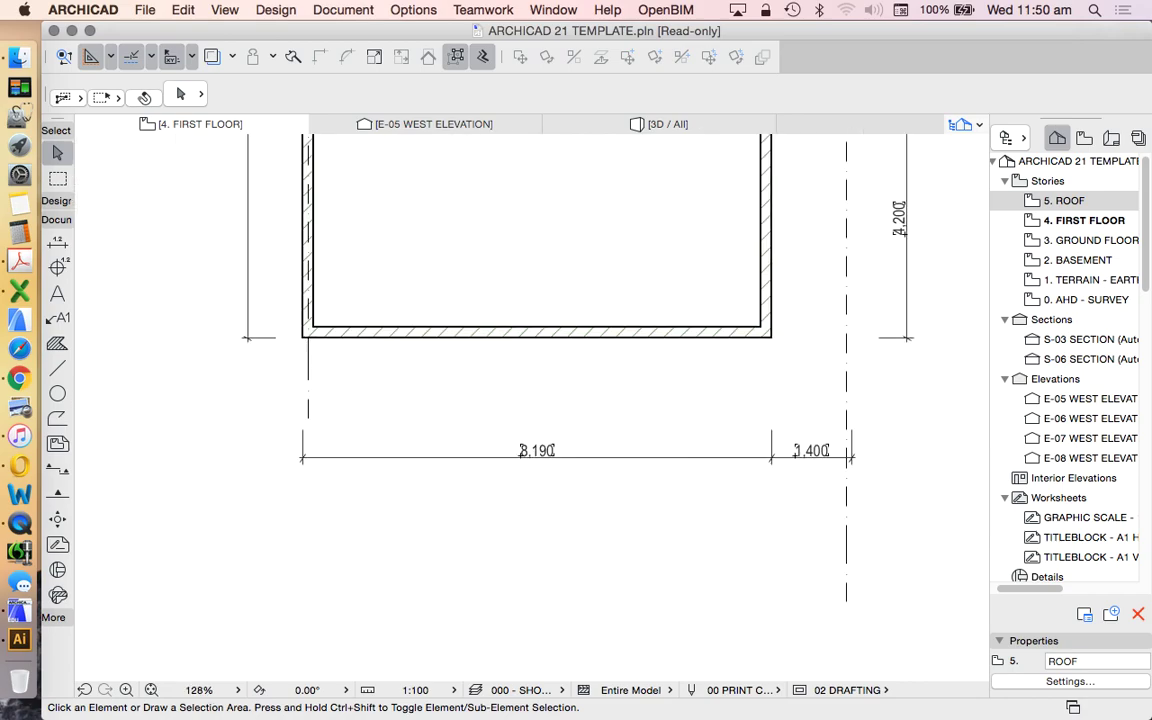
scroll(520, 452, up, 4)
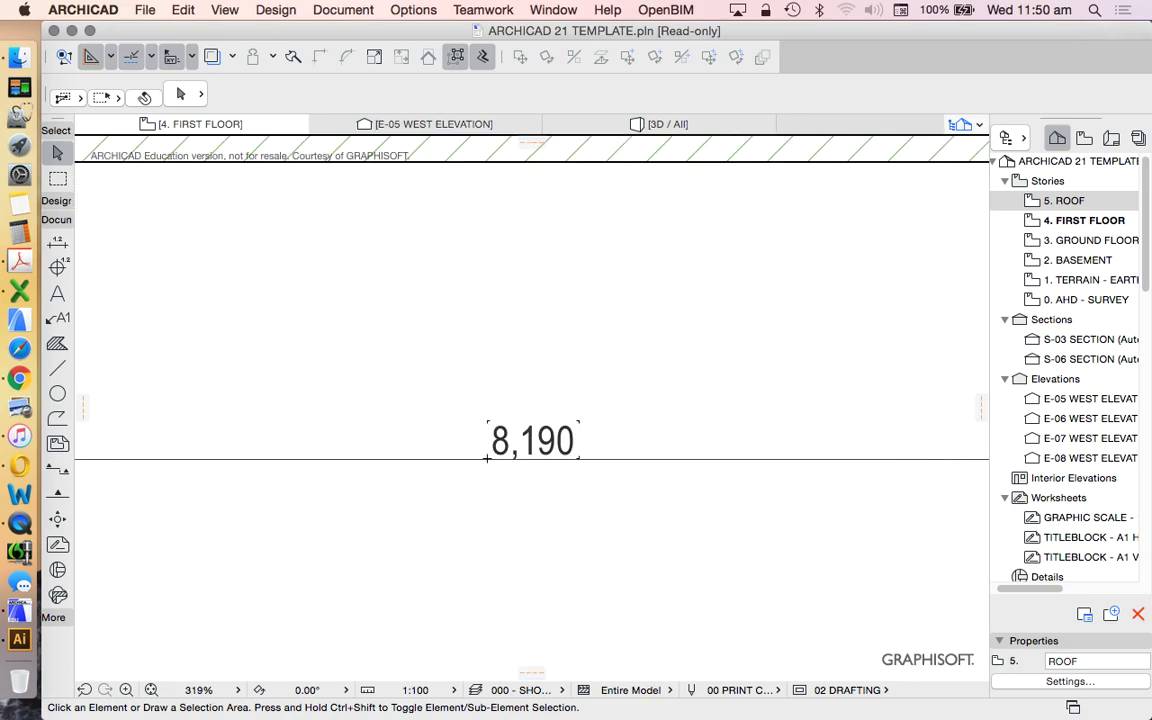
scroll(480, 452, down, 3)
scroll(452, 452, up, 2)
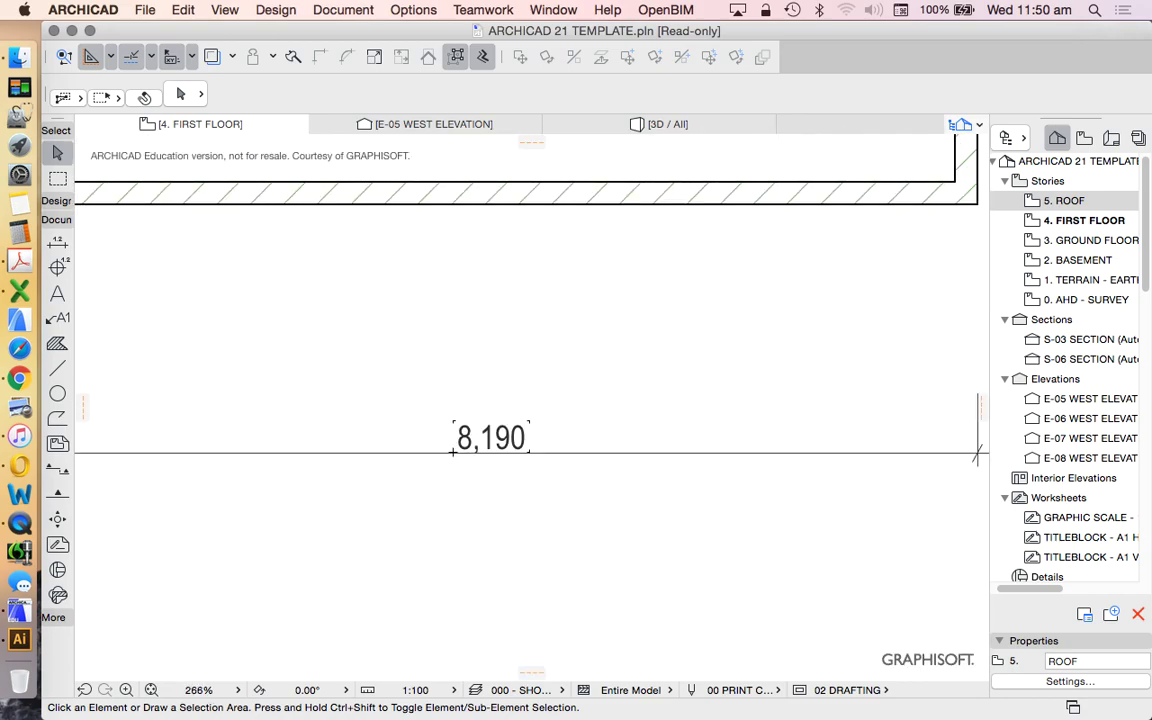
scroll(472, 446, down, 5)
scroll(472, 446, down, 2)
scroll(700, 232, up, 3)
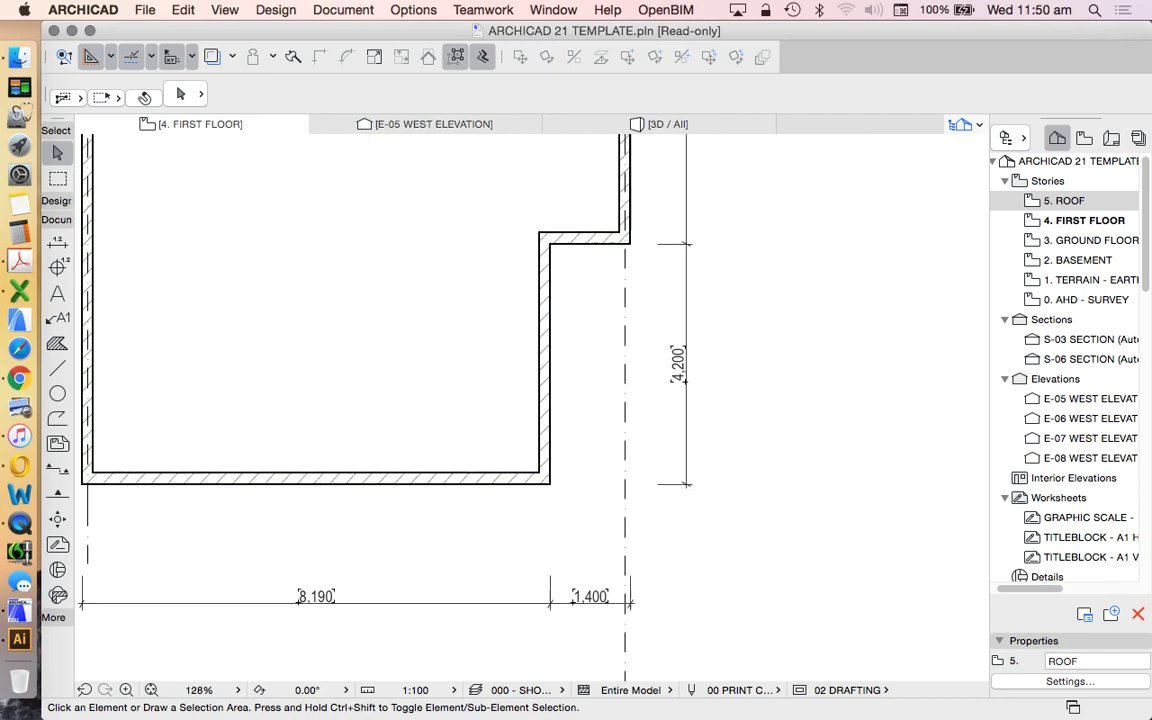
scroll(615, 300, up, 1)
scroll(530, 400, down, 4)
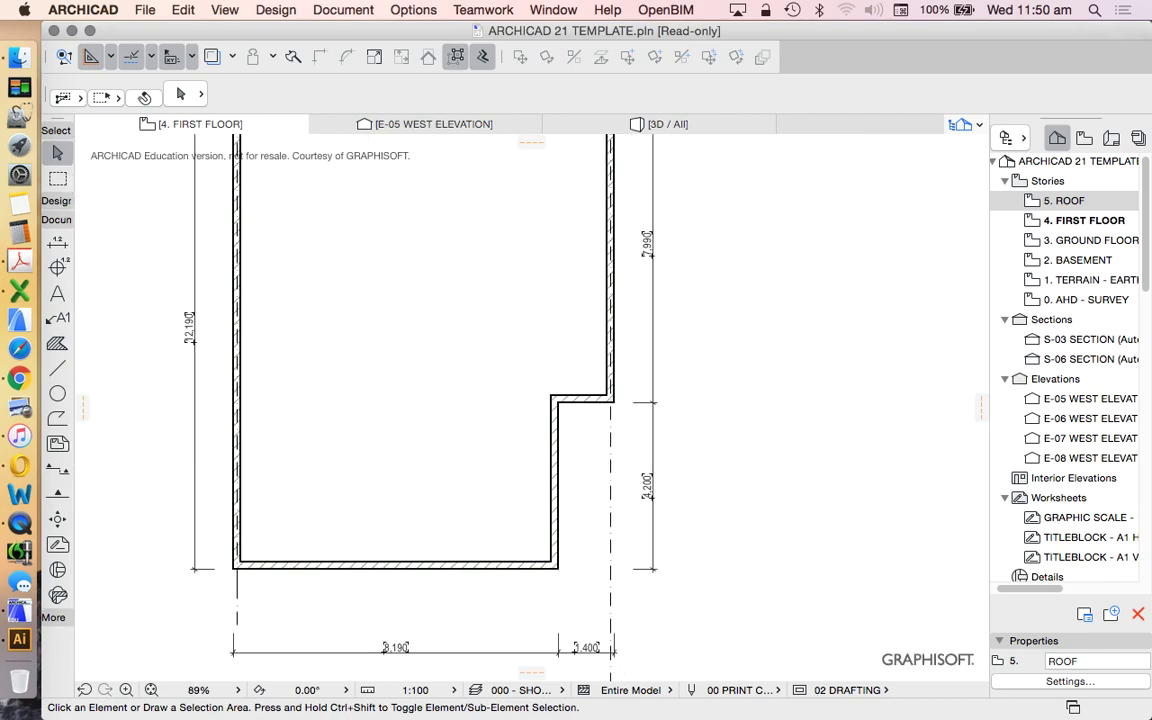
scroll(530, 400, up, 2)
scroll(530, 400, down, 5)
scroll(592, 436, up, 6)
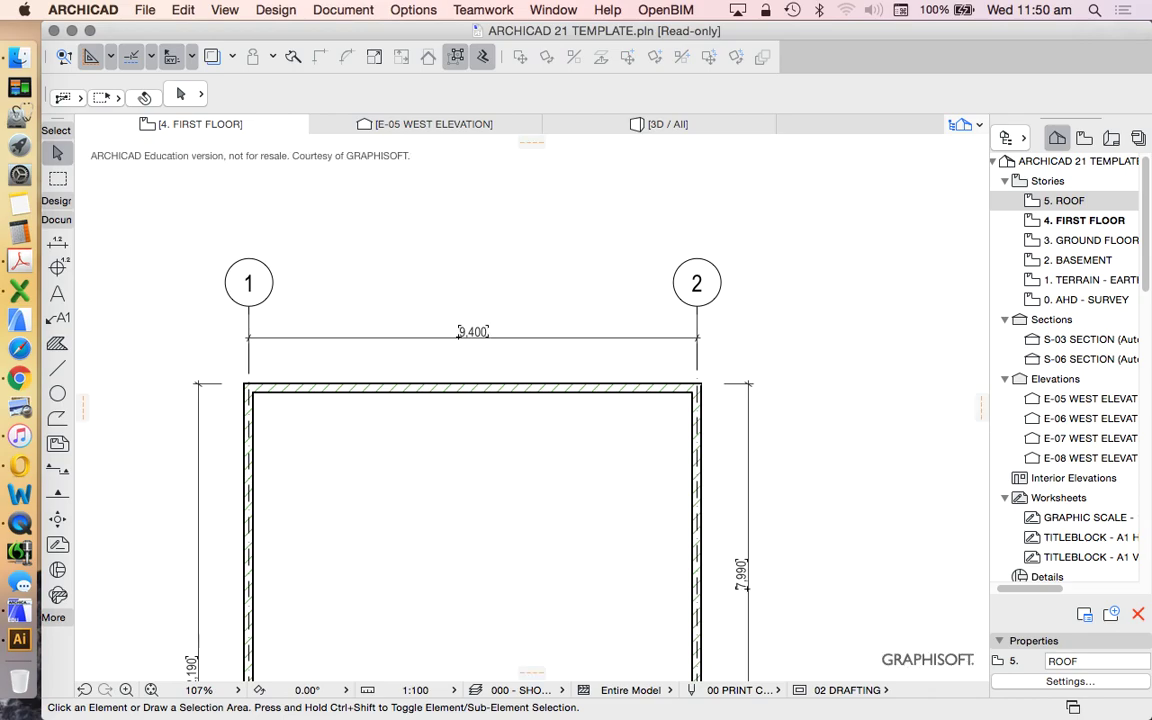
scroll(592, 436, down, 4)
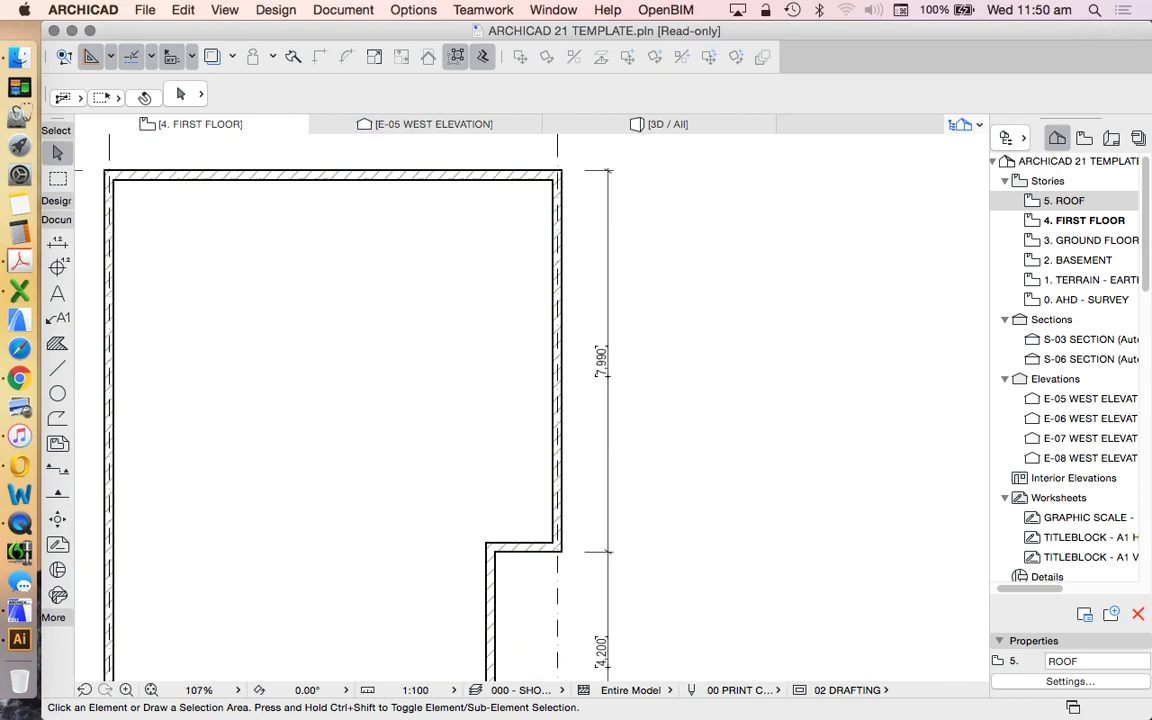
scroll(789, 279, down, 2)
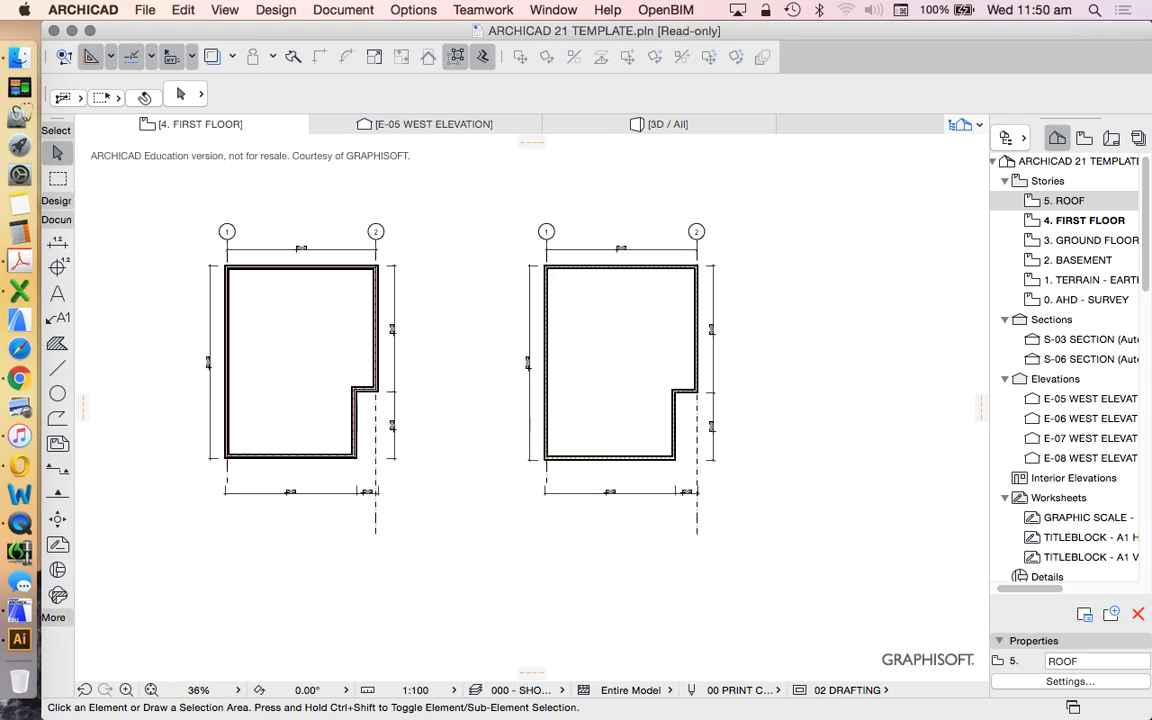
Enable Snap Points alongside the snap guides to get division marks along the top wall.
click(131, 55)
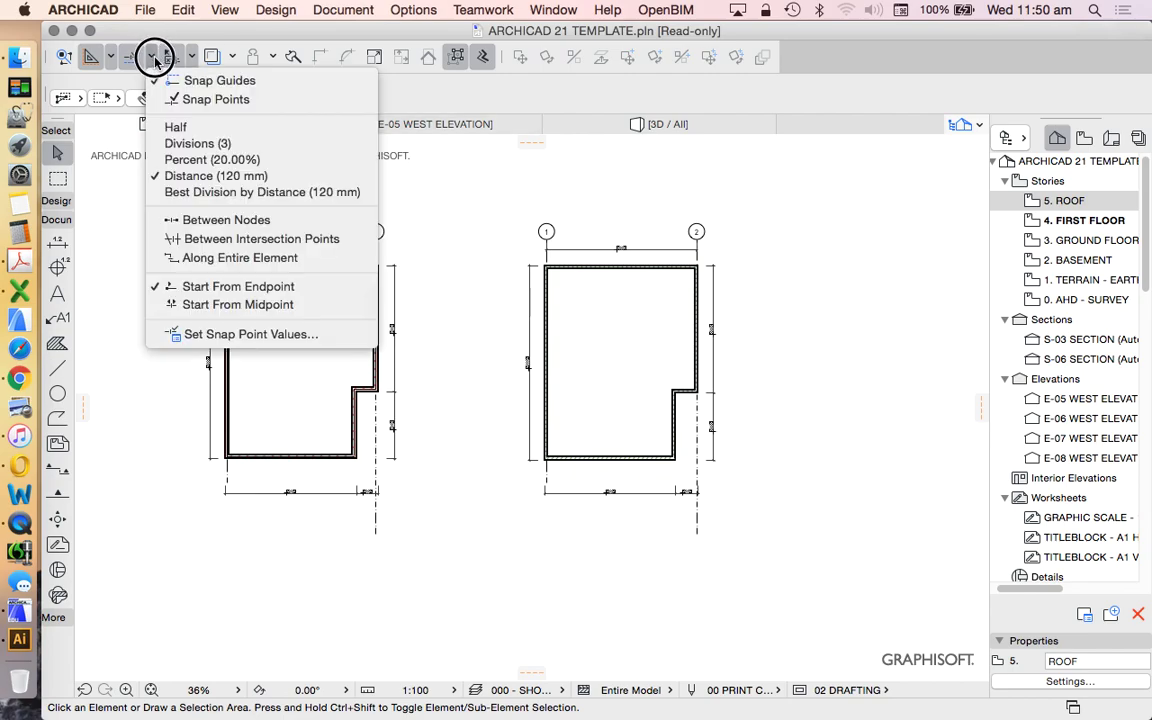
click(165, 95)
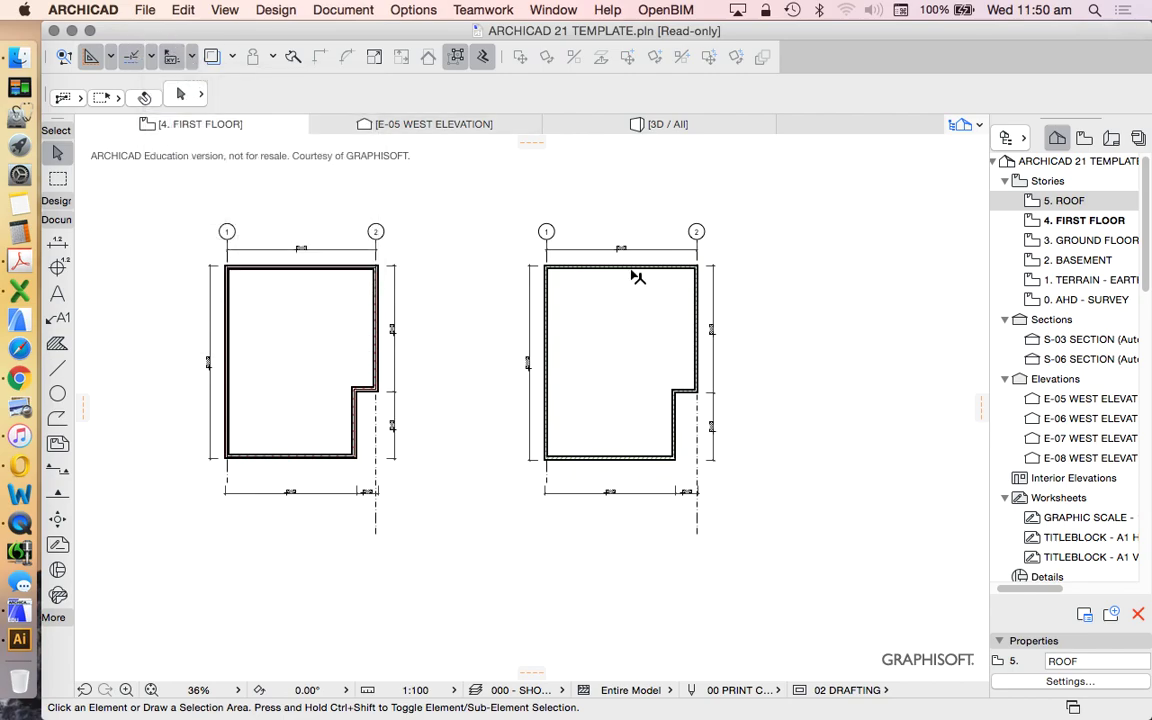
scroll(694, 260, up, 5)
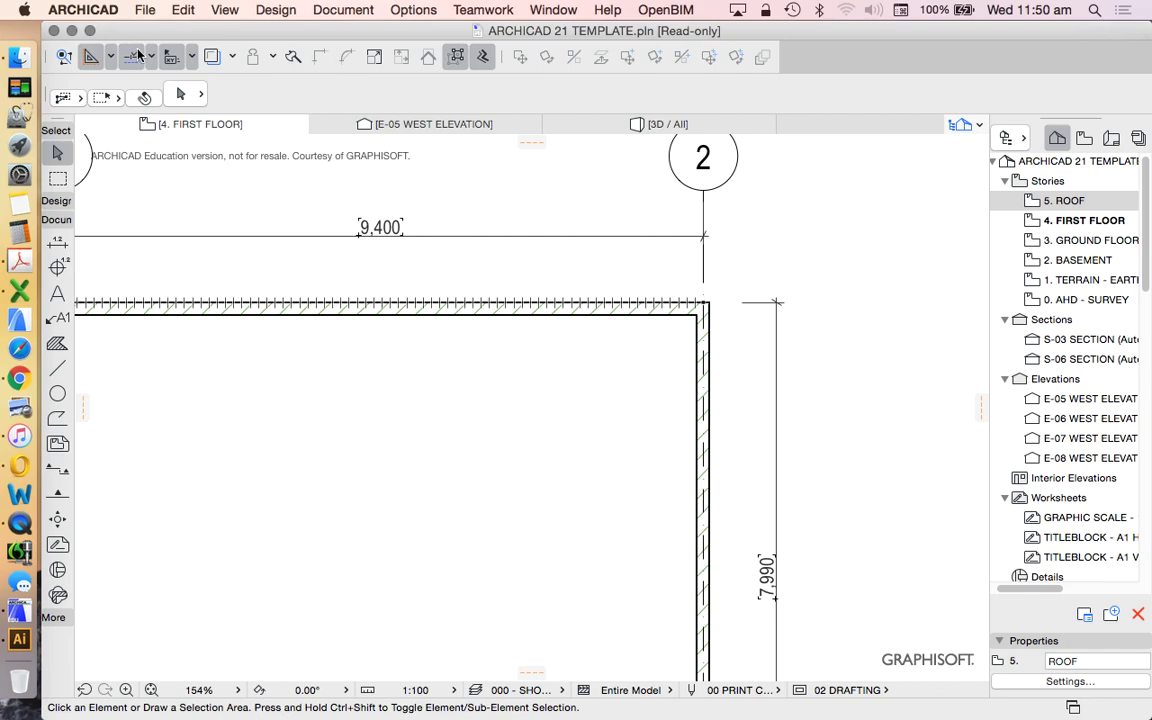
Set the snap point distance to 200 mm.
click(150, 56)
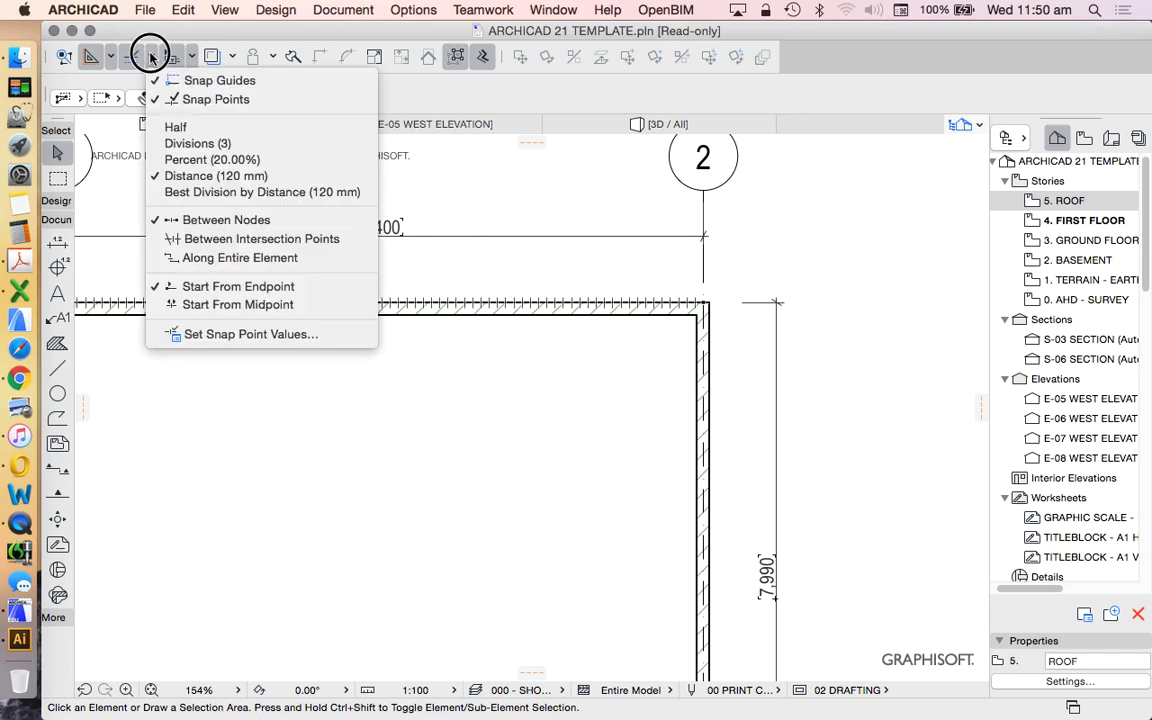
click(244, 334)
key(Tab)
key(Tab)
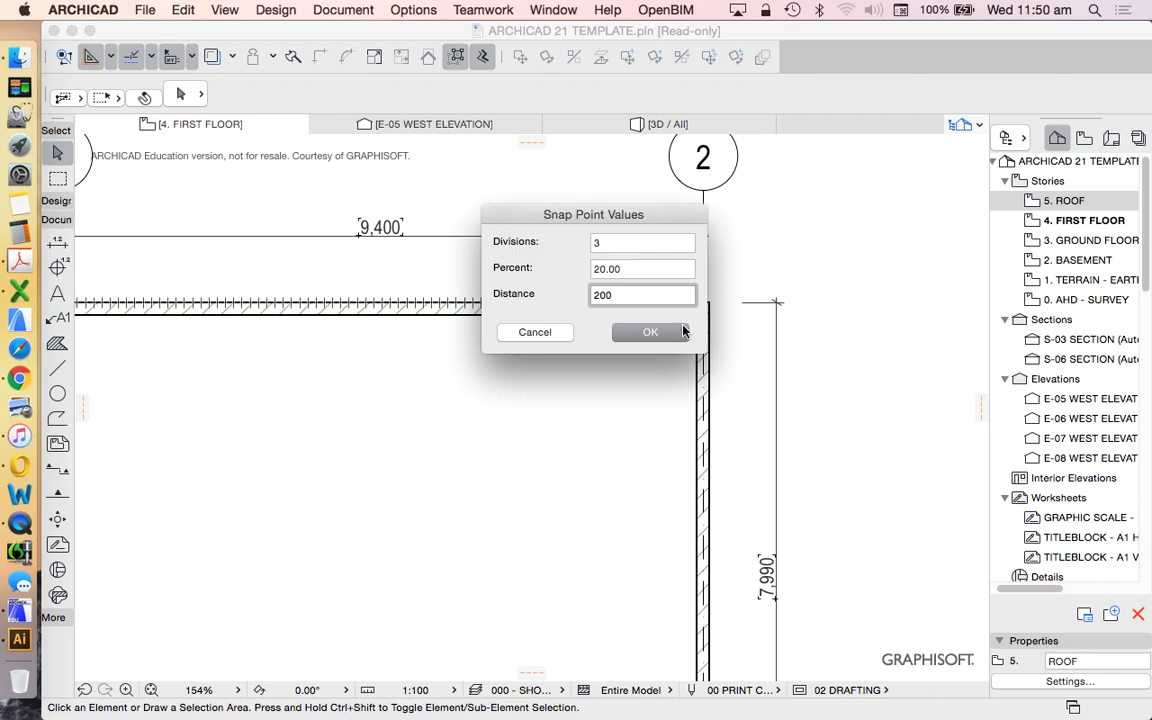
text(200)
click(683, 331)
Examine the snap point spacing along the adjusted plan's top wall and review both plans' outlines and dimensions.
scroll(600, 330, down, 3)
scroll(545, 322, up, 3)
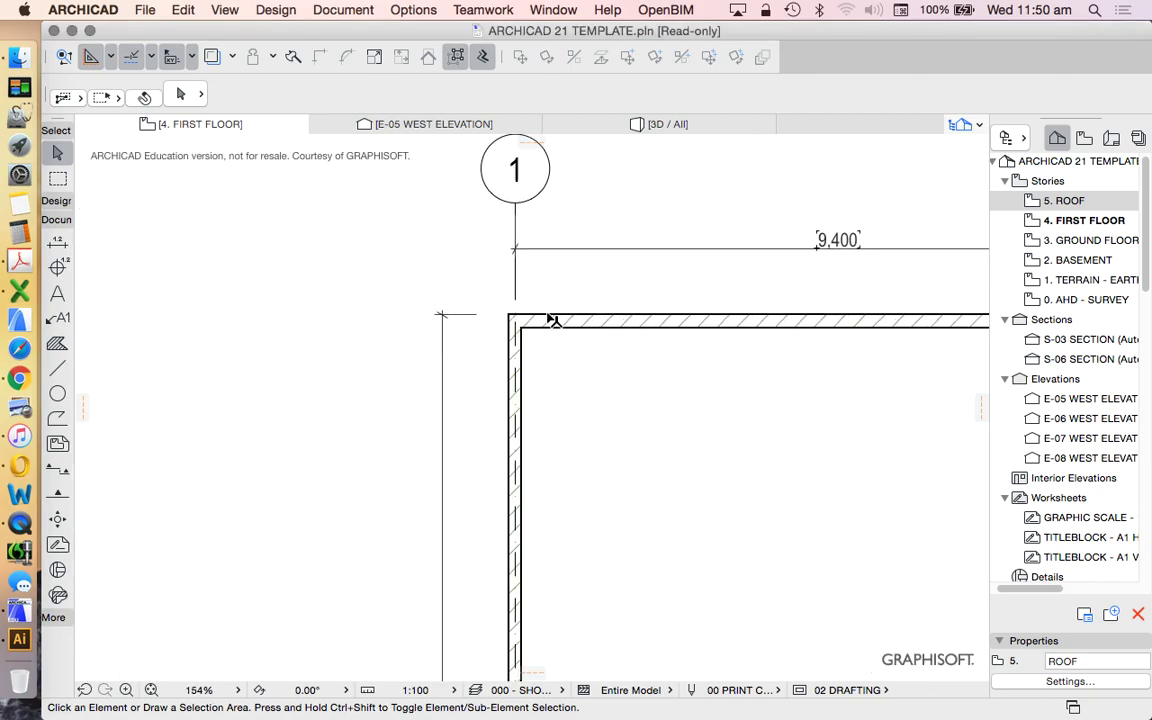
scroll(549, 320, down, 3)
scroll(548, 319, up, 2)
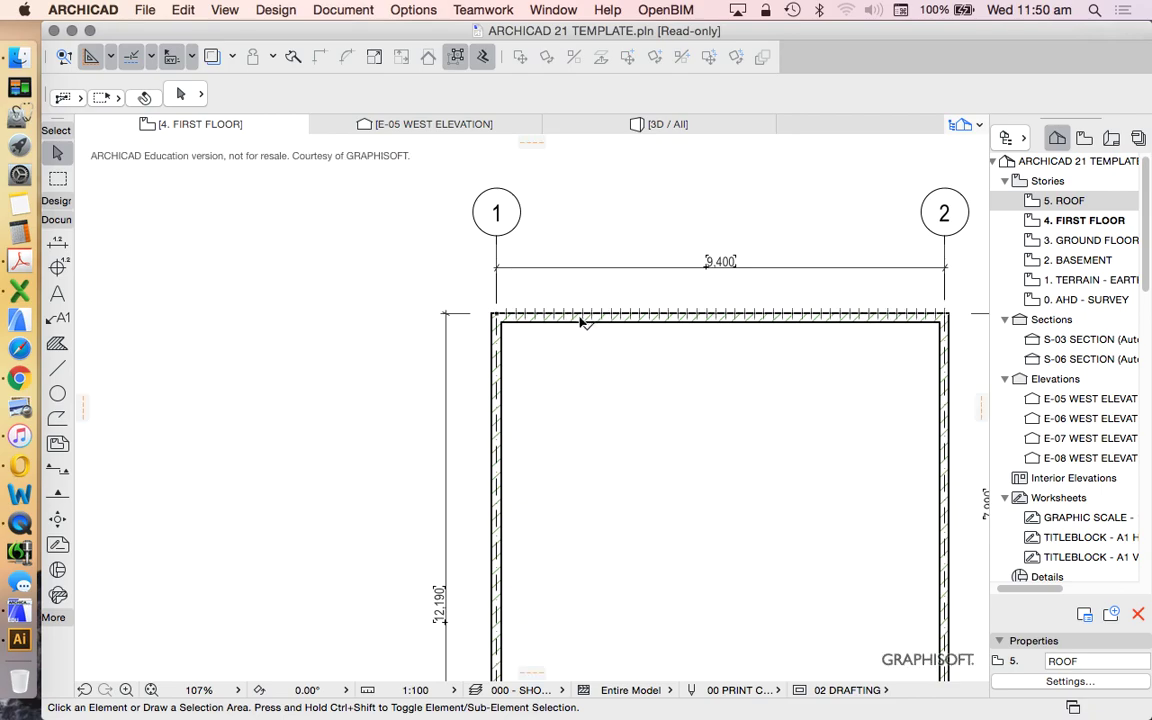
scroll(960, 318, up, 2)
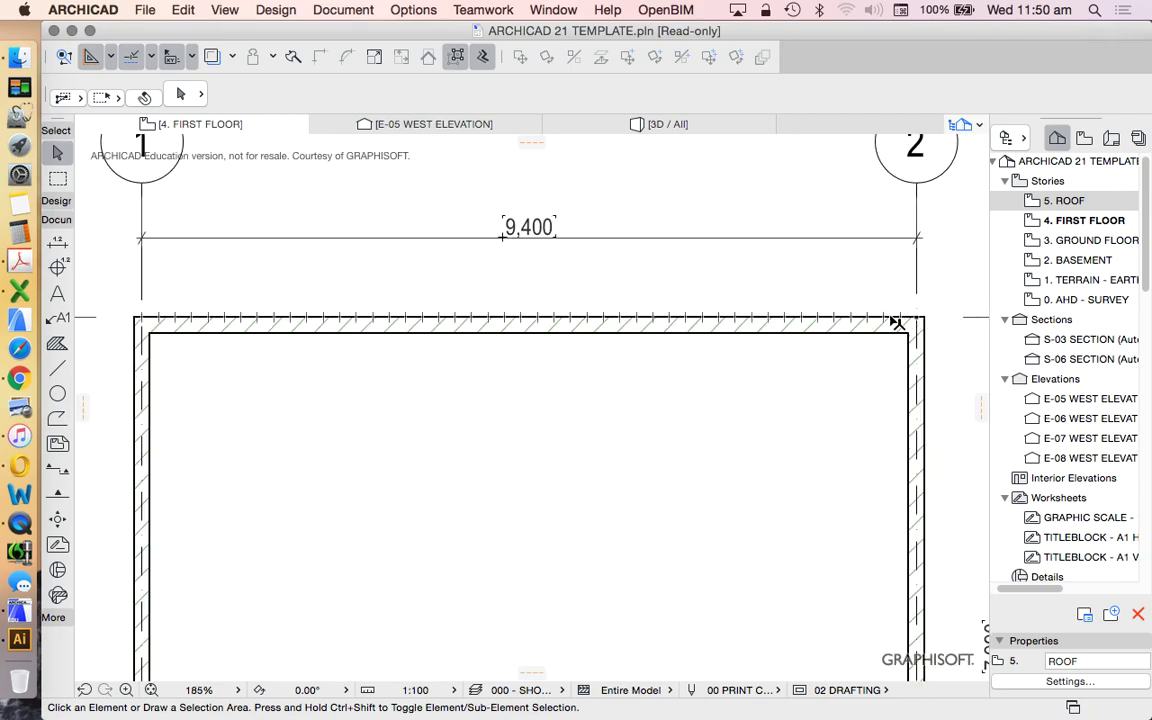
scroll(896, 300, down, 5)
scroll(899, 549, up, 1)
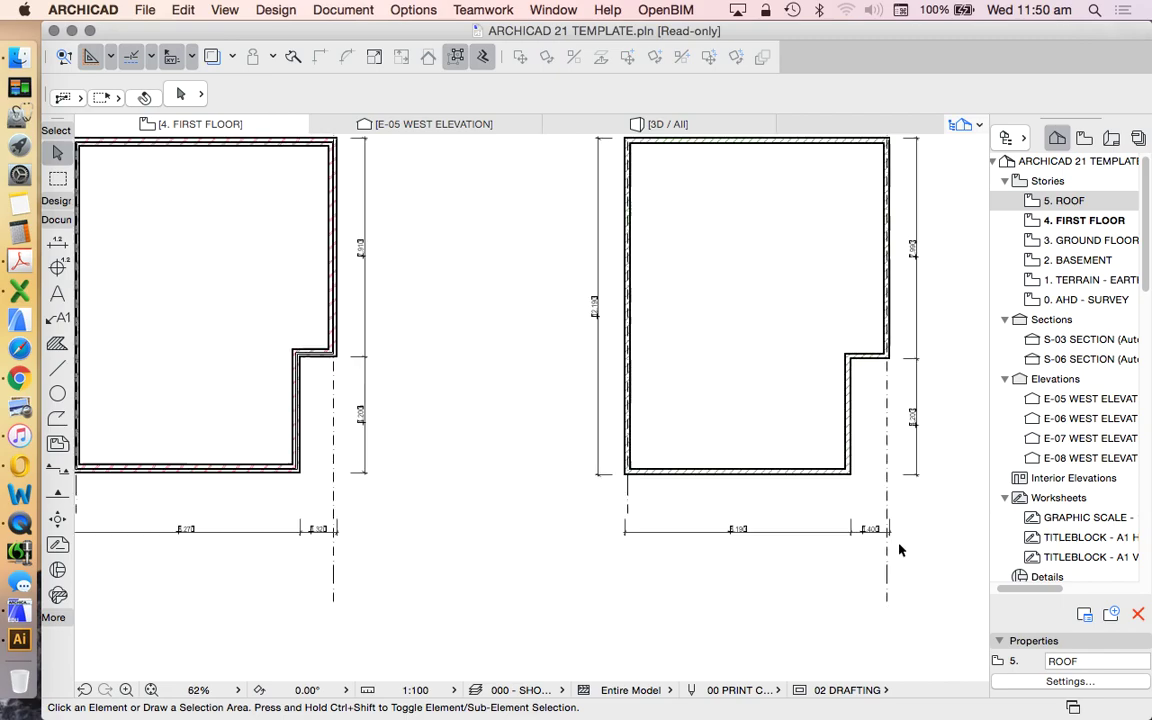
scroll(899, 549, up, 2)
scroll(882, 527, down, 5)
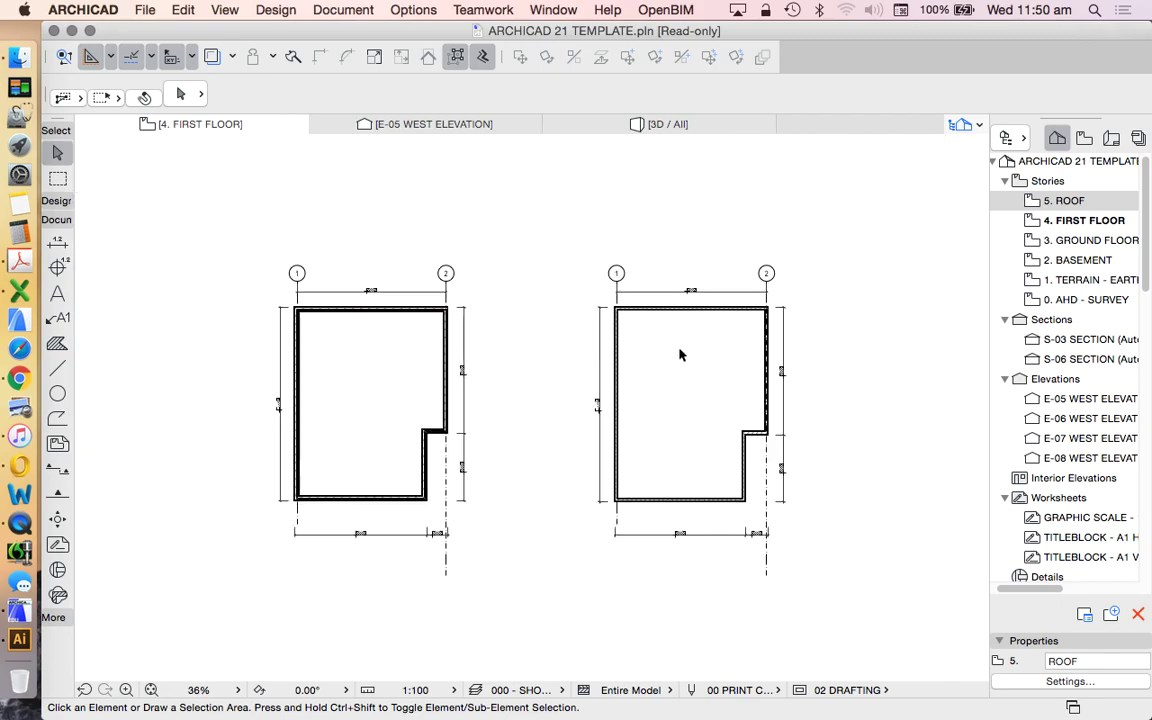
scroll(738, 354, up, 3)
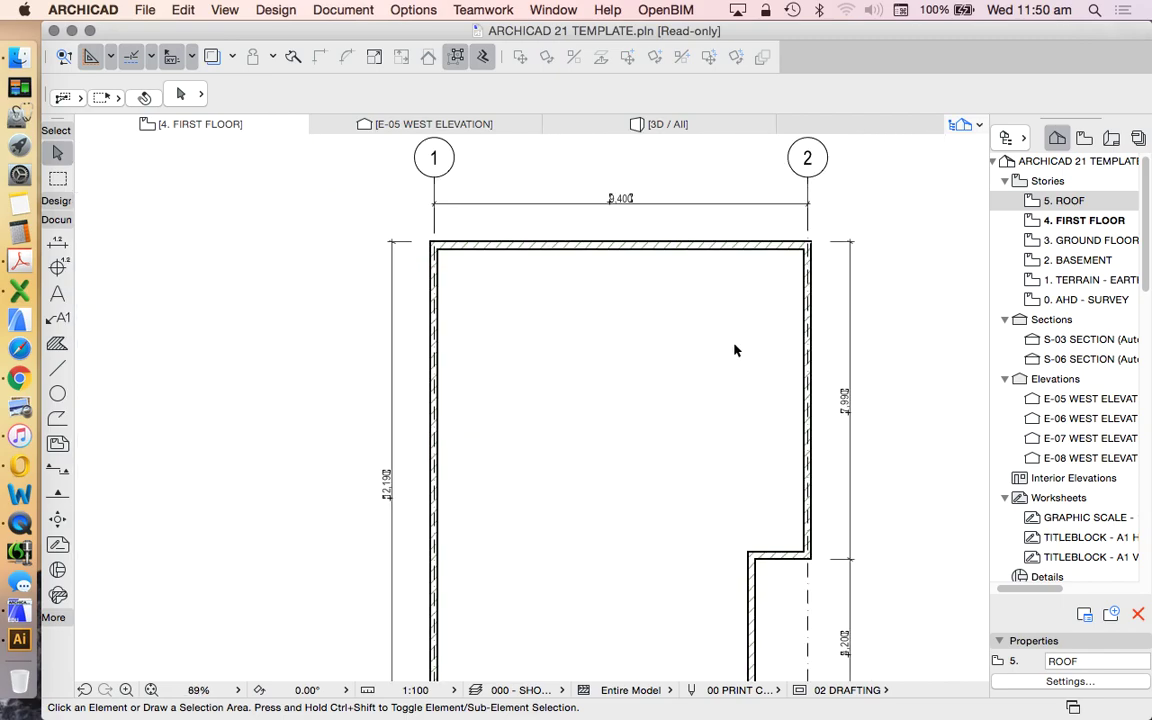
Select the adjusted plan's top wall, switch off Suspend Groups, and clear the selection.
click(614, 252)
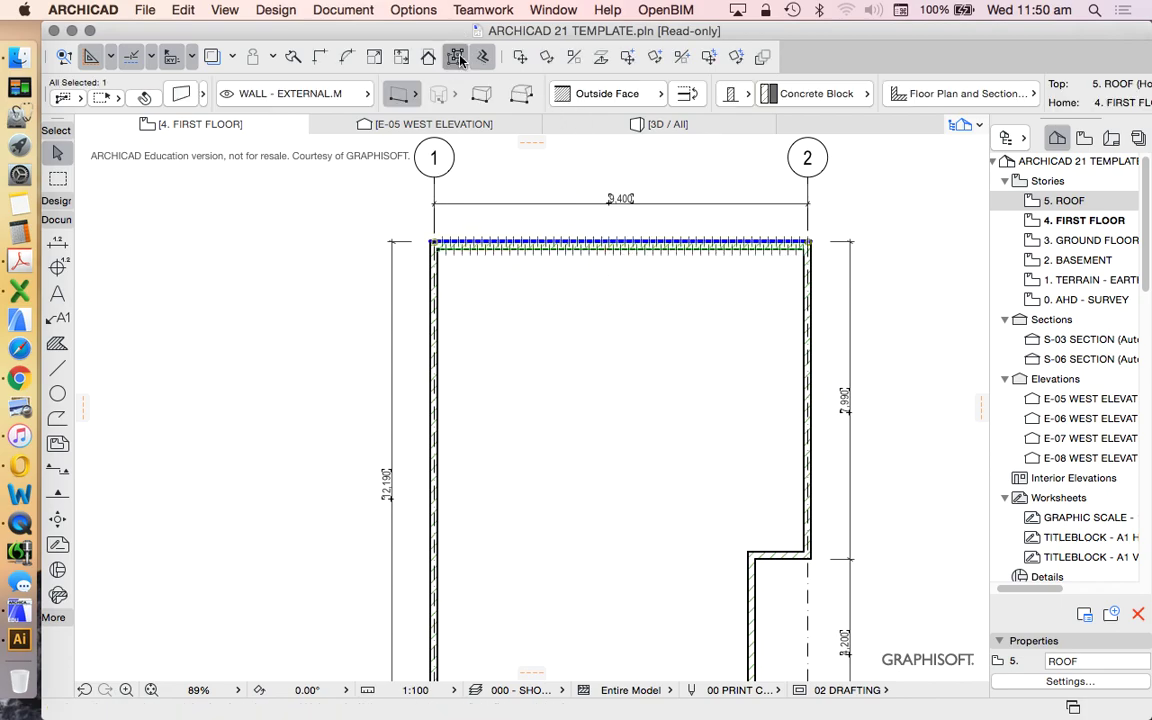
click(489, 252)
scroll(478, 252, up, 4)
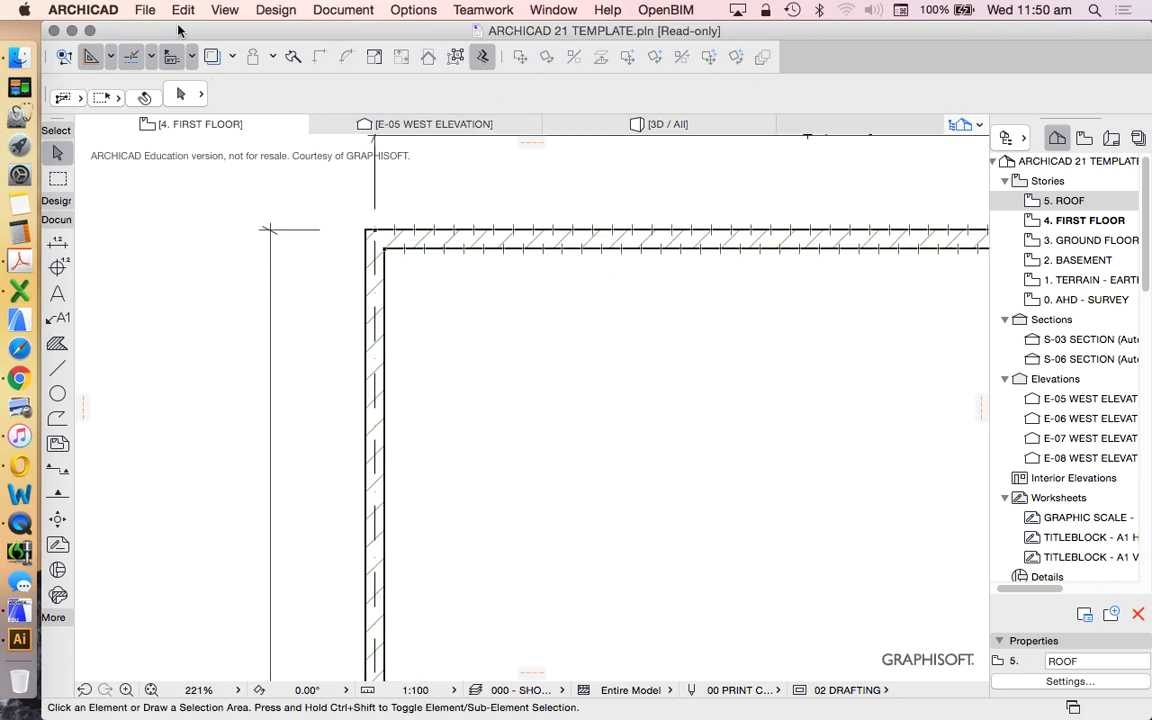
Switch off Snap Points, select all of the adjusted plan's grouped walls, and clear the selection.
click(151, 56)
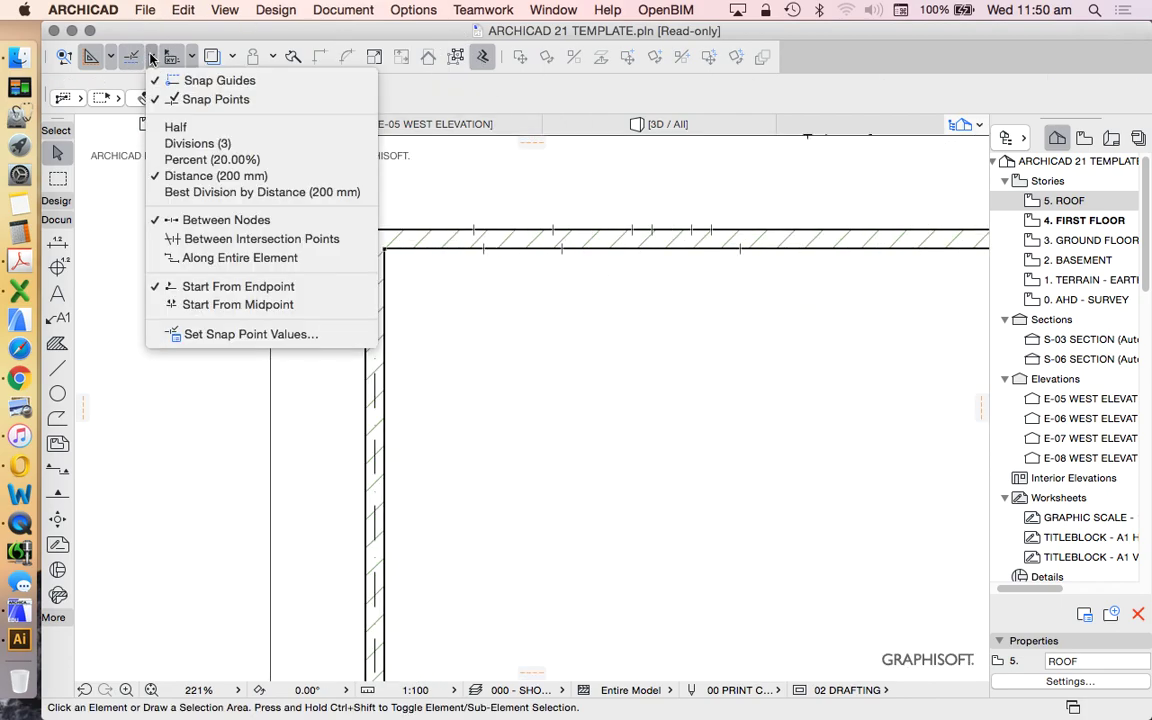
click(210, 102)
key(super+a)
scroll(437, 255, down, 2)
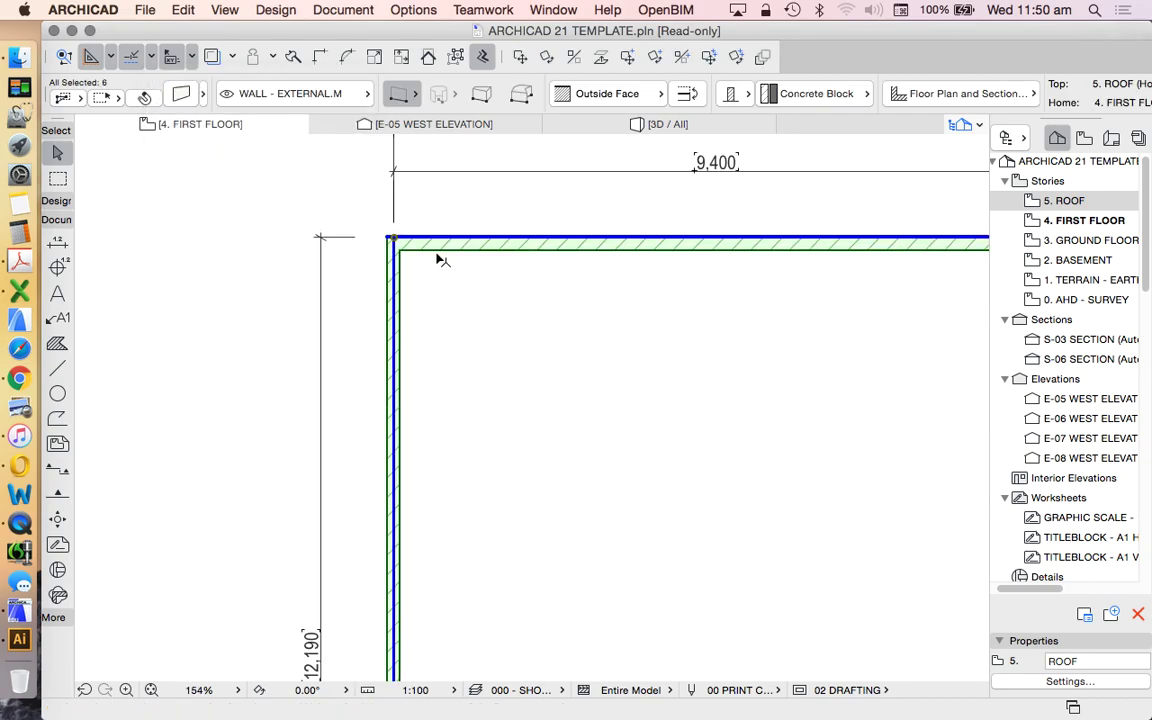
scroll(445, 255, down, 2)
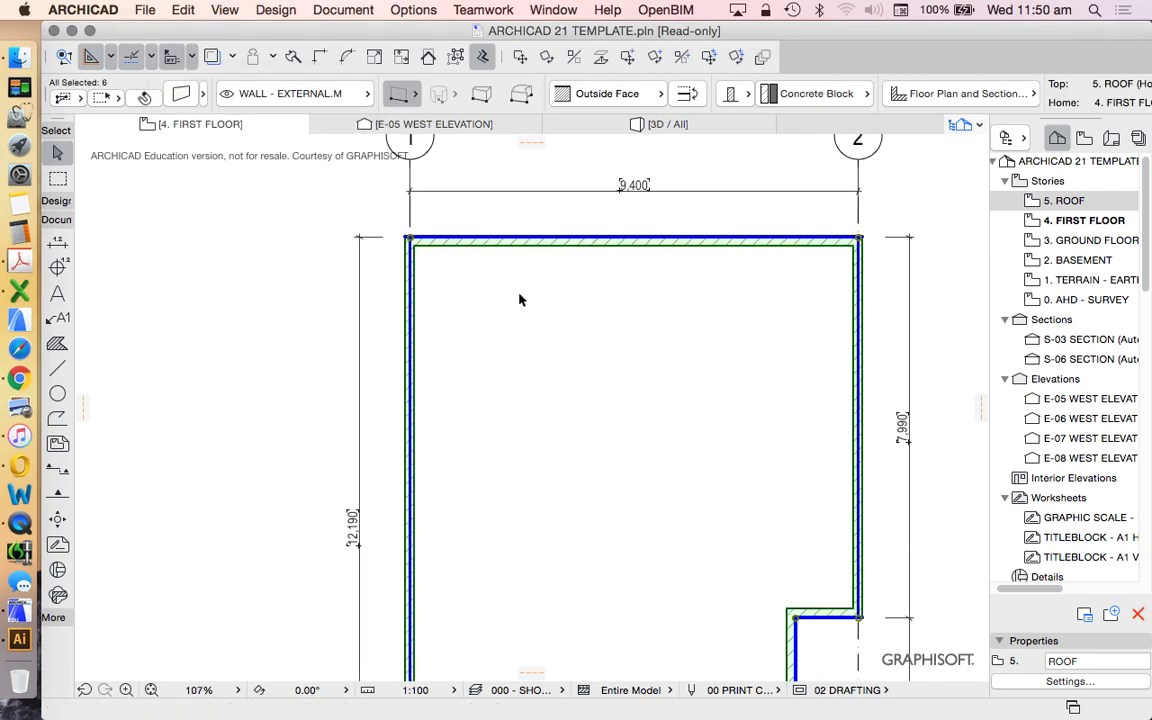
scroll(510, 305, down, 4)
key(Escape)
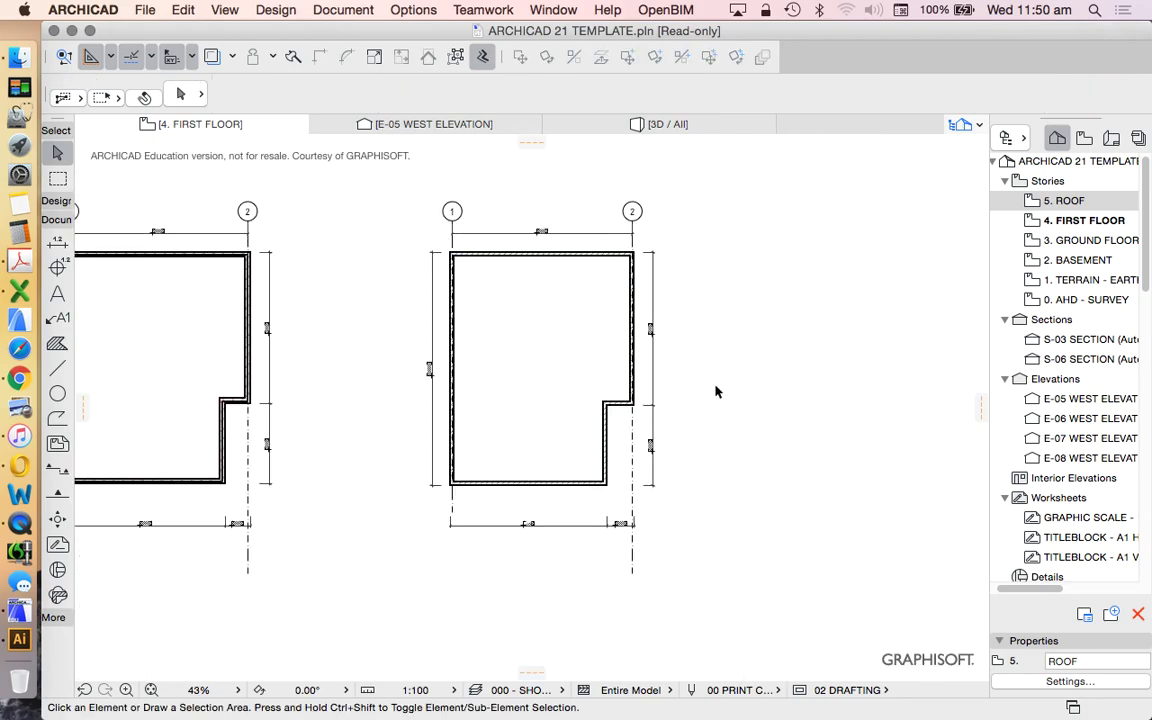
Examine the adjusted plan's wall layout and overall dimensions along its top, side and stepped walls.
scroll(585, 270, up, 4)
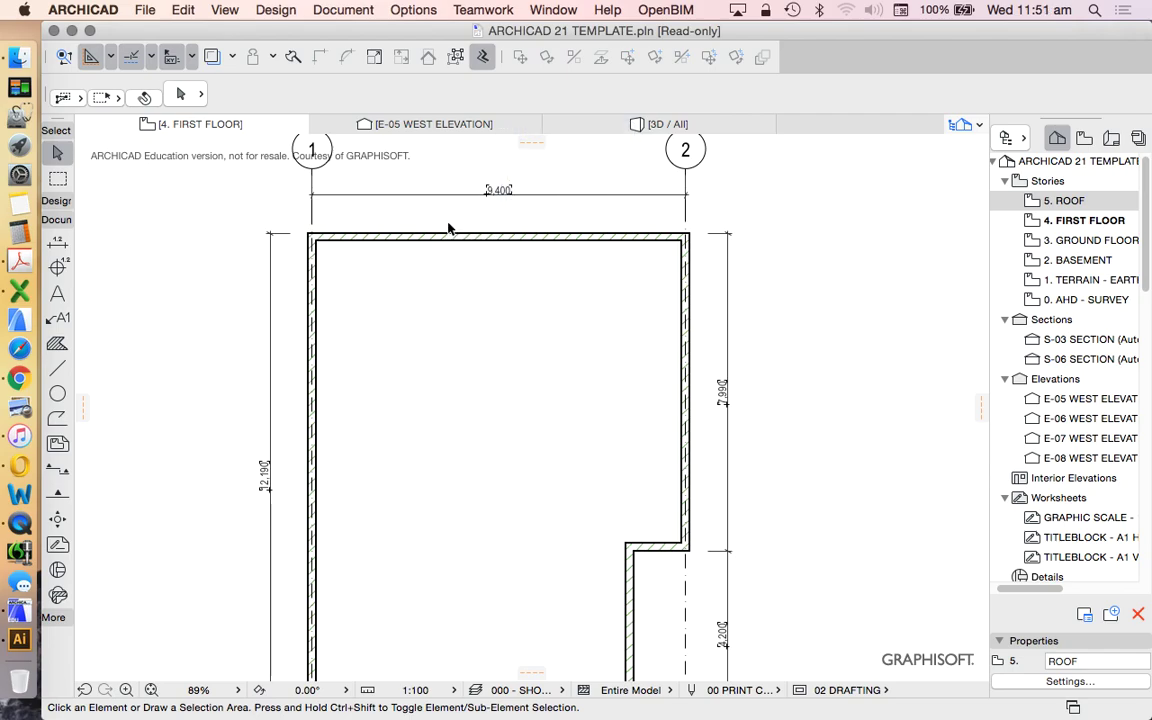
scroll(448, 229, down, 2)
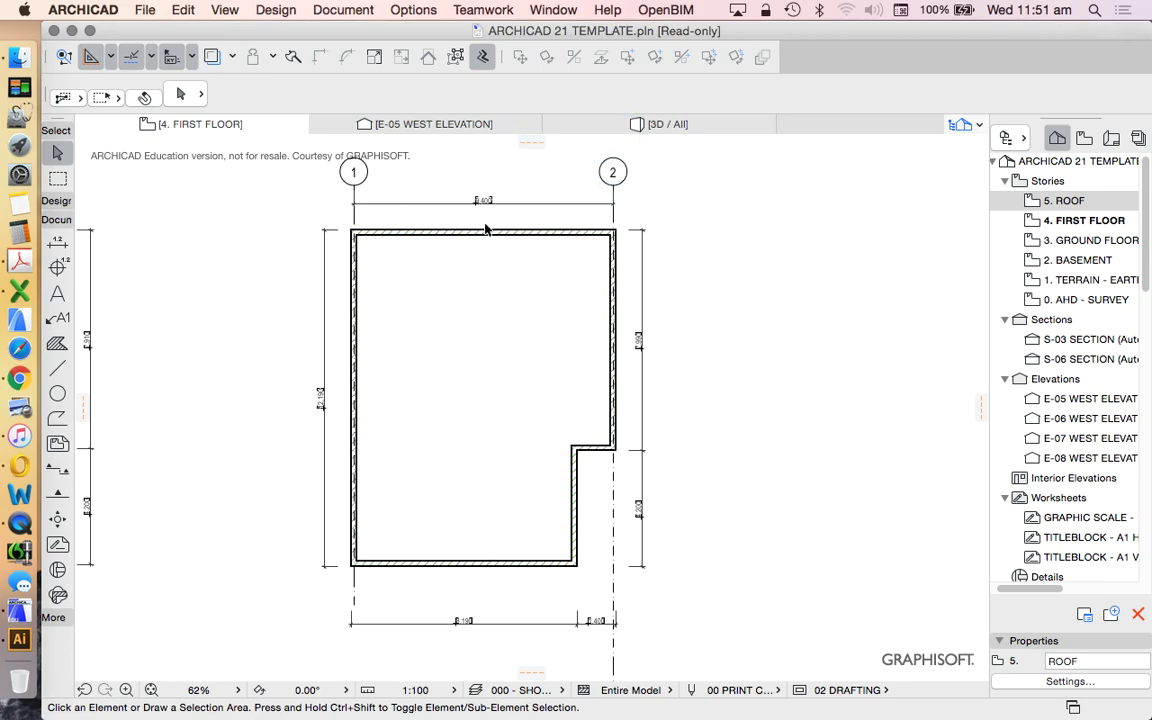
scroll(515, 231, down, 1)
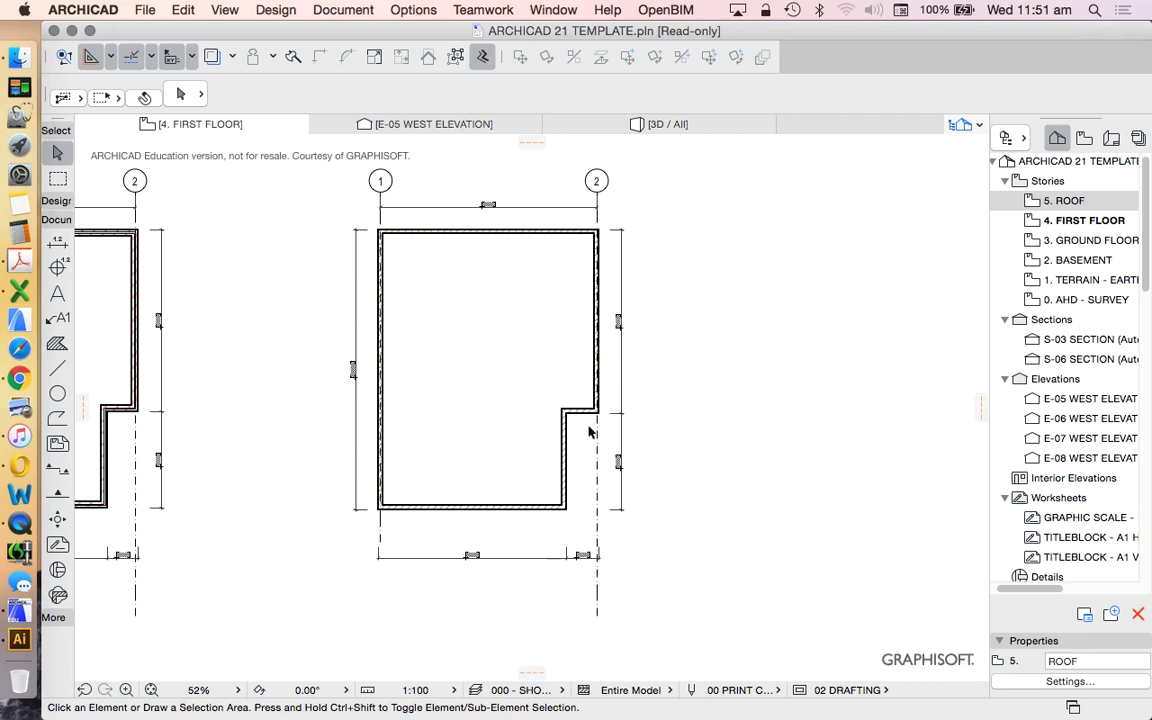
scroll(368, 265, up, 4)
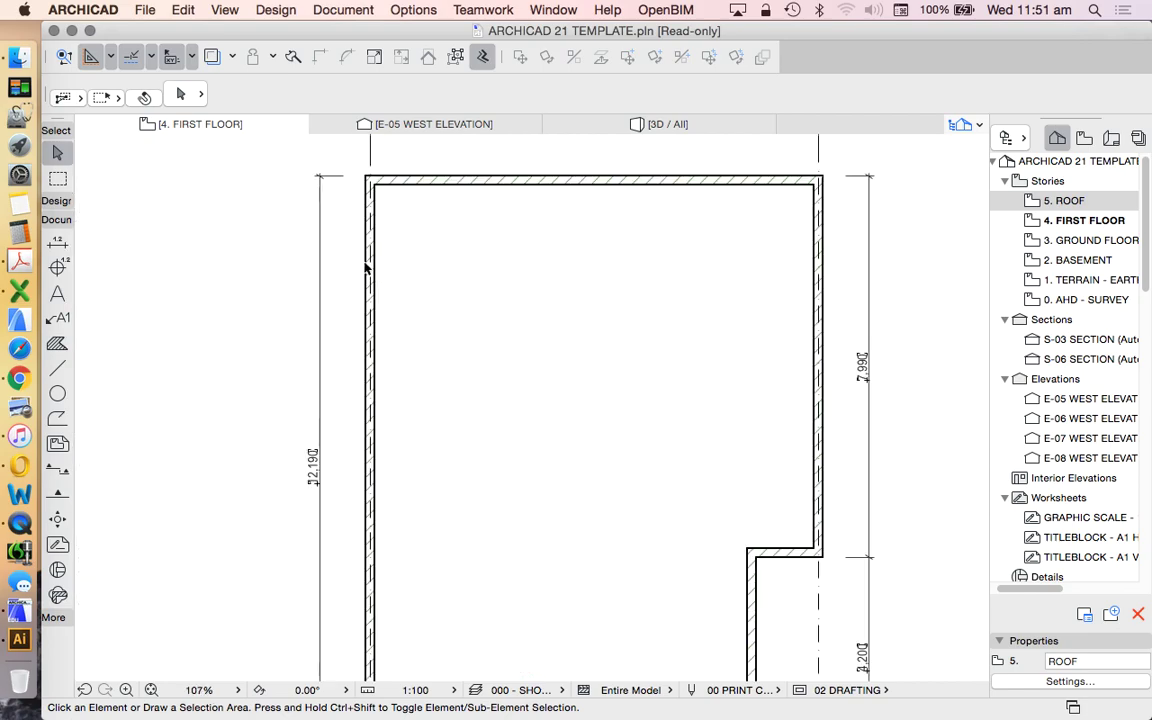
scroll(368, 265, down, 3)
scroll(640, 281, up, 1)
scroll(640, 281, up, 2)
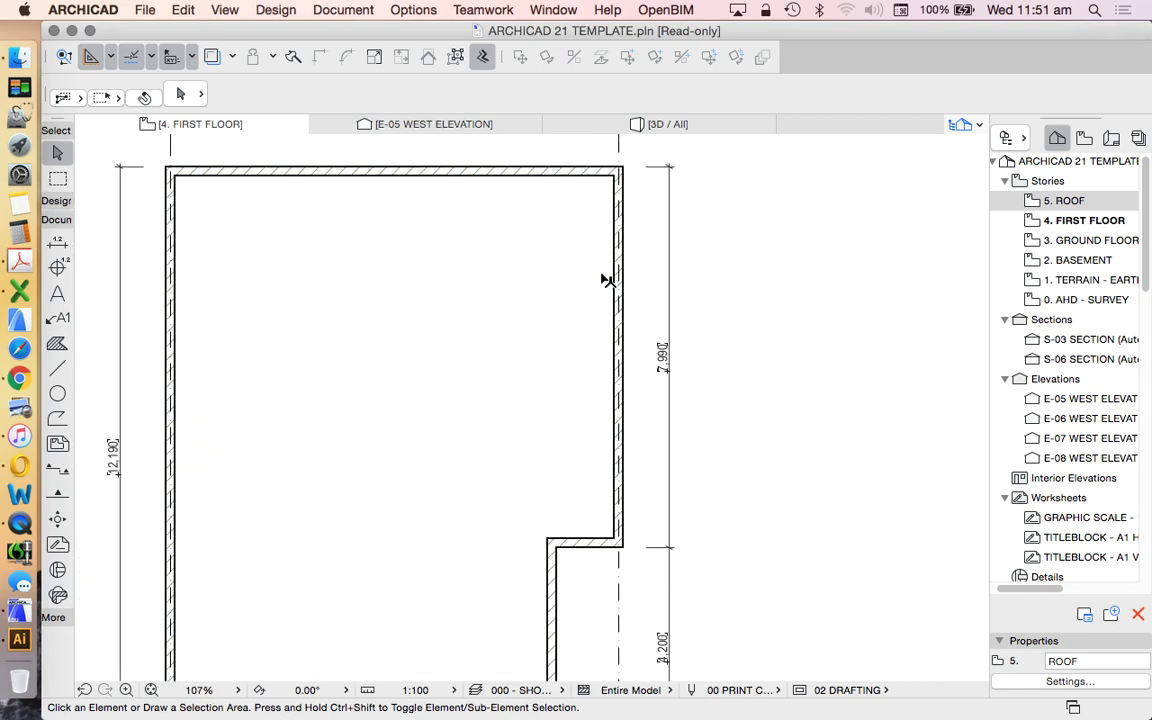
scroll(591, 290, down, 3)
Suspend groups and select only the adjusted plan's top and bottom horizontal walls.
click(544, 553)
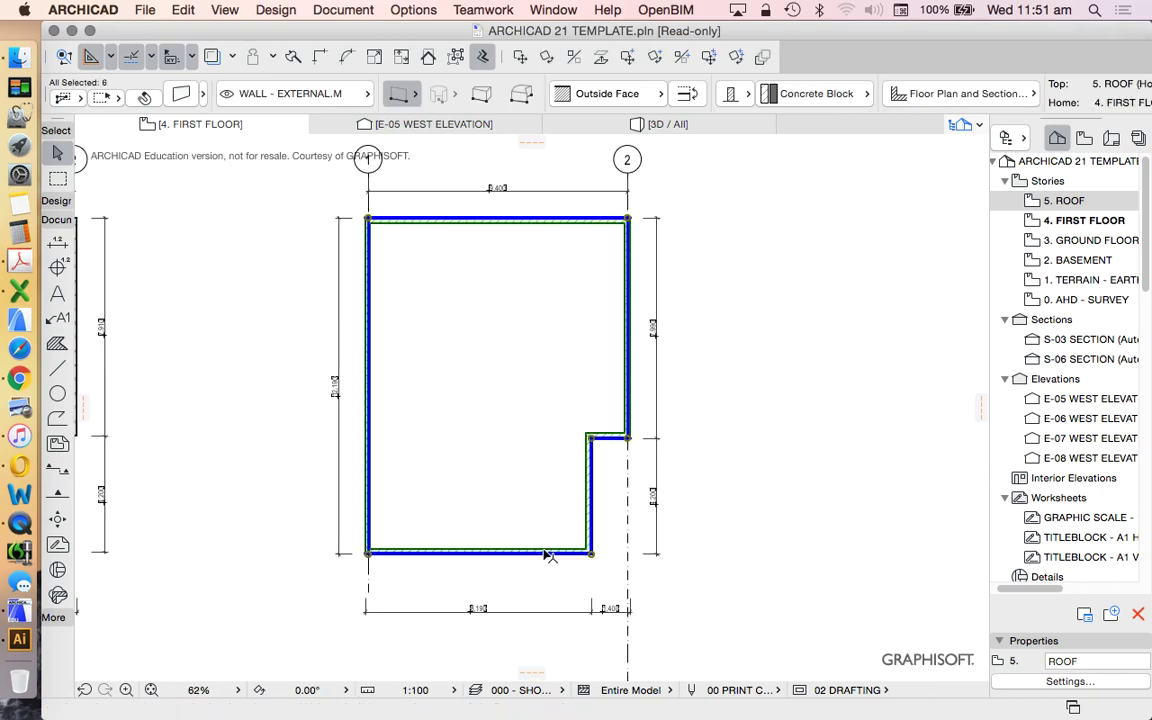
click(540, 219)
shift+click(560, 552)
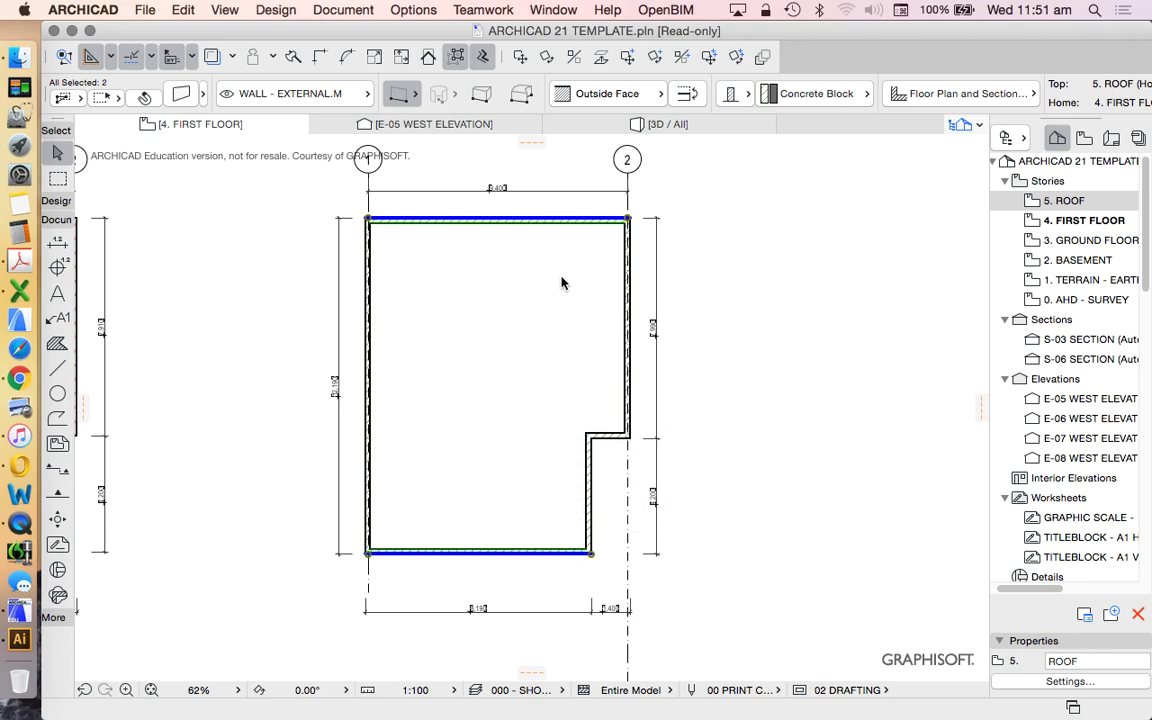
scroll(561, 283, down, 3)
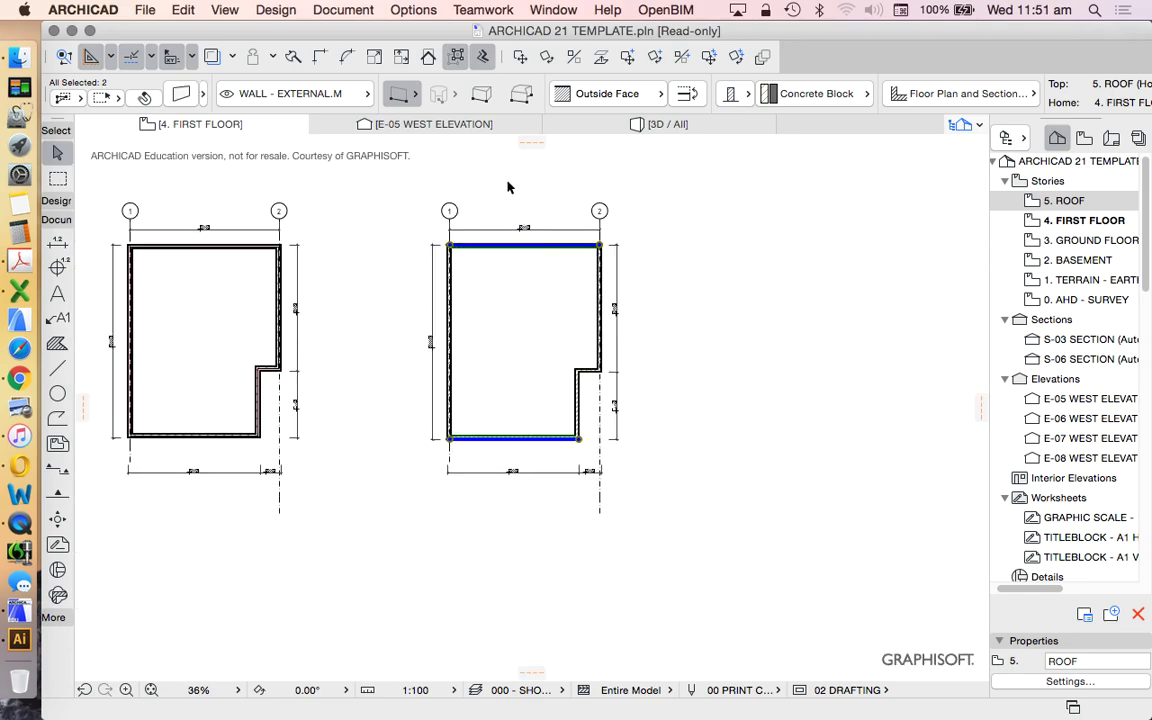